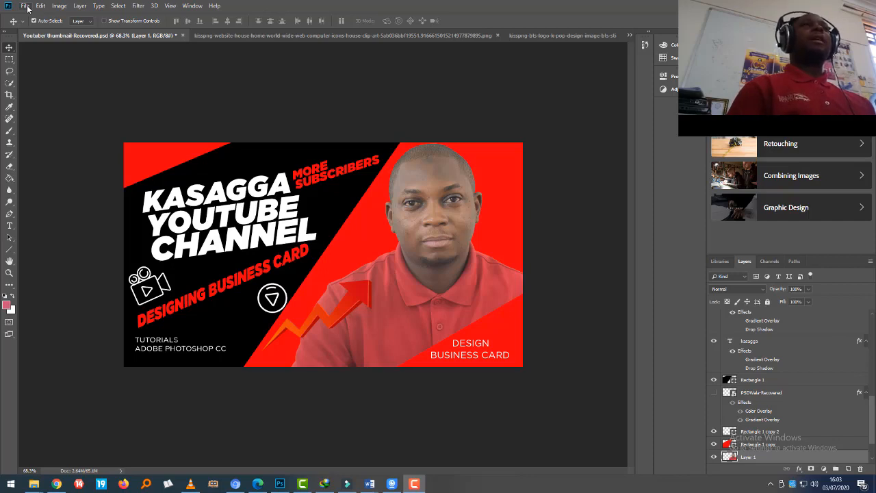
Create a new document 3.5 inches wide and 2 inches high, and convert its locked background into a regular layer.
click(25, 6)
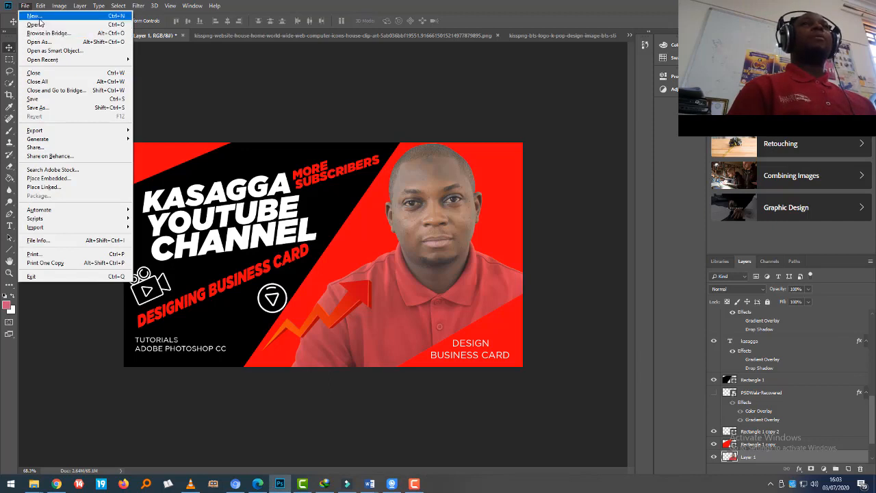
click(39, 20)
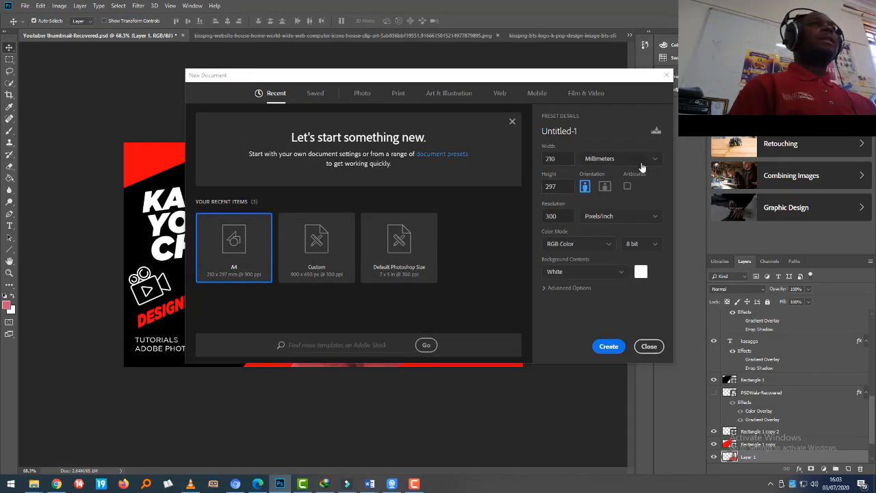
click(647, 159)
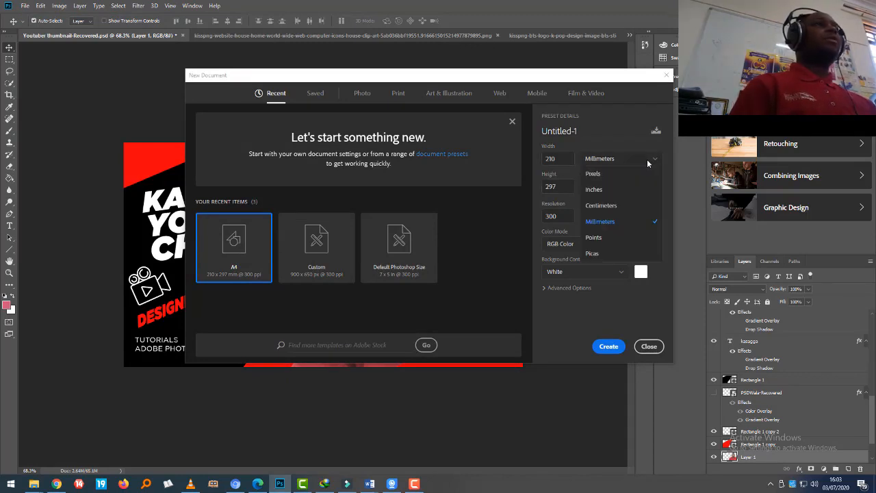
click(605, 188)
drag(565, 158, 520, 162)
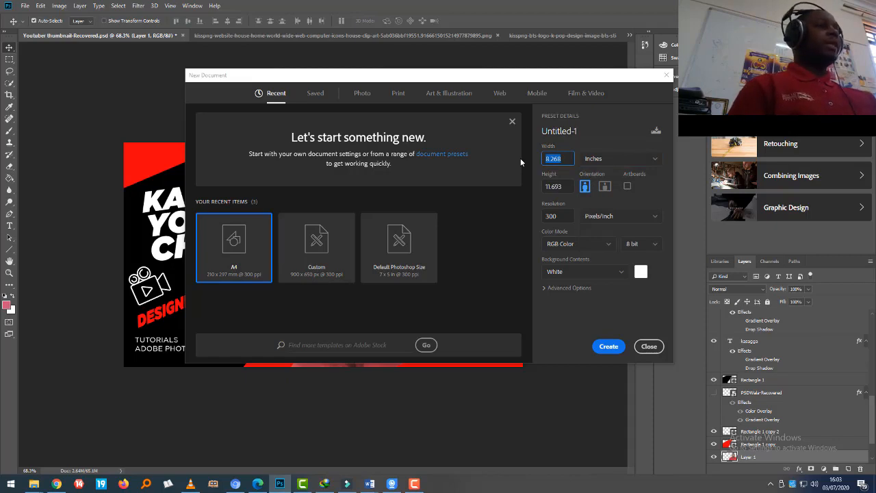
text(3.5)
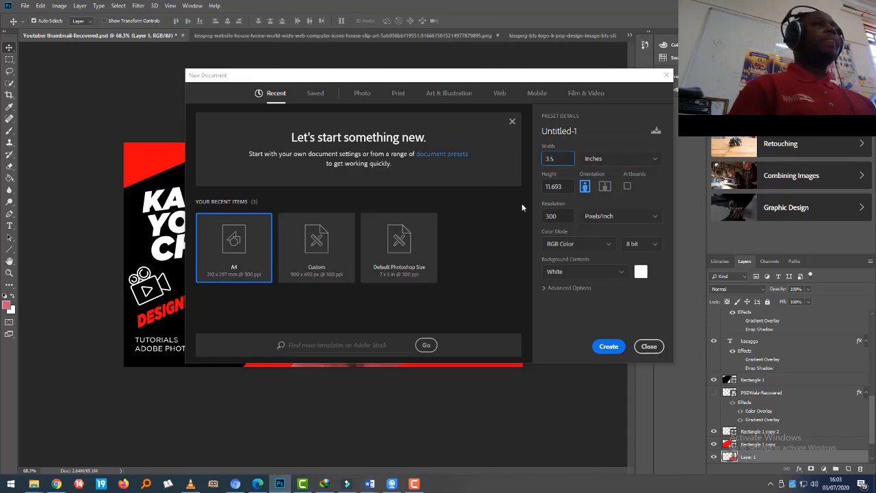
drag(572, 186, 541, 186)
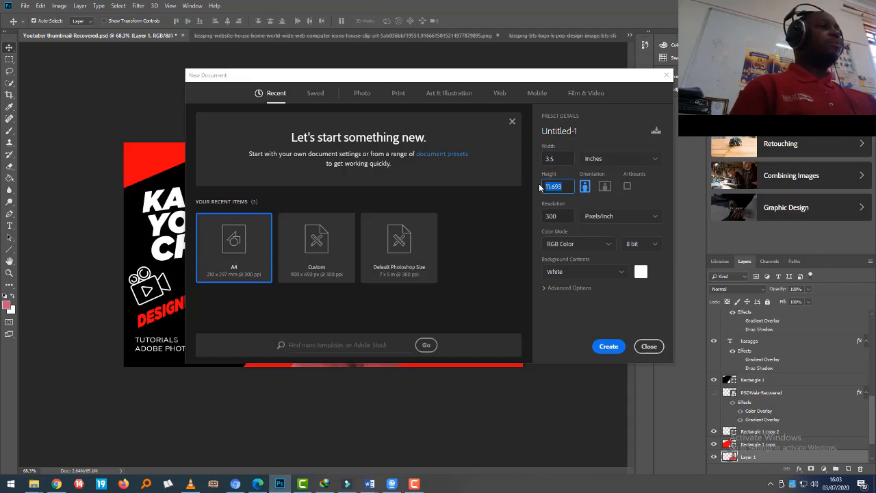
text(2)
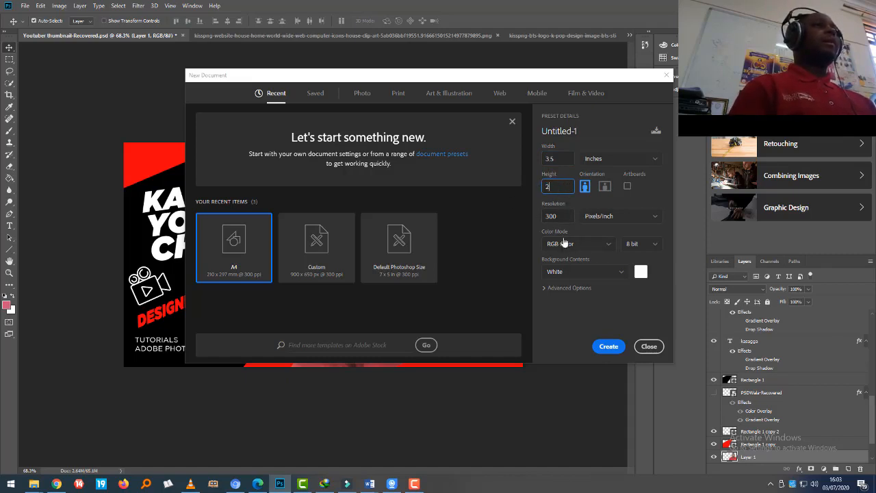
click(611, 347)
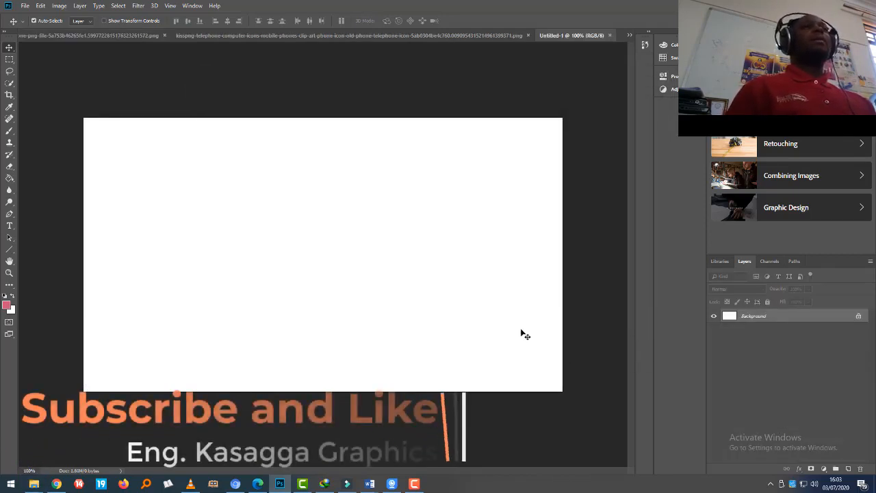
double_click(859, 317)
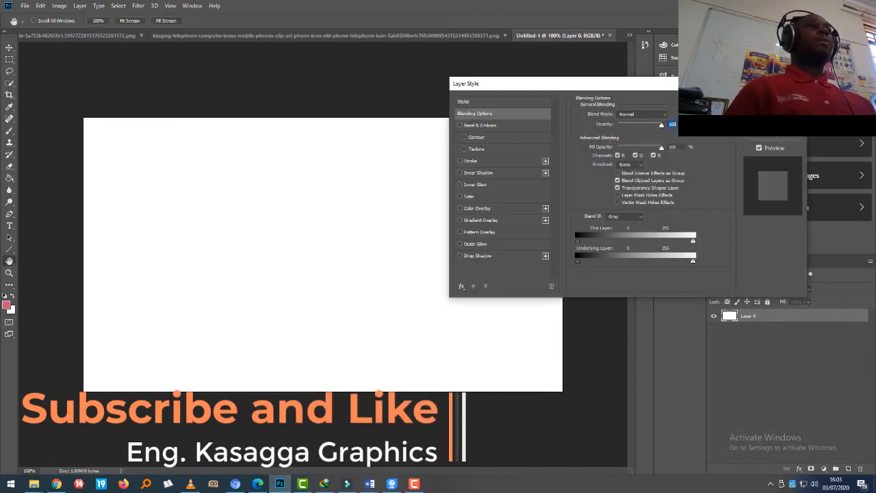
key(Escape)
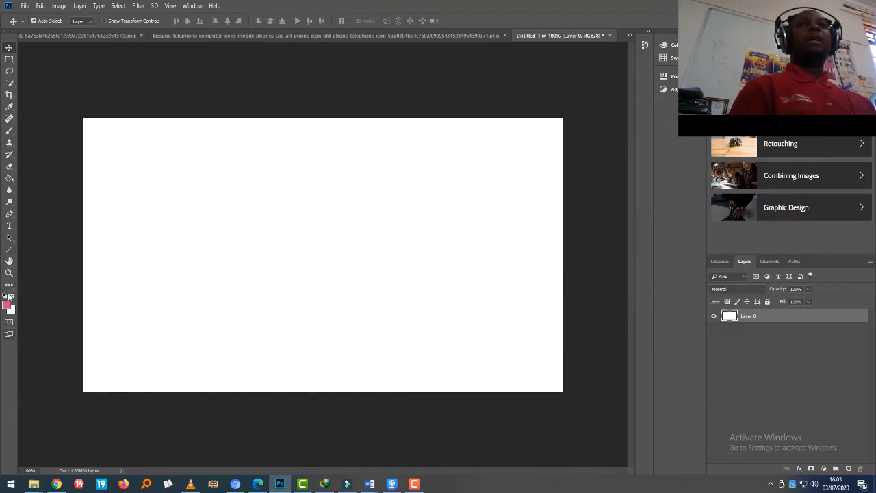
click(11, 265)
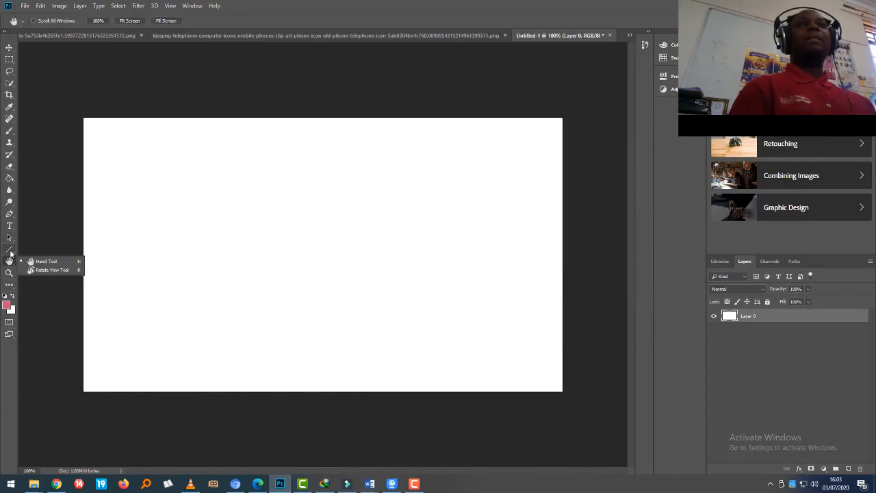
click(11, 253)
click(46, 257)
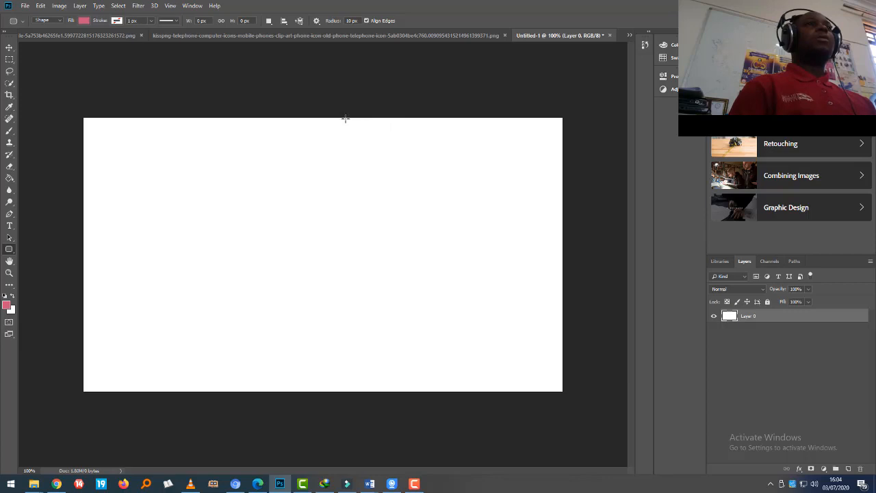
drag(346, 117, 575, 427)
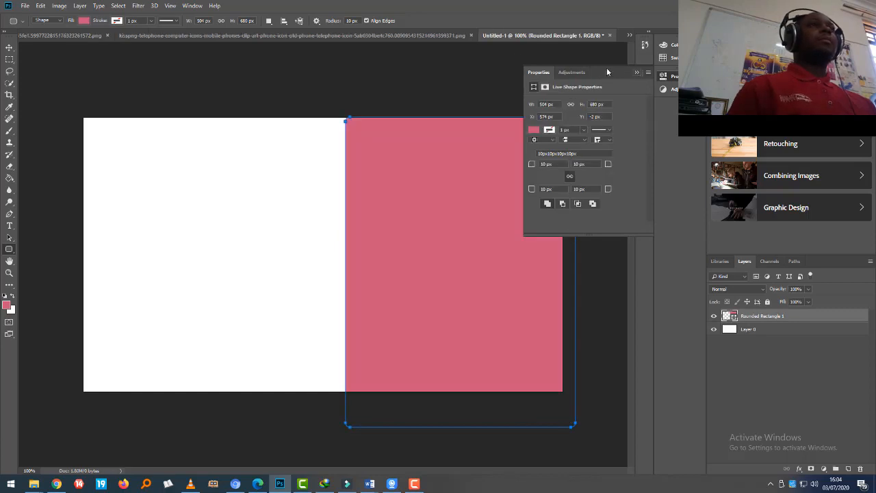
click(9, 47)
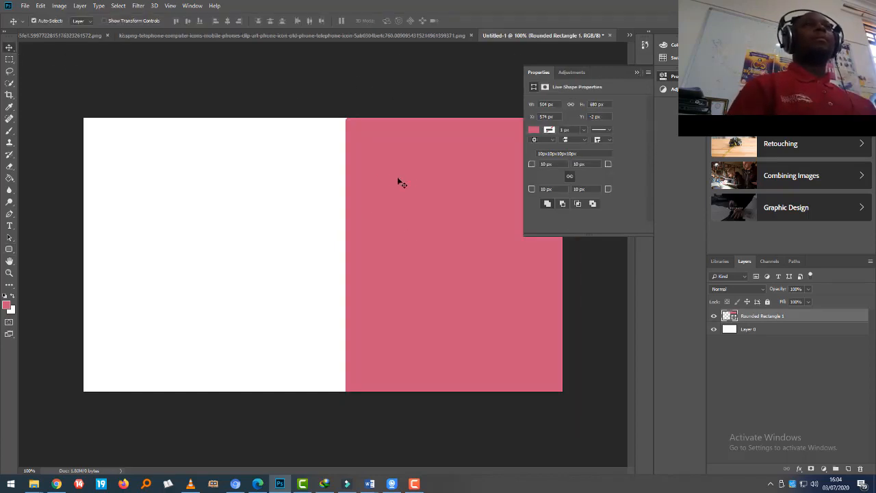
click(638, 73)
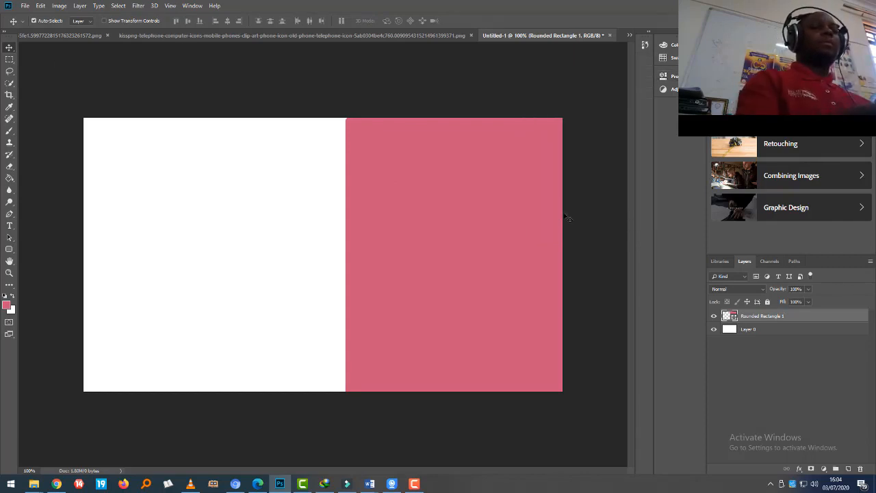
key(Delete)
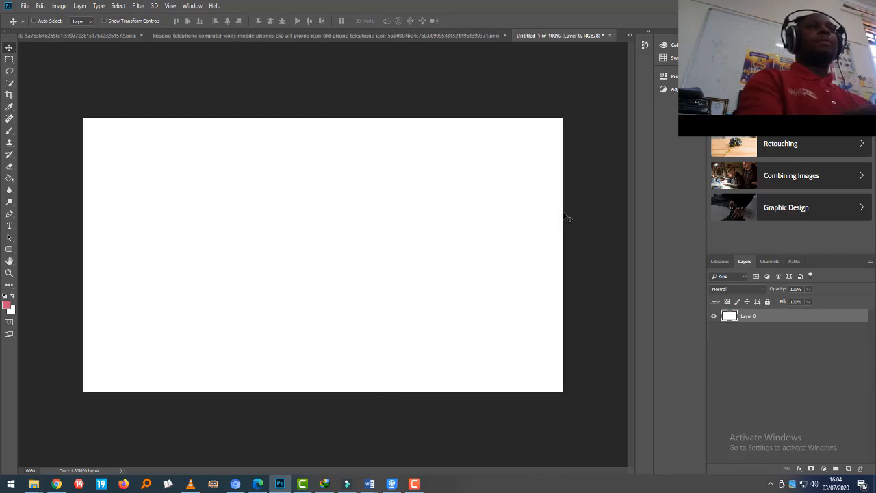
Draw a rectangle of about 497 × 645 px covering the right part of the canvas and extending past its edges.
click(9, 251)
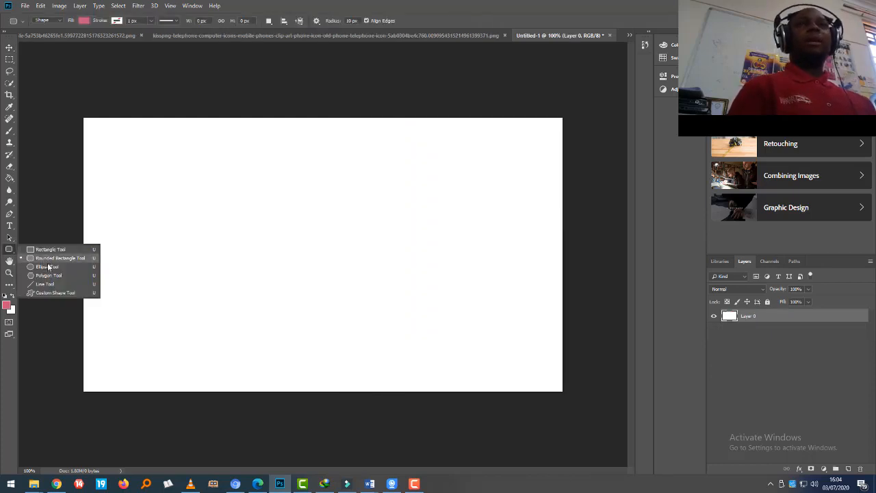
click(51, 249)
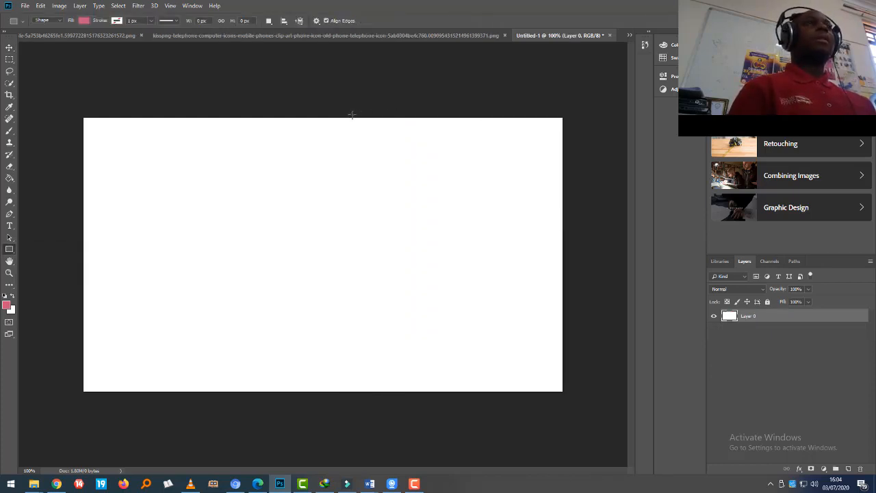
drag(354, 111, 581, 405)
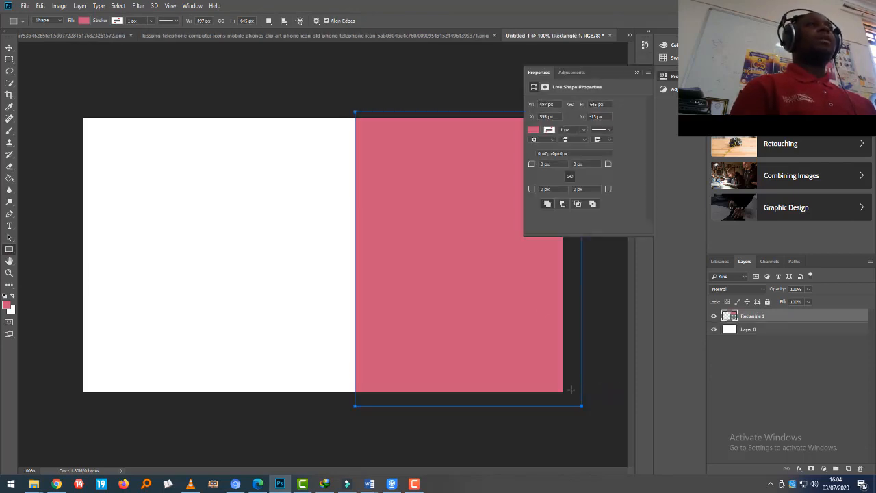
Set the rectangle's fill to the solid red fa0c15.
click(84, 21)
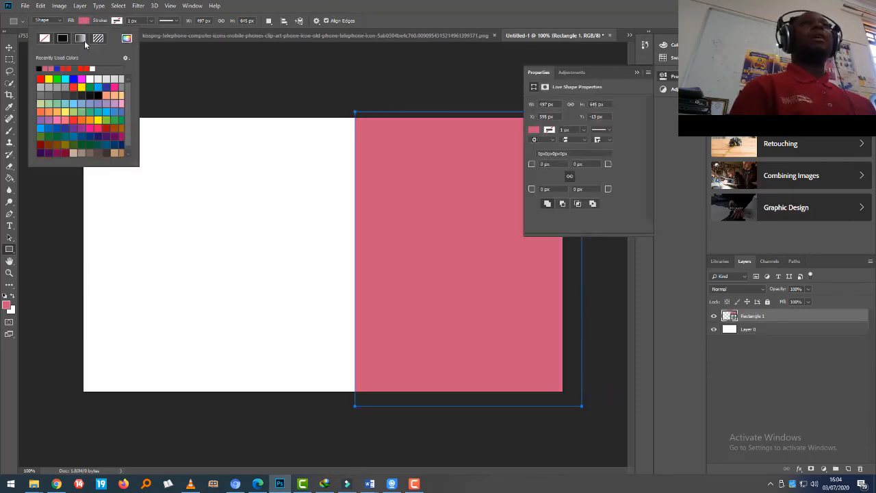
click(41, 79)
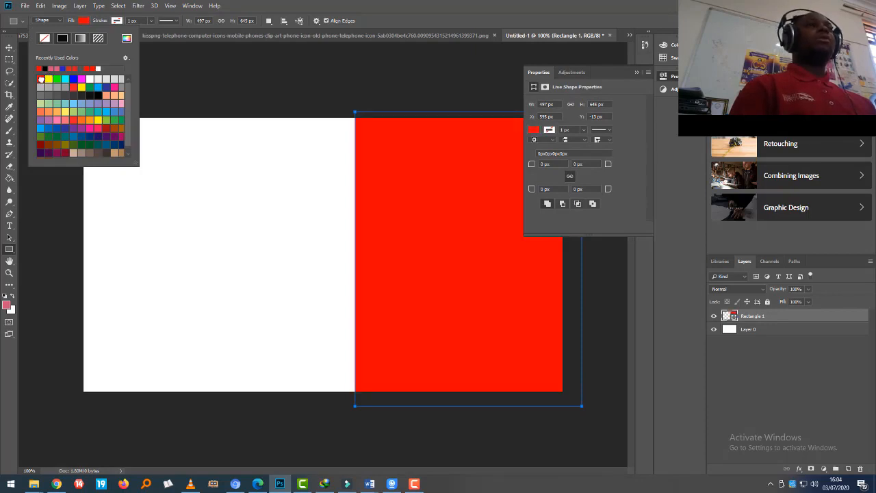
click(73, 86)
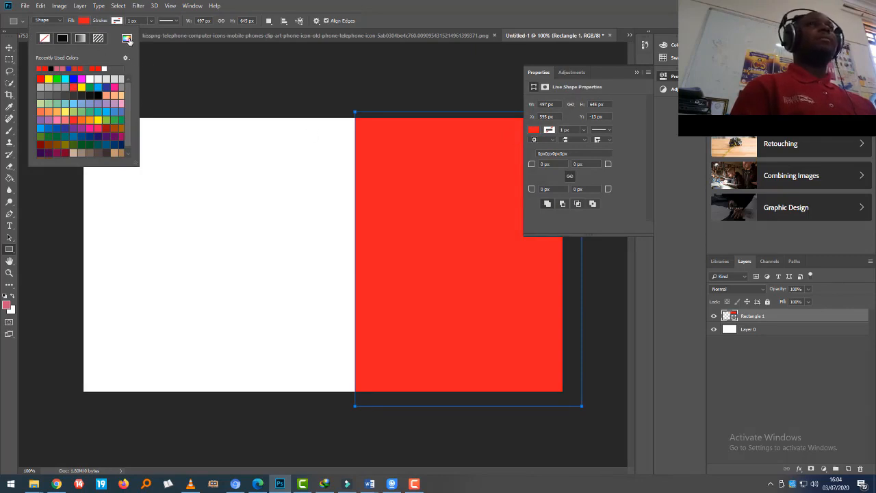
click(127, 39)
drag(505, 155, 505, 141)
click(594, 135)
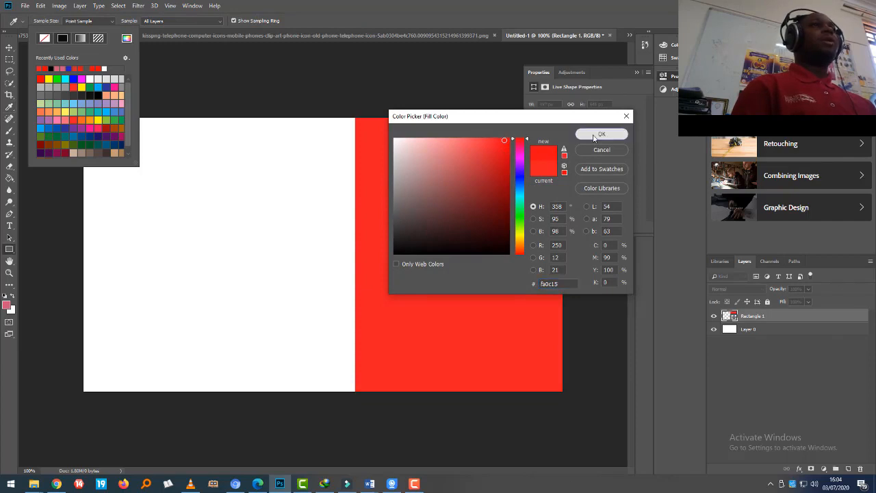
click(637, 71)
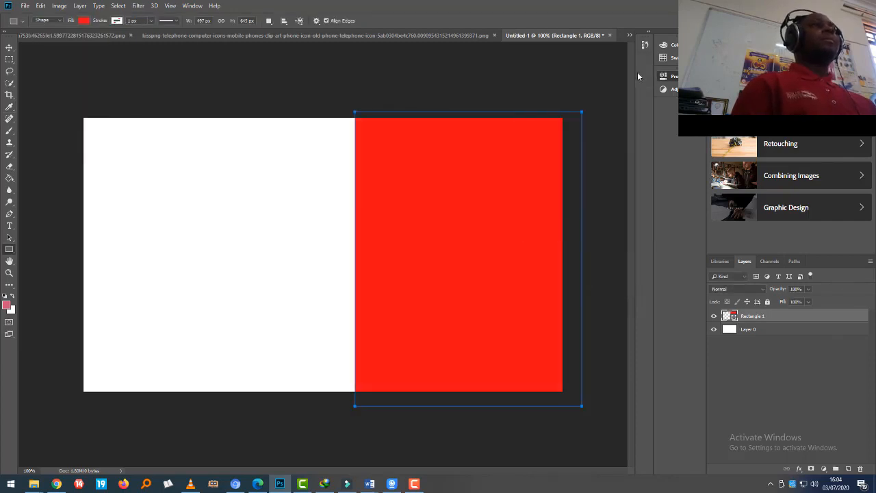
Rasterize the red rectangle's layer.
click(9, 47)
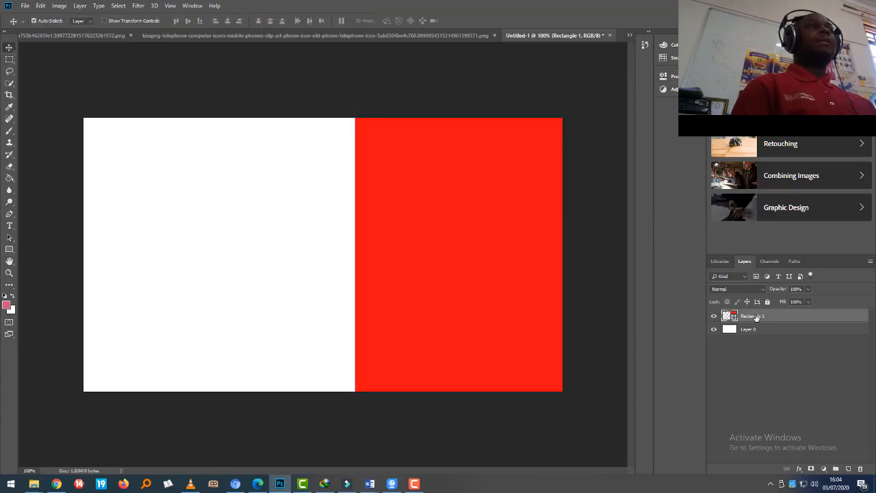
right_click(756, 316)
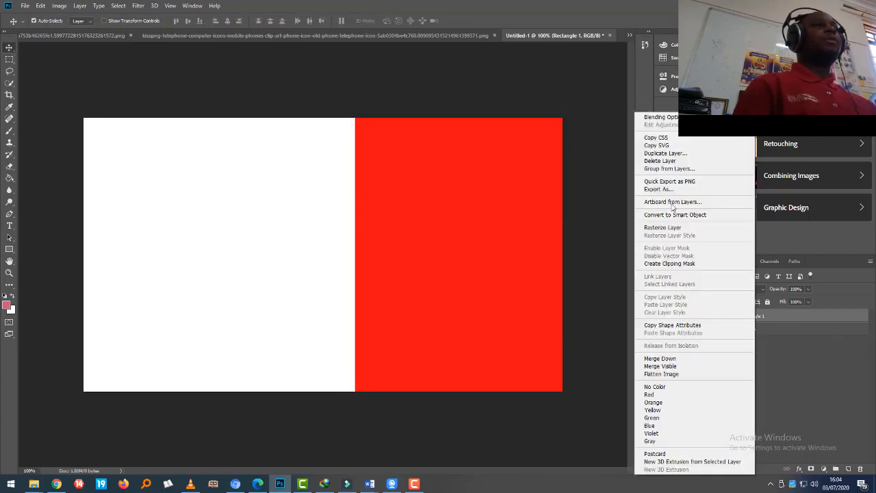
click(664, 228)
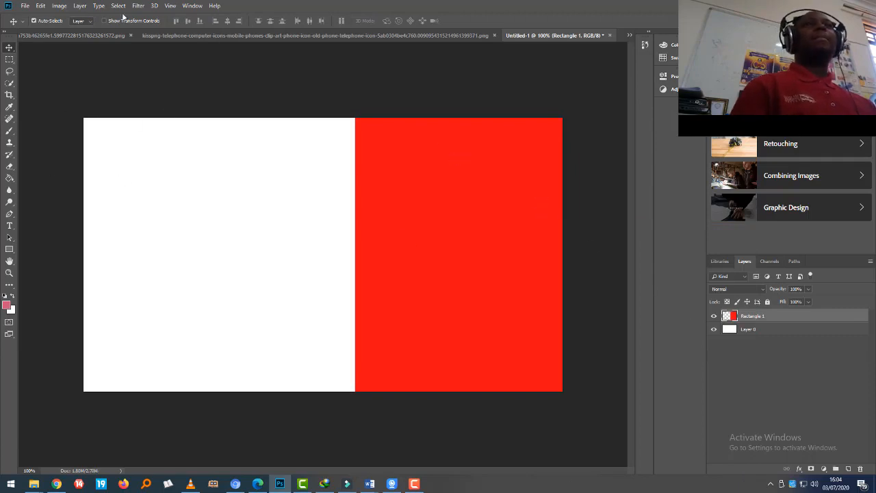
Distort the red rectangle so its left edge slants, moving the upper-left corner inward and the lower-left corner outward.
click(41, 7)
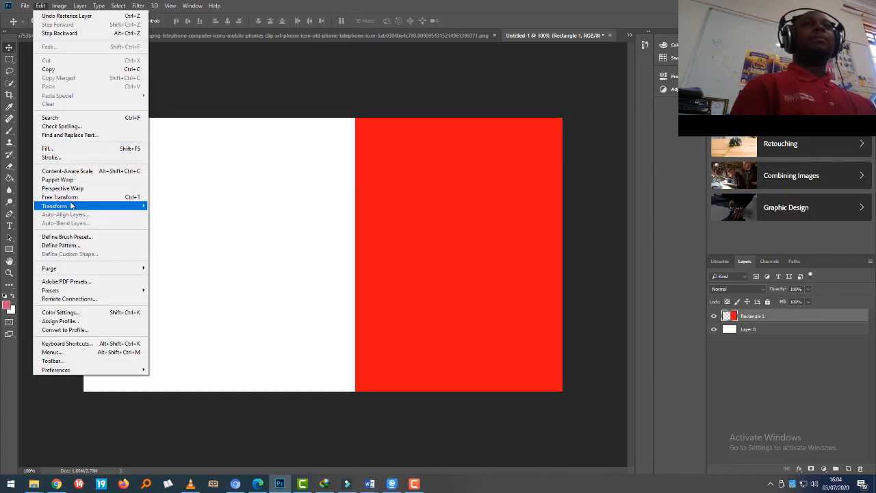
mouse_move(71, 205)
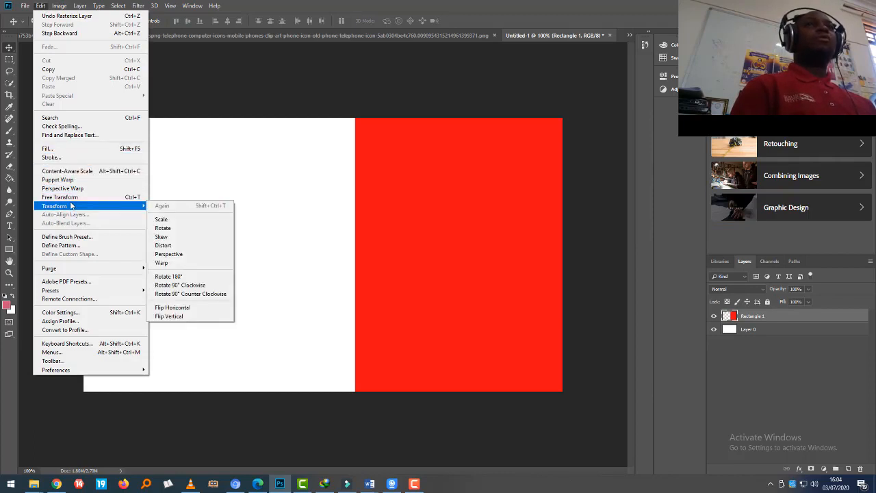
click(174, 247)
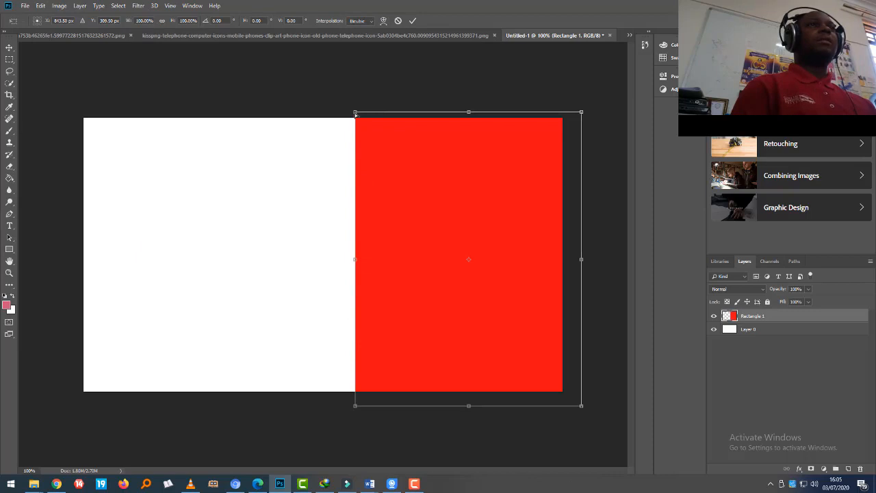
drag(355, 113, 369, 113)
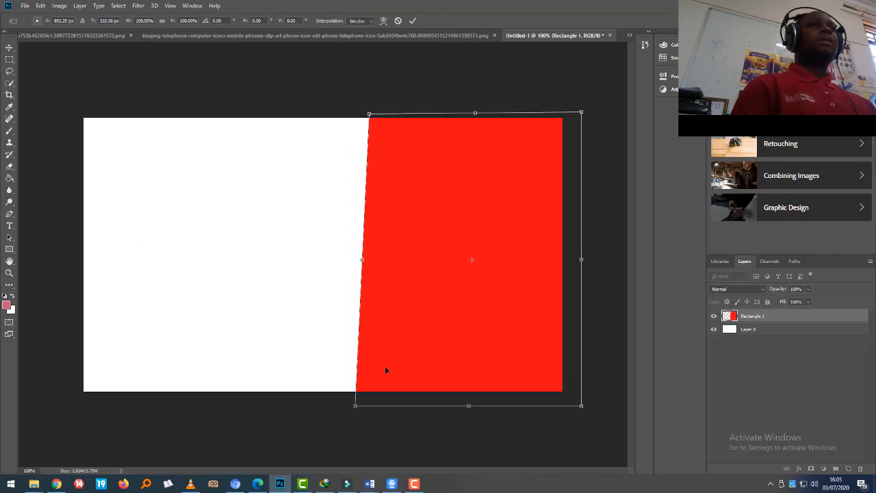
drag(354, 408, 314, 410)
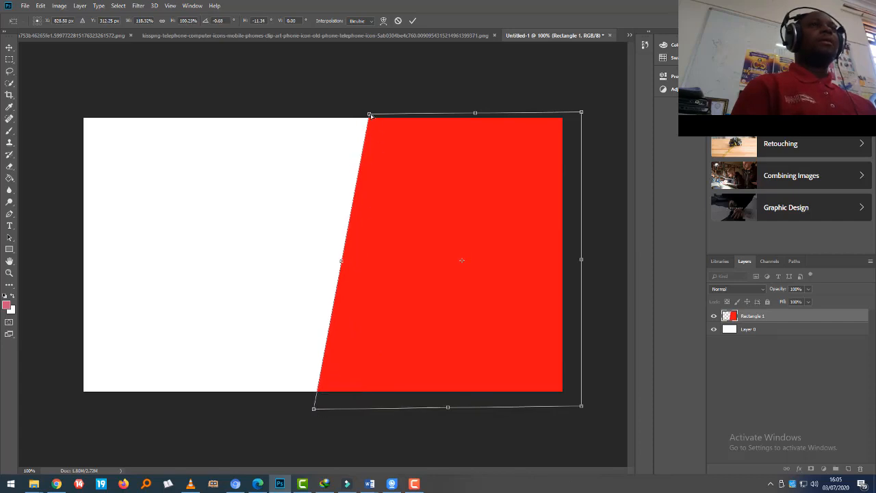
drag(372, 115, 388, 113)
click(413, 21)
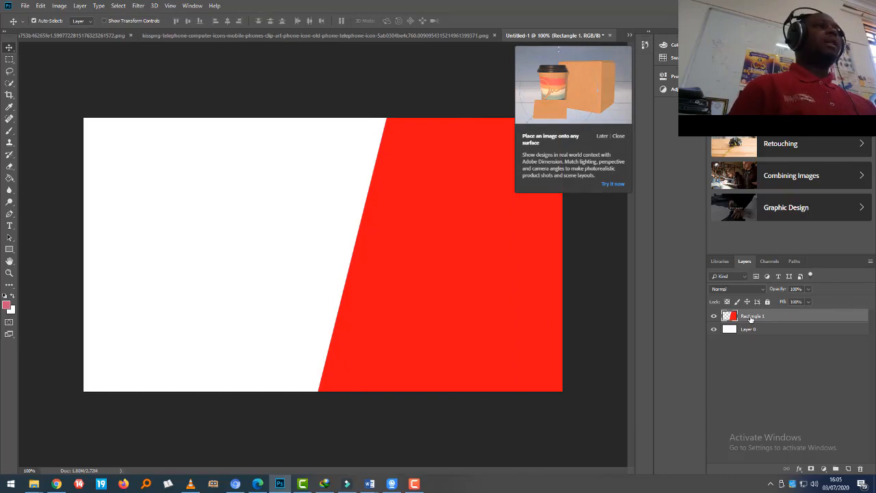
Duplicate the slanted red rectangle's layer within the same document.
right_click(751, 318)
click(786, 153)
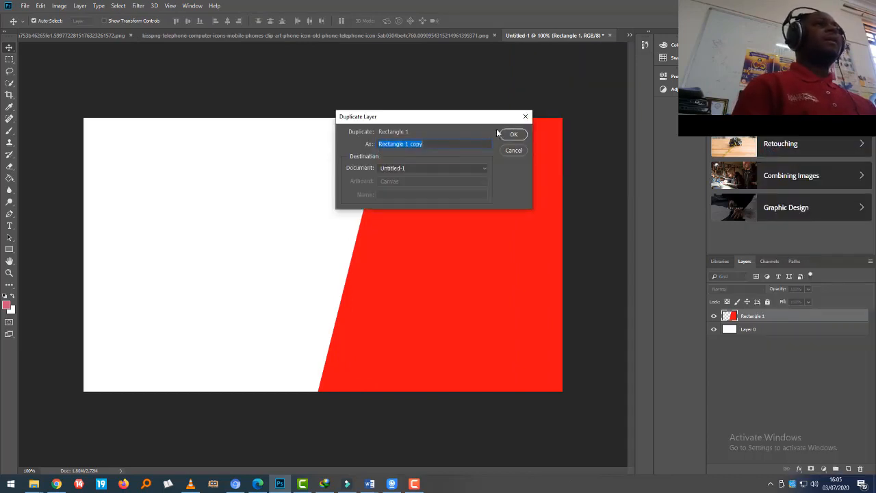
click(507, 136)
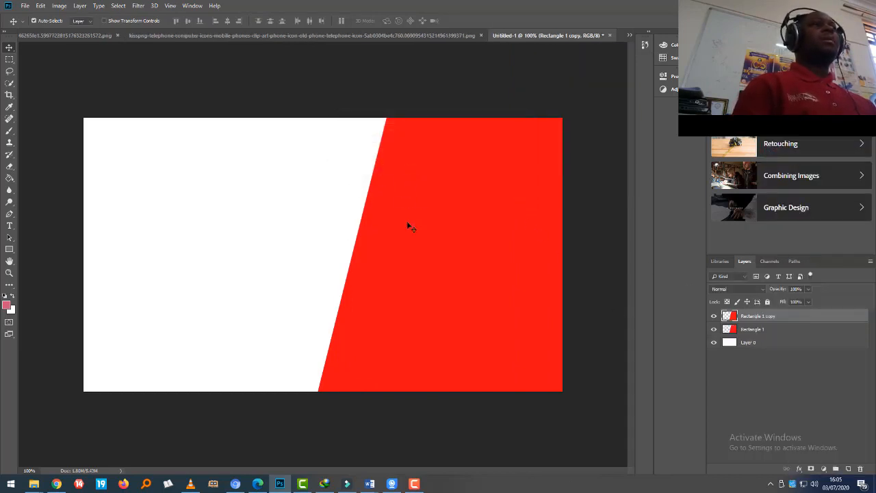
Hide the duplicate layer and give the original red rectangle a drop shadow with 53% opacity, 19 px distance, 20% spread and 62 px size.
click(714, 316)
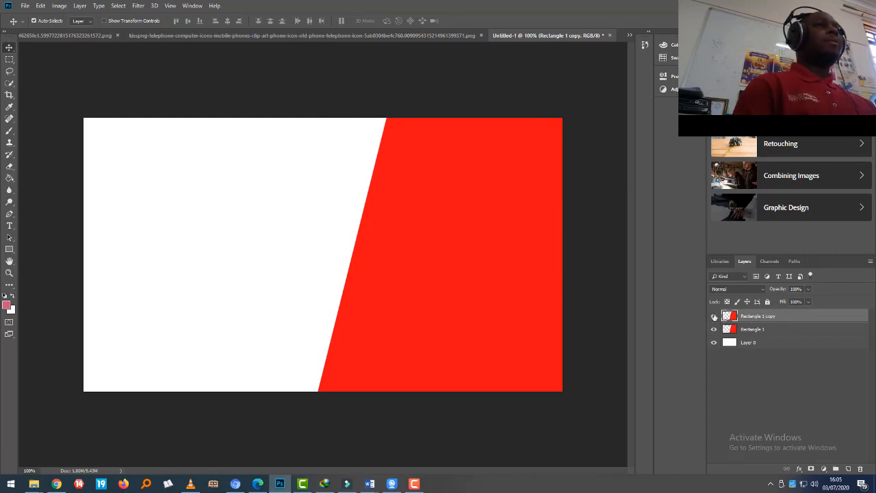
click(756, 329)
right_click(760, 332)
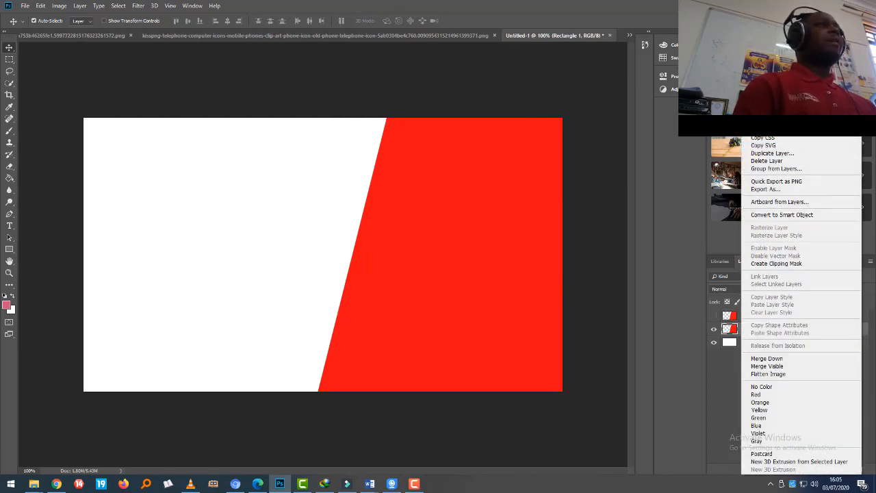
click(768, 189)
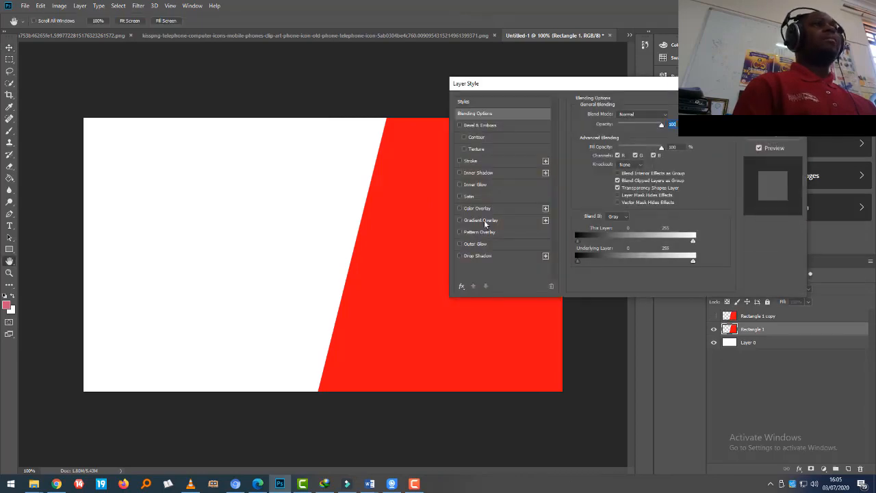
click(459, 244)
click(460, 255)
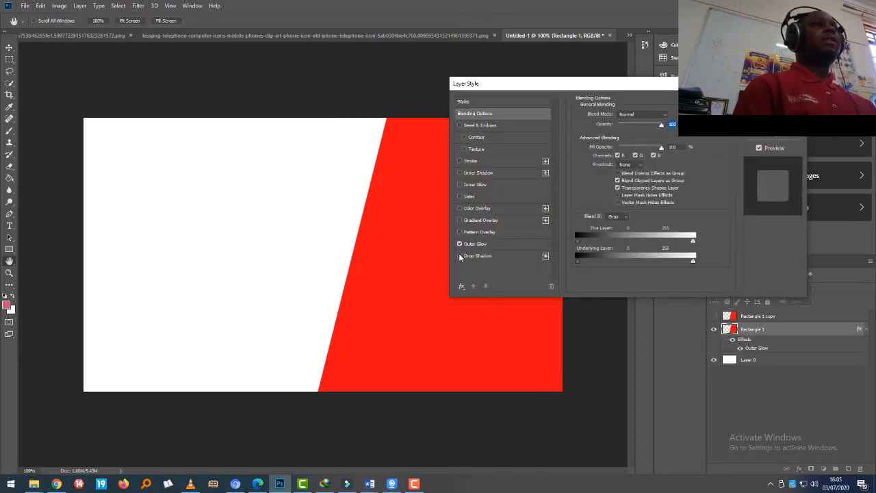
click(460, 245)
click(471, 257)
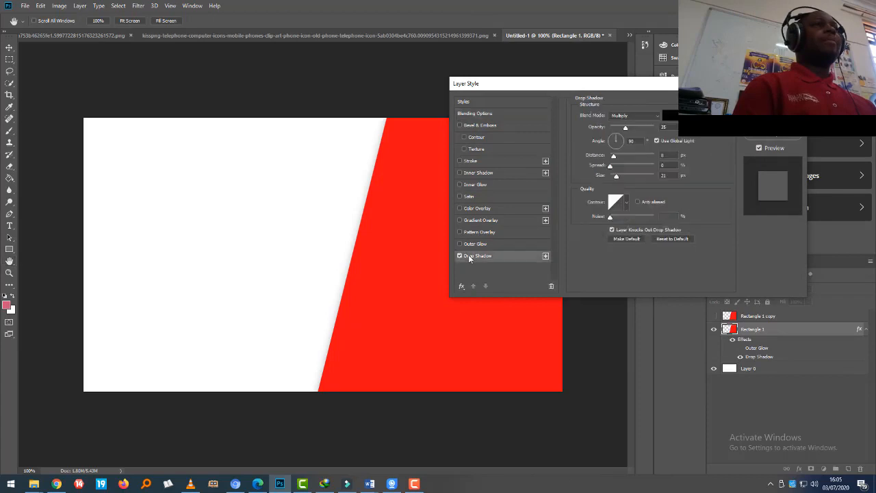
drag(614, 157, 634, 132)
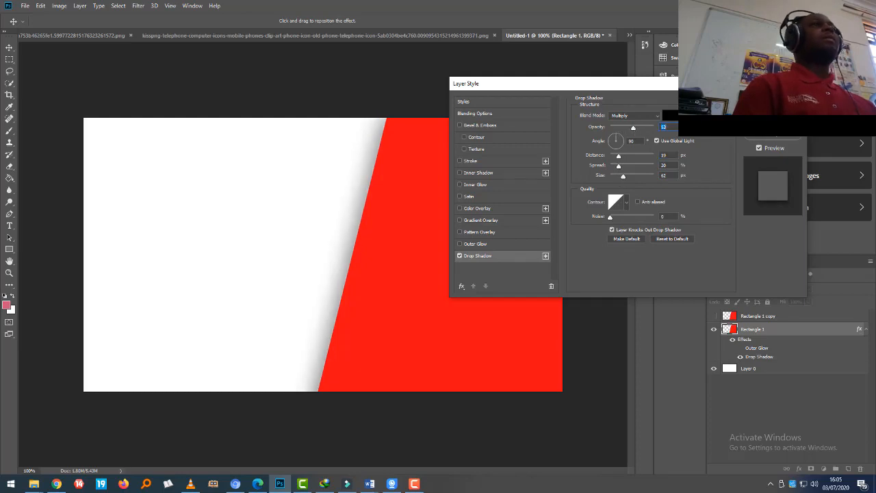
key(Return)
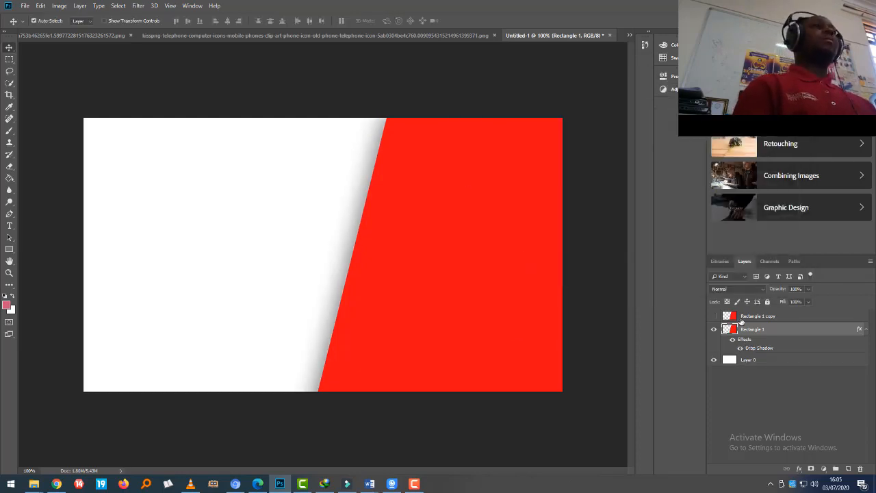
Show the duplicate of the slanted red rectangle again and delete its layer.
click(714, 317)
click(747, 317)
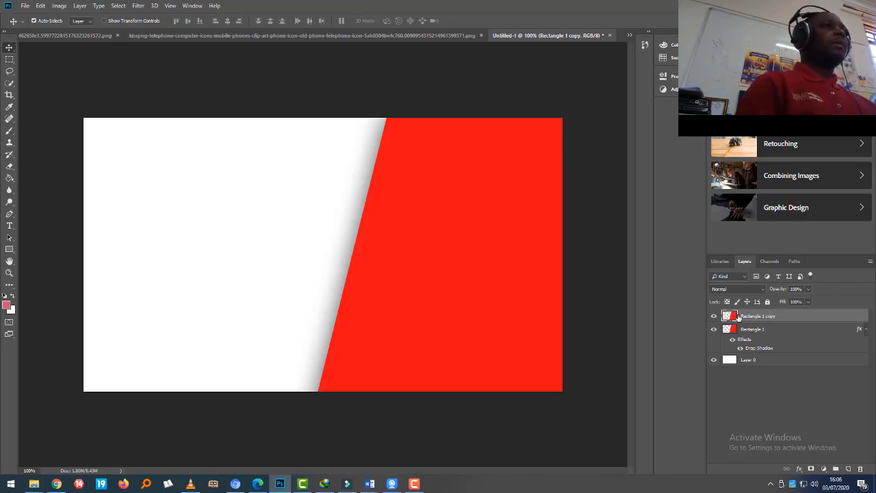
double_click(738, 316)
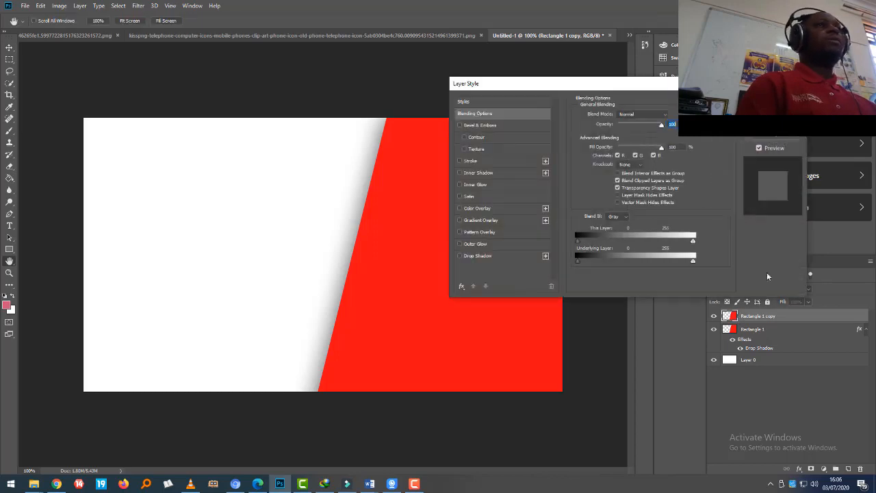
click(773, 117)
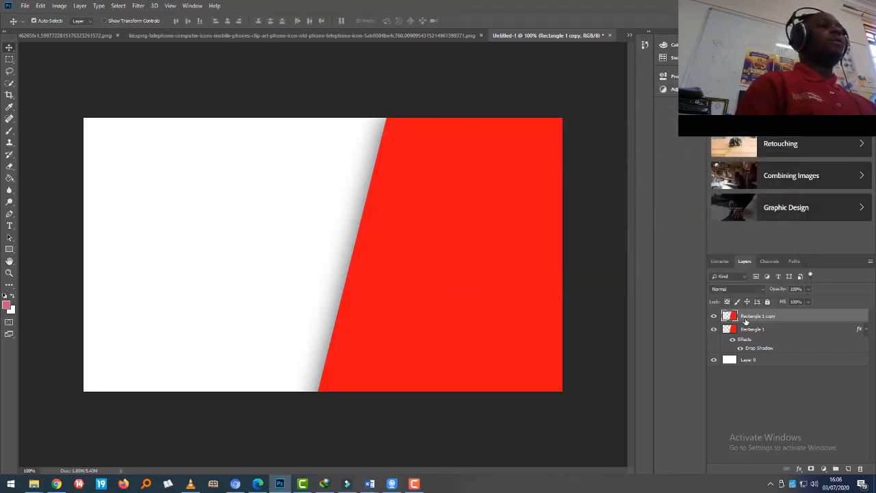
key(Delete)
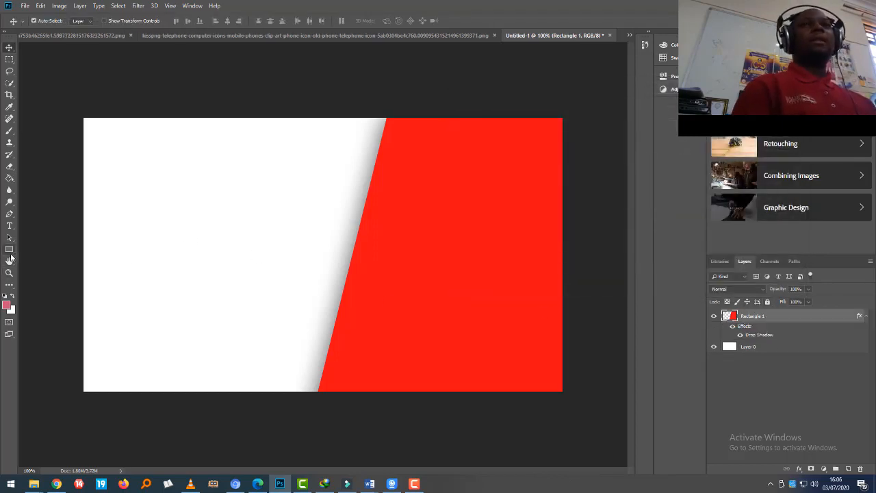
Draw a rectangle of about 516 × 728 px over the card's right part and fill it with crimson e30b4d.
click(9, 249)
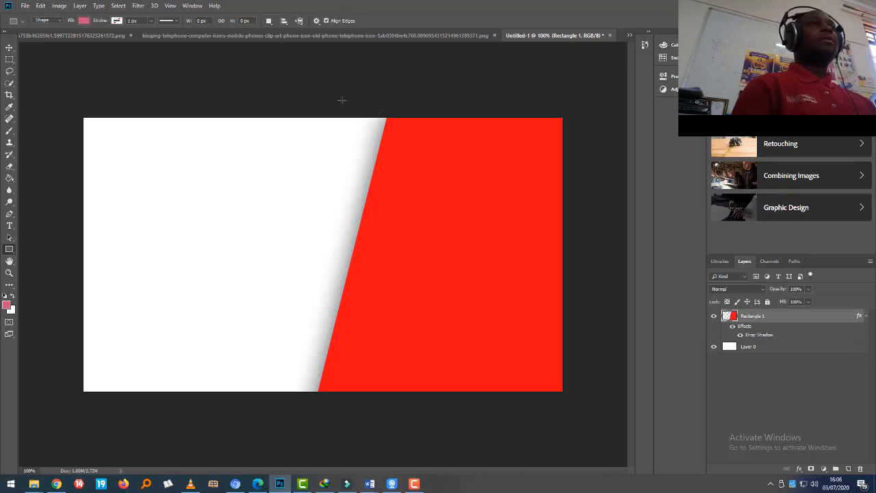
drag(341, 100, 577, 431)
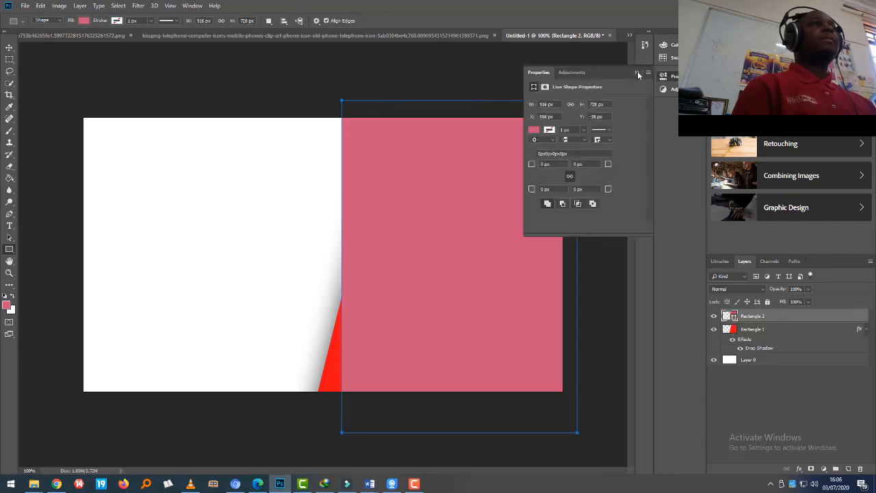
click(533, 130)
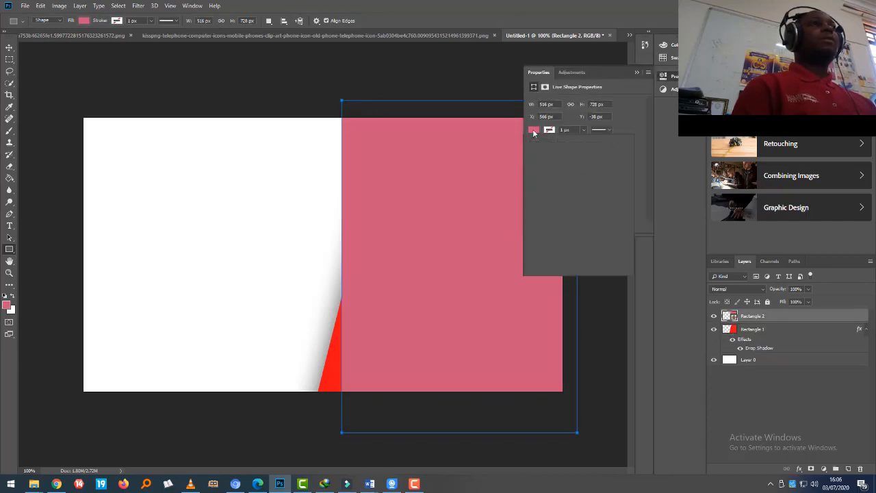
click(623, 149)
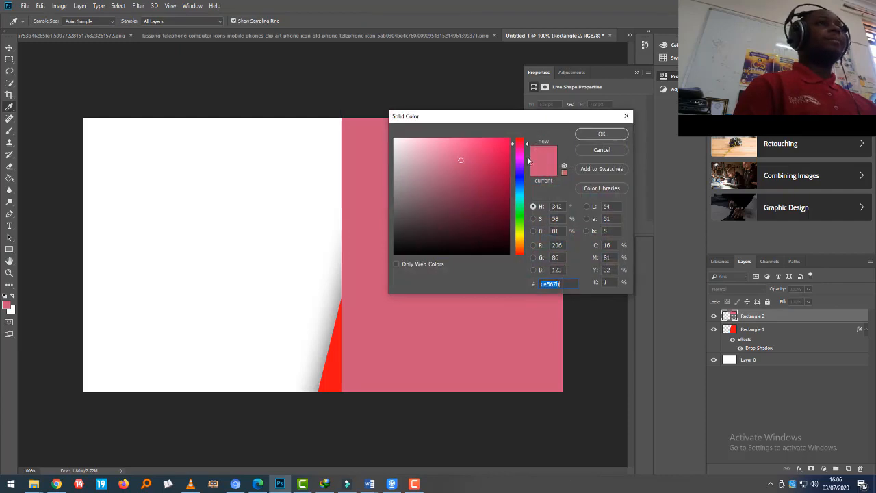
drag(502, 144, 505, 181)
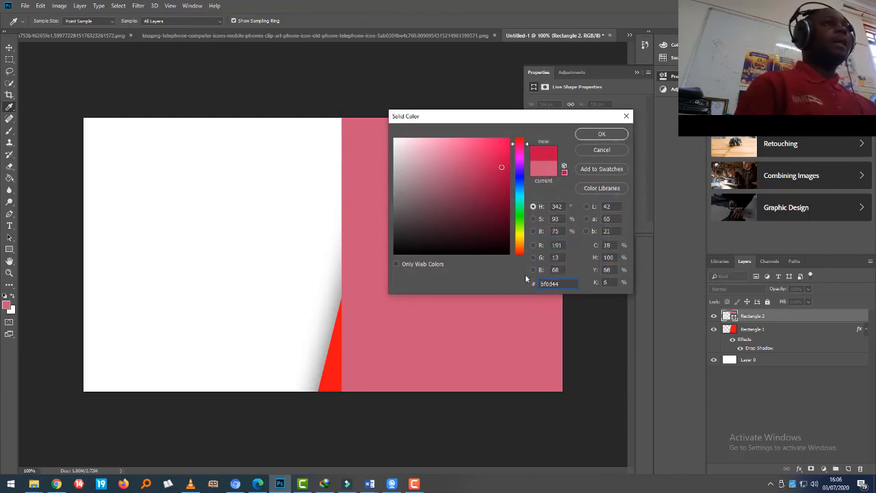
click(504, 150)
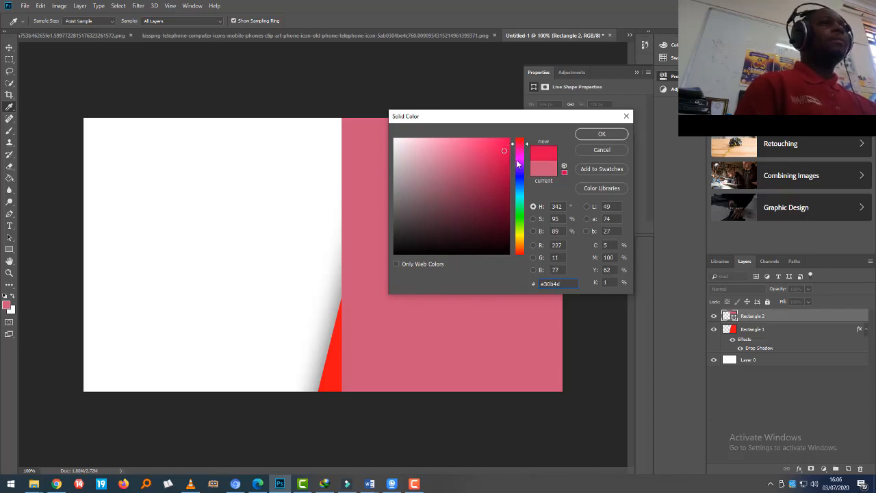
click(586, 135)
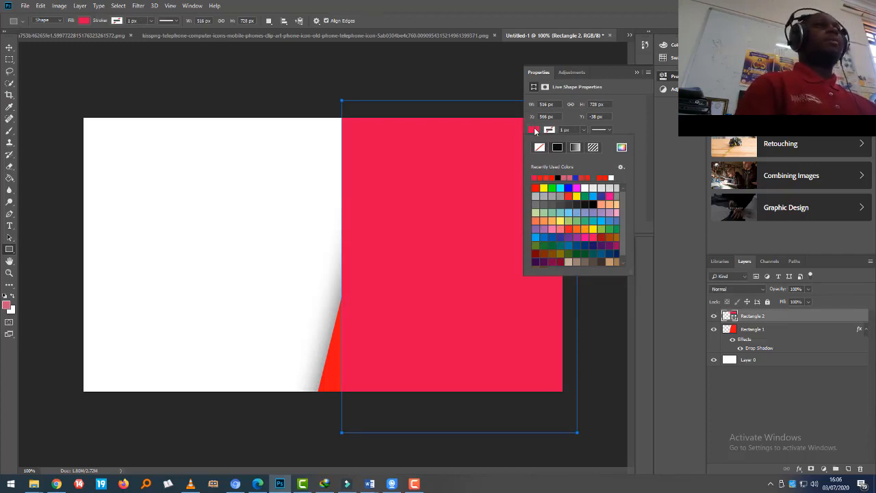
click(637, 73)
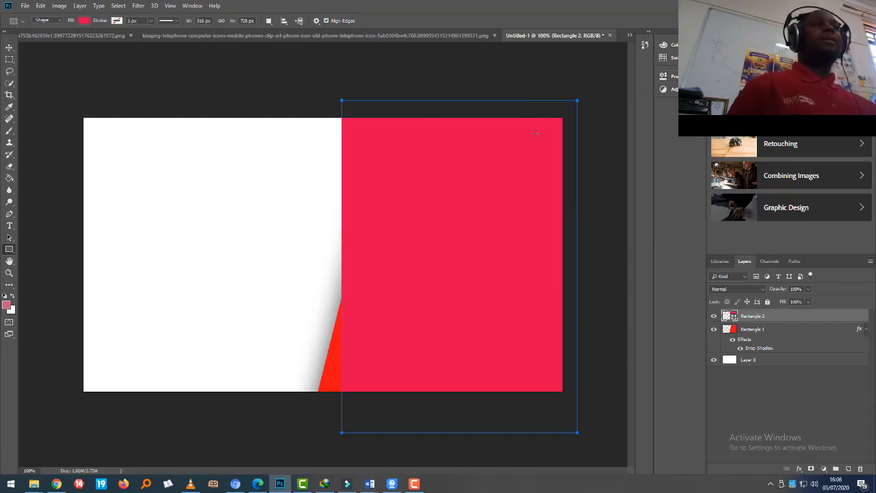
Rasterize the crimson rectangle and distort it by moving its lower-left corner outward so the left edge slants.
right_click(753, 317)
click(458, 170)
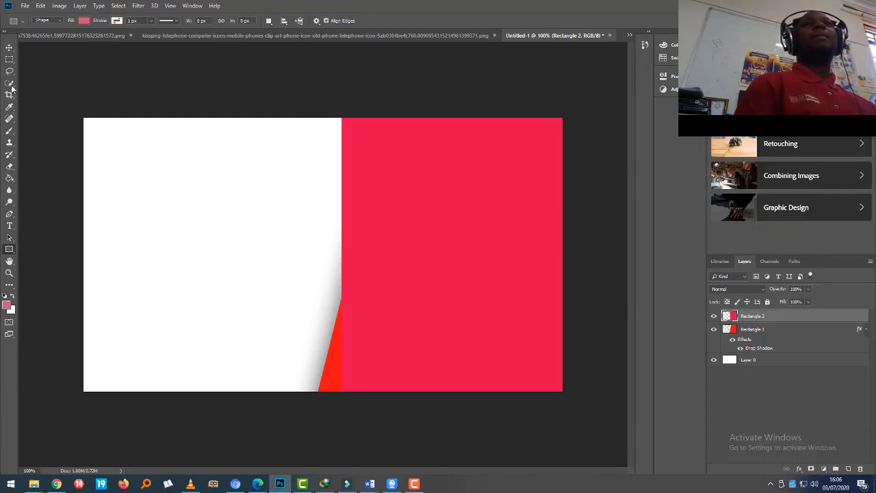
click(40, 5)
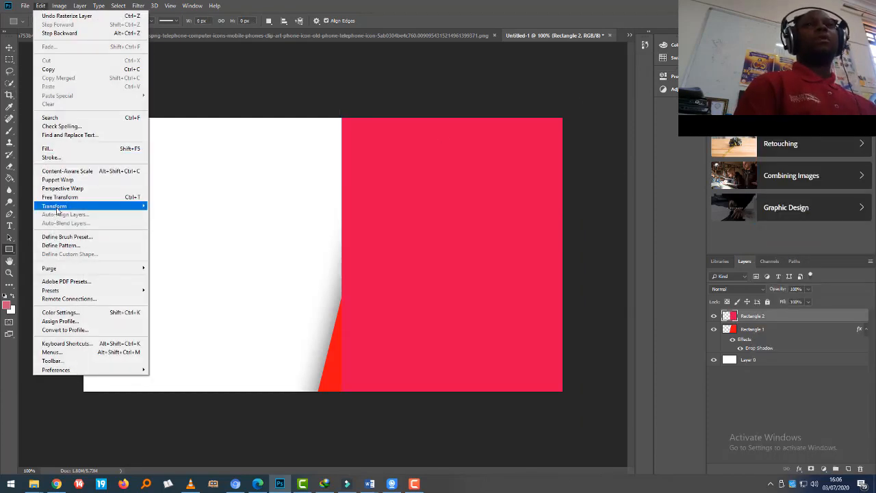
mouse_move(58, 206)
click(164, 245)
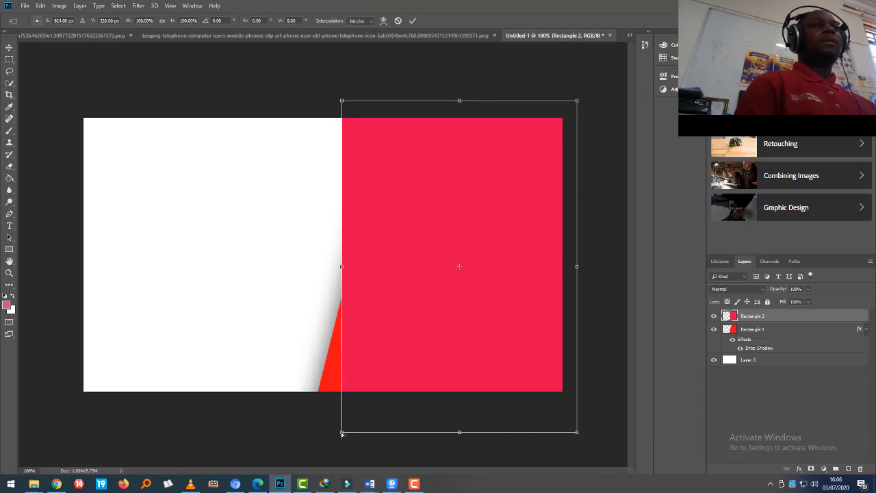
drag(342, 432, 303, 430)
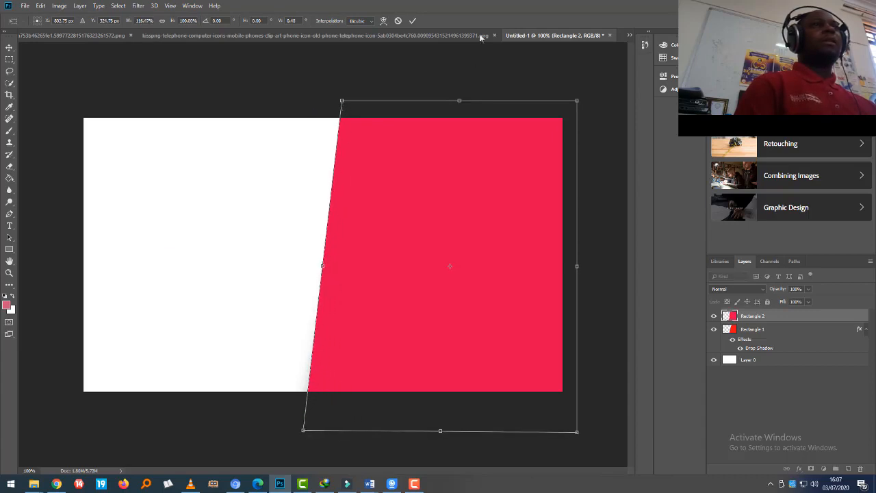
click(413, 21)
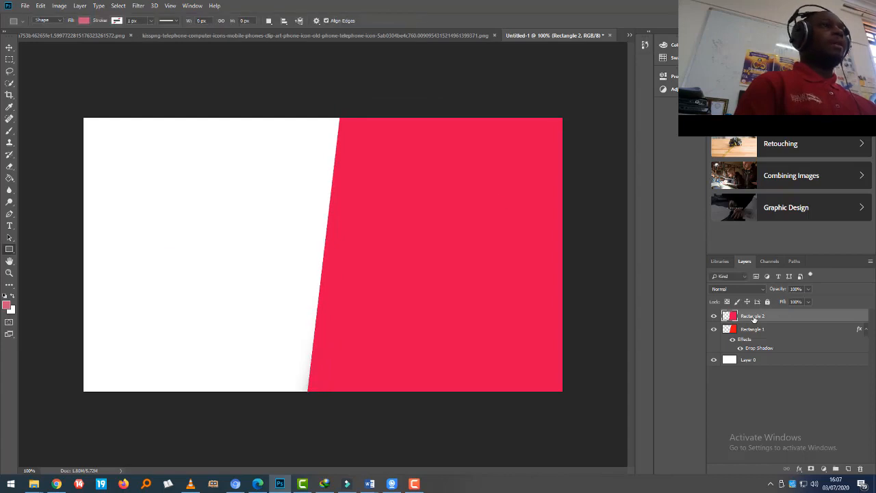
Move the crimson rectangle's layer beneath the slanted red rectangle.
drag(754, 317, 755, 344)
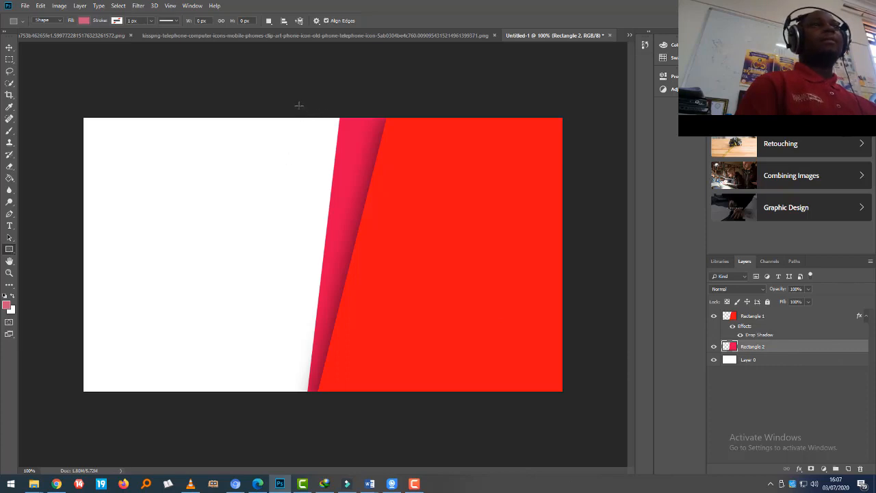
Draw a third rectangle of about 456 × 727 px extending left of the crimson strip and fill it with dark rose 8a3851.
drag(297, 104, 505, 434)
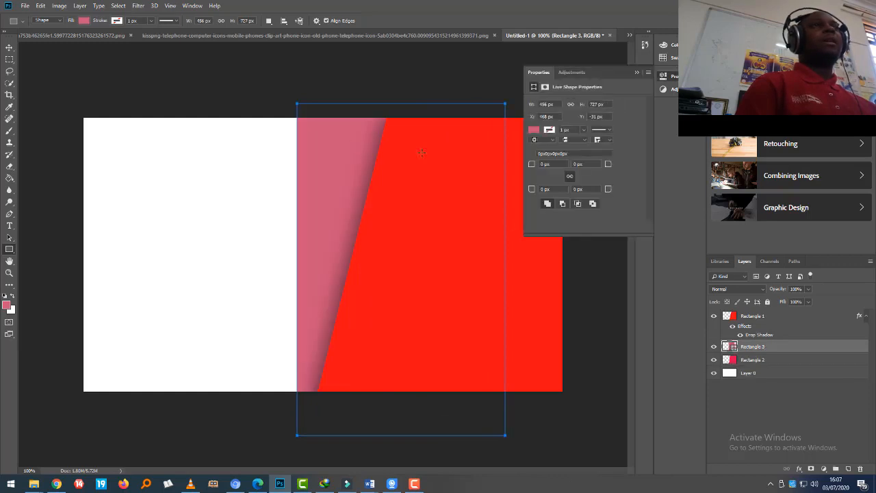
click(538, 130)
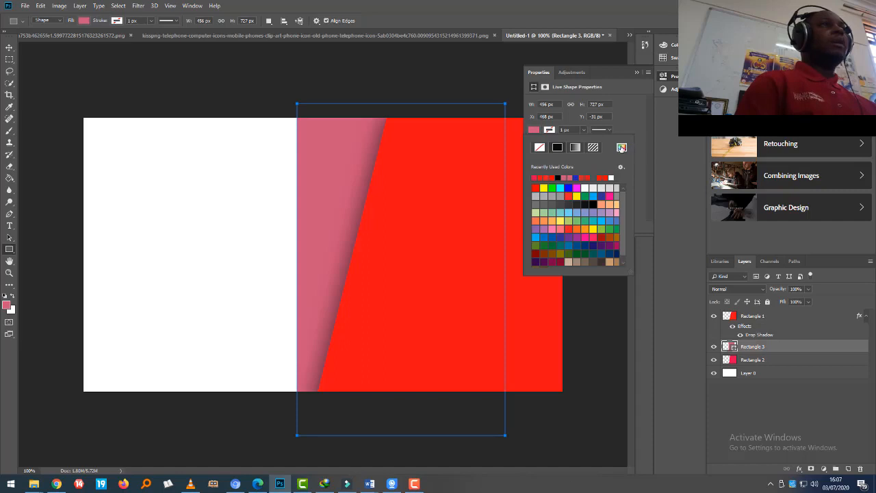
click(622, 147)
mouse_move(487, 143)
mouse_down()
mouse_move(476, 195)
mouse_move(461, 171)
mouse_move(462, 193)
mouse_up()
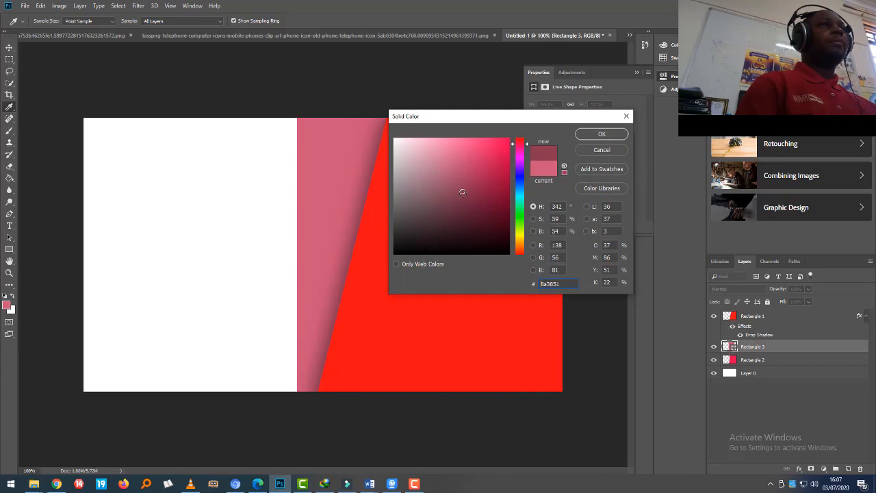
click(600, 134)
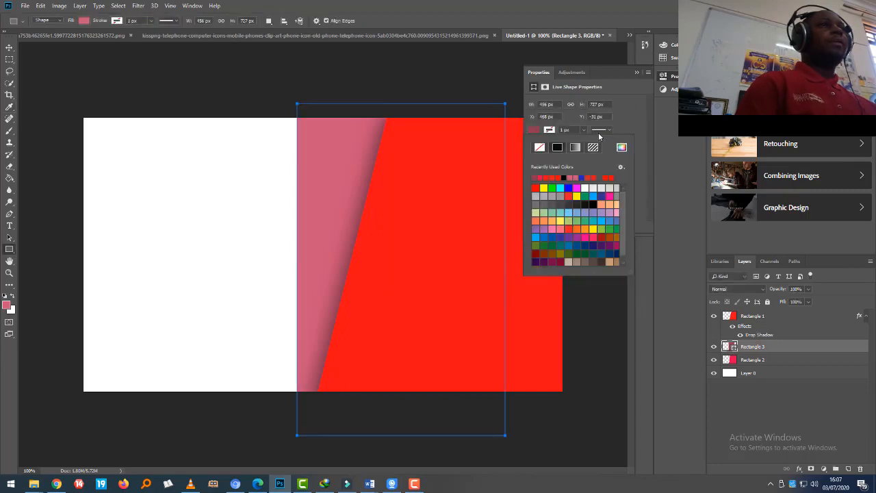
click(636, 73)
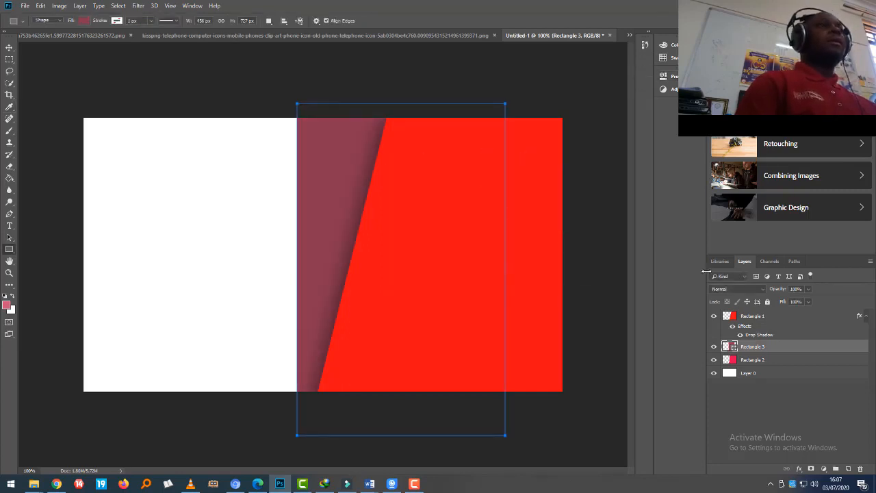
Rasterize the dark rose rectangle's layer.
right_click(741, 346)
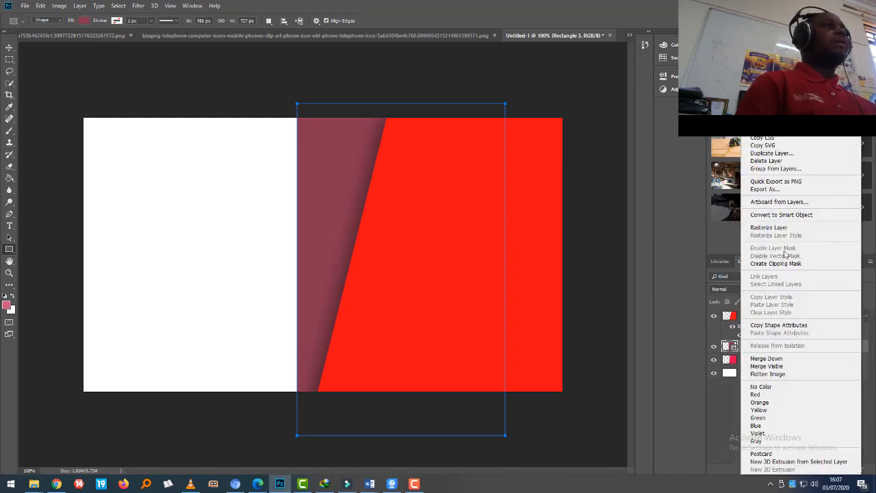
click(769, 227)
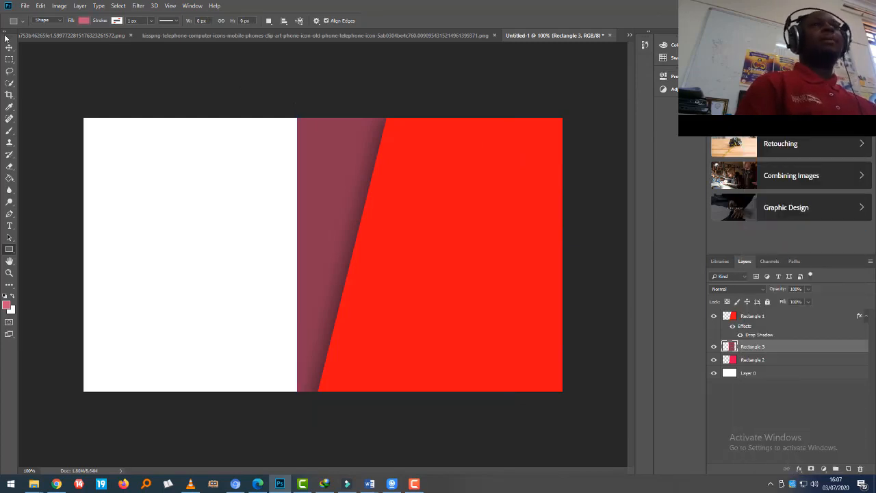
click(43, 7)
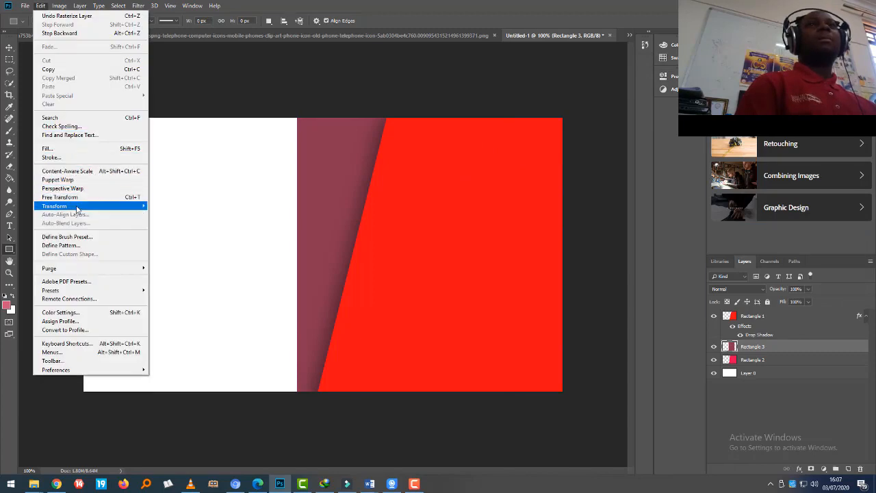
mouse_move(77, 209)
click(172, 247)
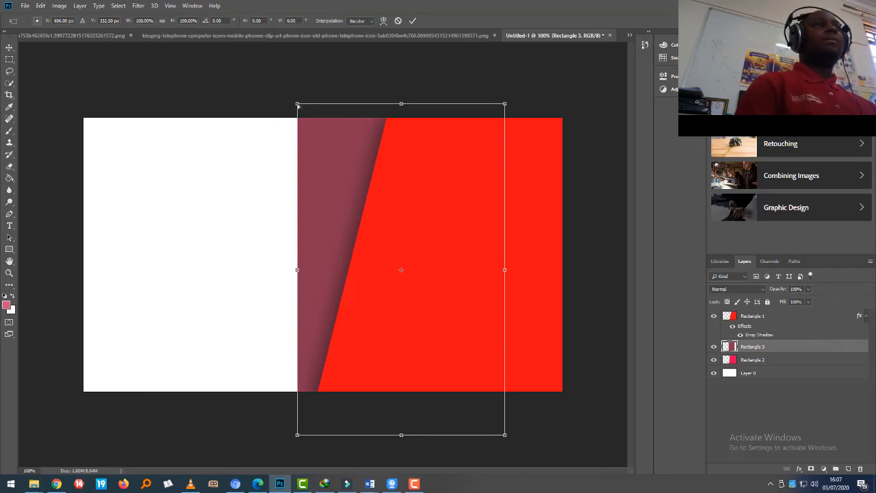
click(413, 21)
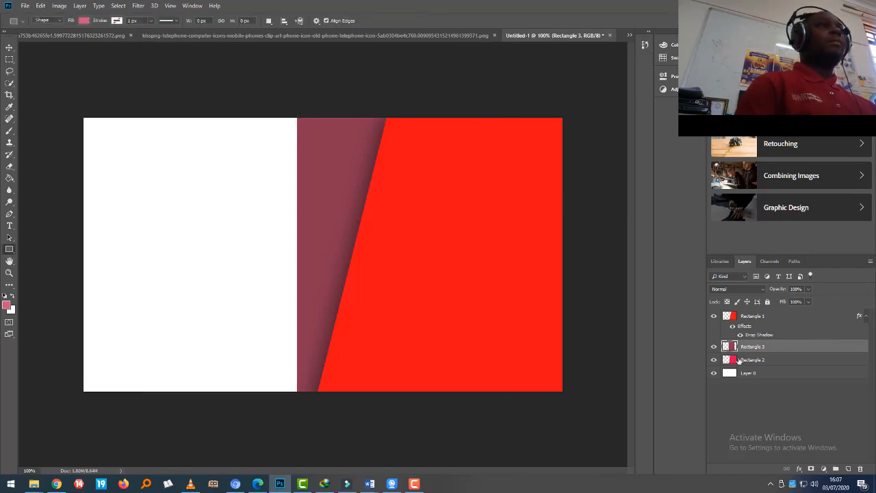
Move the dark rose rectangle's layer beneath the crimson one and distort its left corners so its left edge slants.
drag(753, 349, 752, 367)
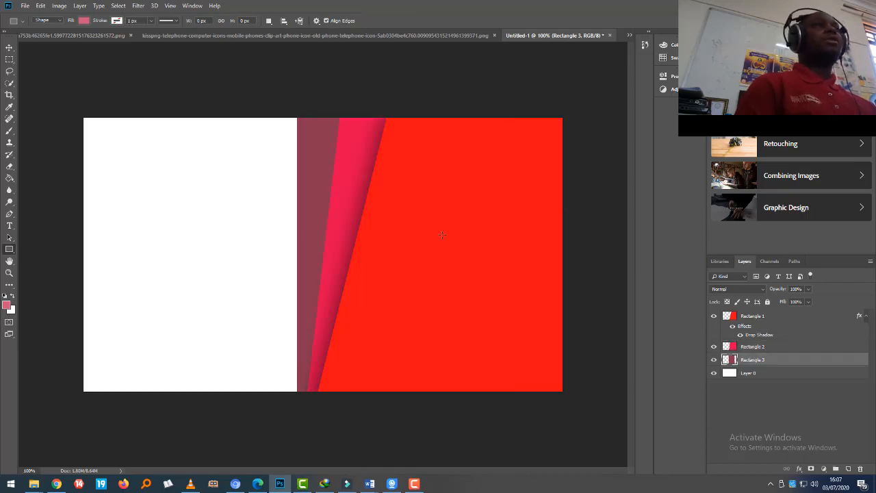
click(41, 6)
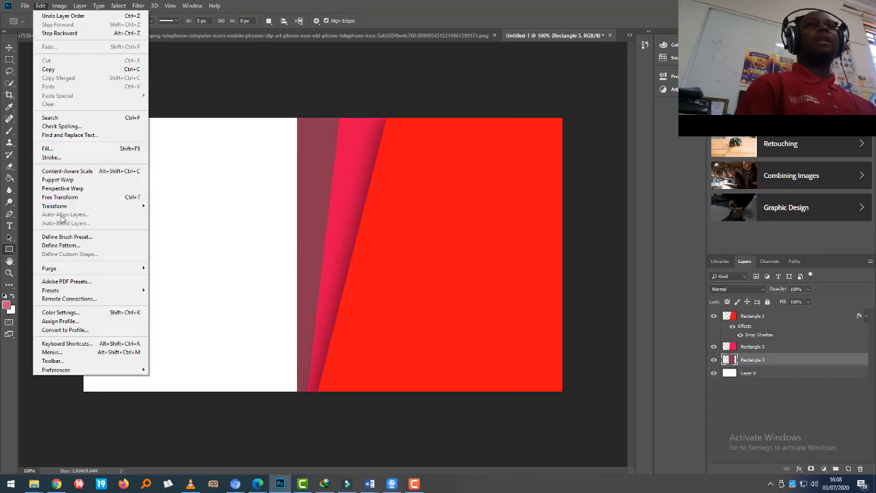
mouse_move(63, 206)
click(191, 247)
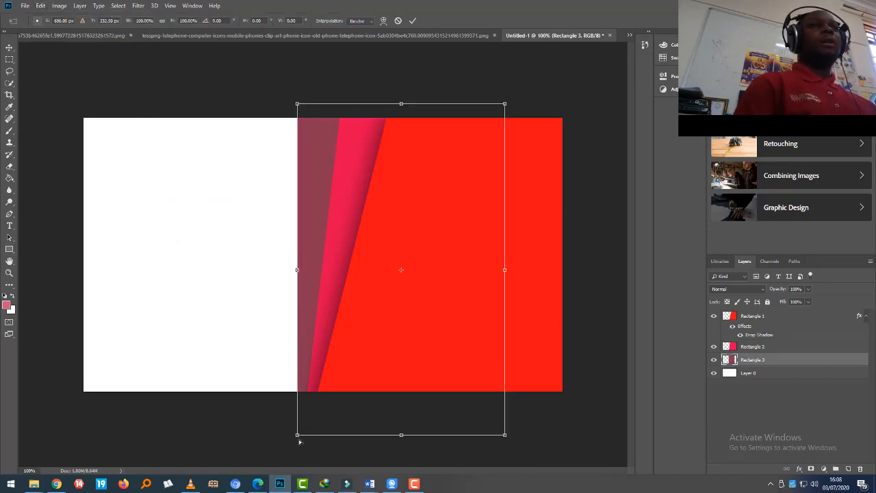
drag(298, 438, 261, 436)
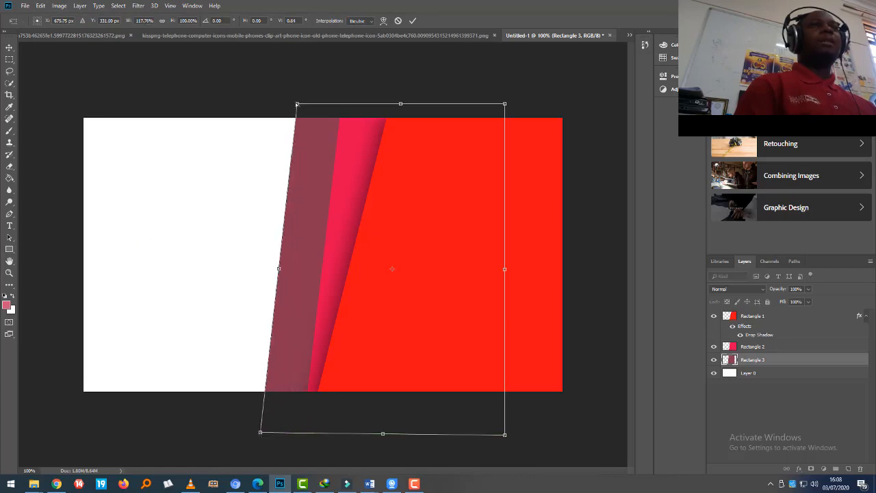
drag(297, 104, 329, 112)
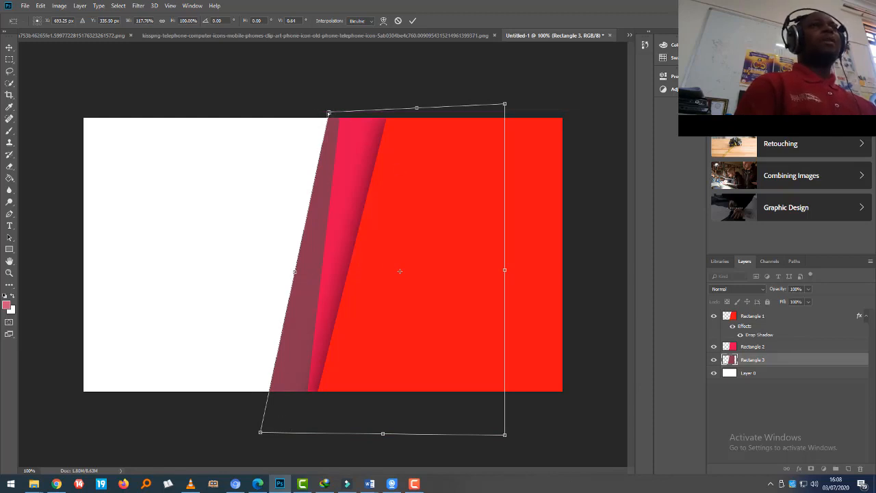
drag(329, 113, 289, 112)
mouse_move(261, 433)
mouse_down()
mouse_move(307, 432)
mouse_move(252, 432)
mouse_up()
drag(289, 111, 335, 118)
key(u)
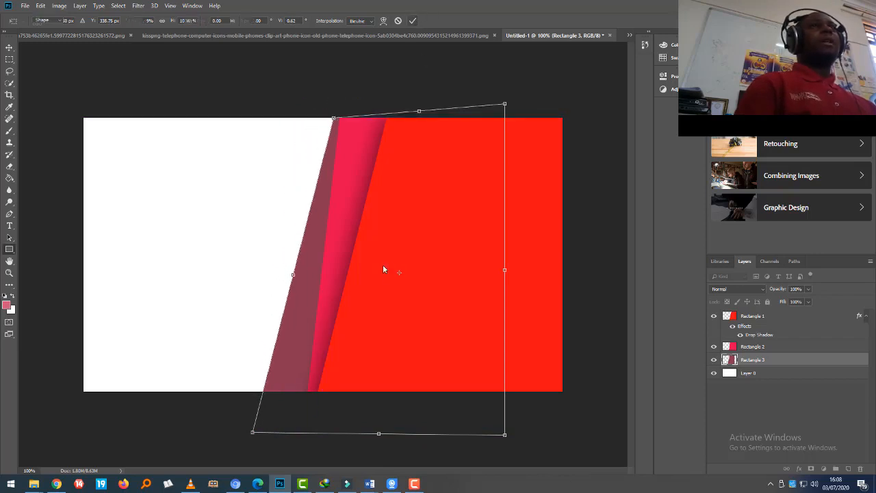
Add a drop shadow to the dark rose shape with 66% opacity, 31 px distance, 29% spread and 90 px size.
right_click(746, 361)
click(772, 117)
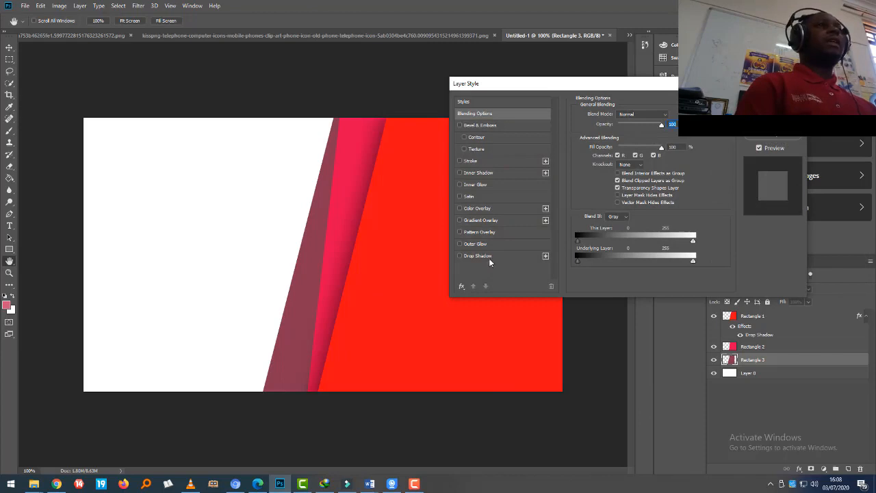
click(481, 256)
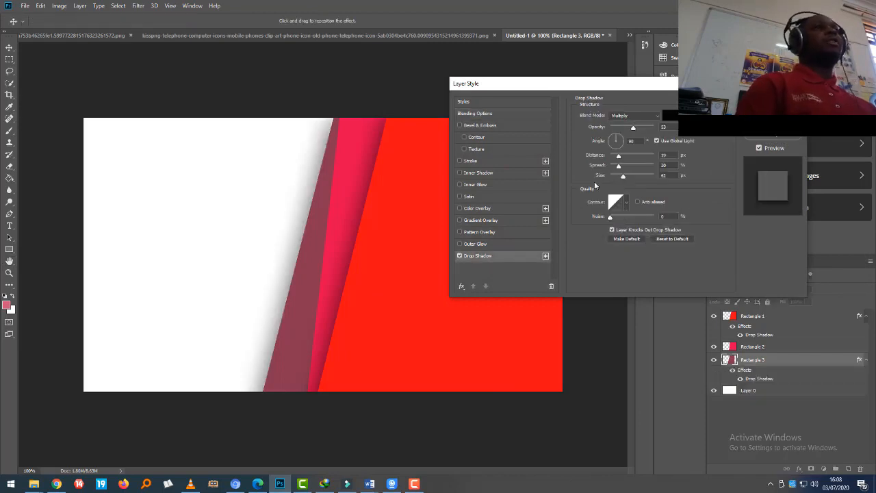
mouse_move(620, 166)
mouse_down()
mouse_move(623, 156)
mouse_move(628, 177)
mouse_up()
drag(633, 128, 639, 130)
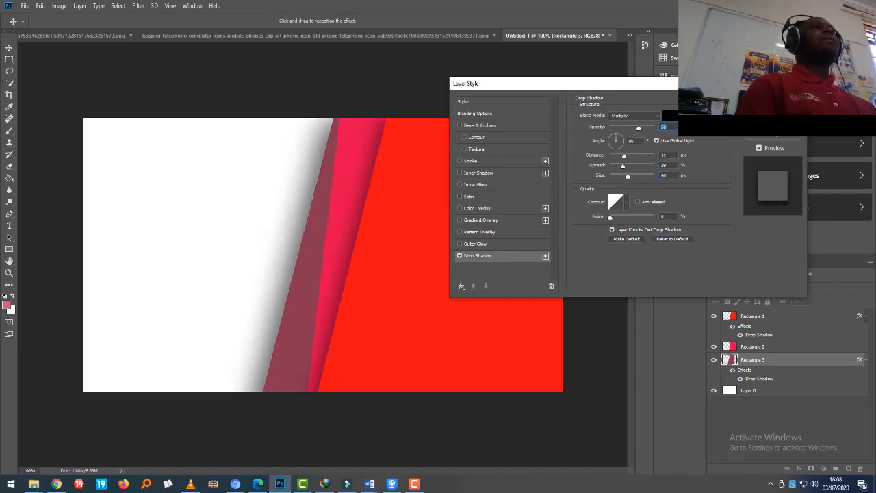
key(Return)
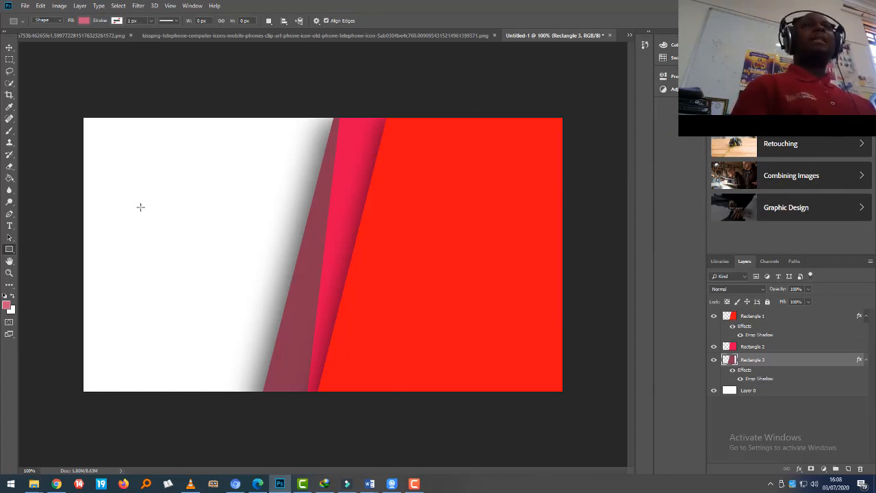
Place the image 286267-urban-street-traffic-748x421 from the Downloads folder in File Explorer into the business card document.
click(9, 47)
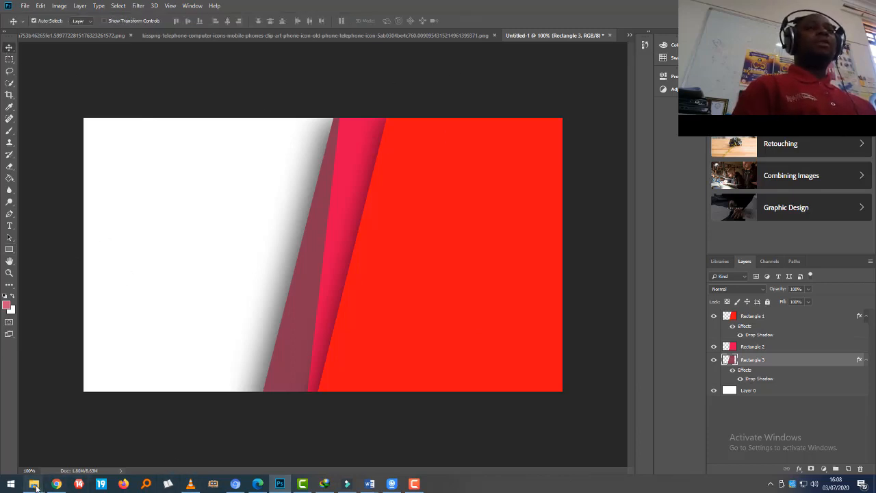
mouse_move(36, 486)
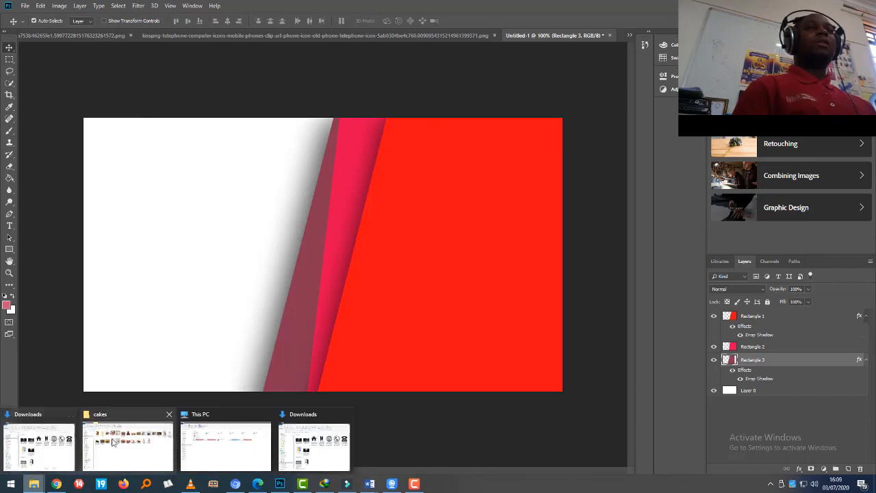
click(43, 417)
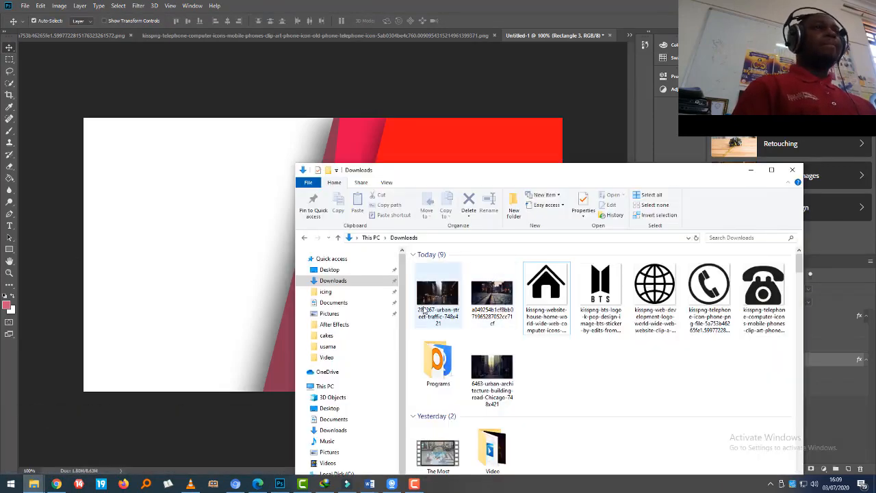
click(441, 296)
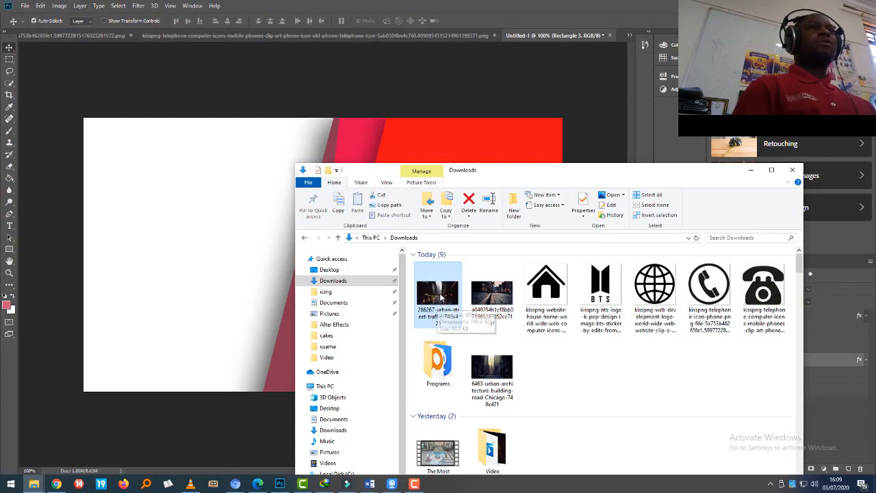
drag(441, 296, 204, 101)
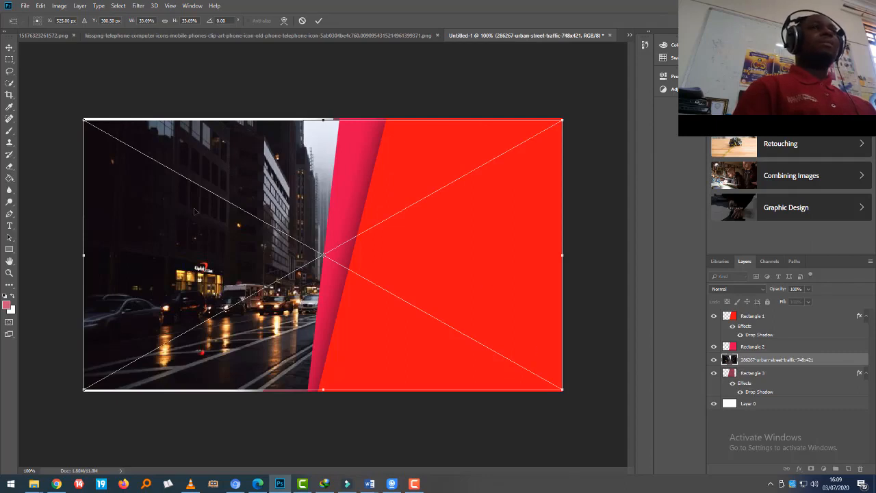
click(318, 21)
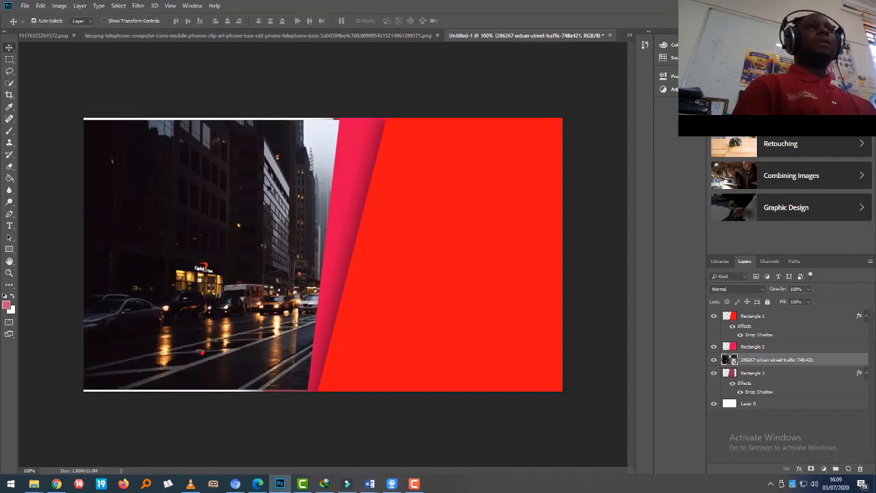
Enlarge the street photo to about 38% and reposition it so the street scene fills the card's left part.
drag(270, 207, 261, 198)
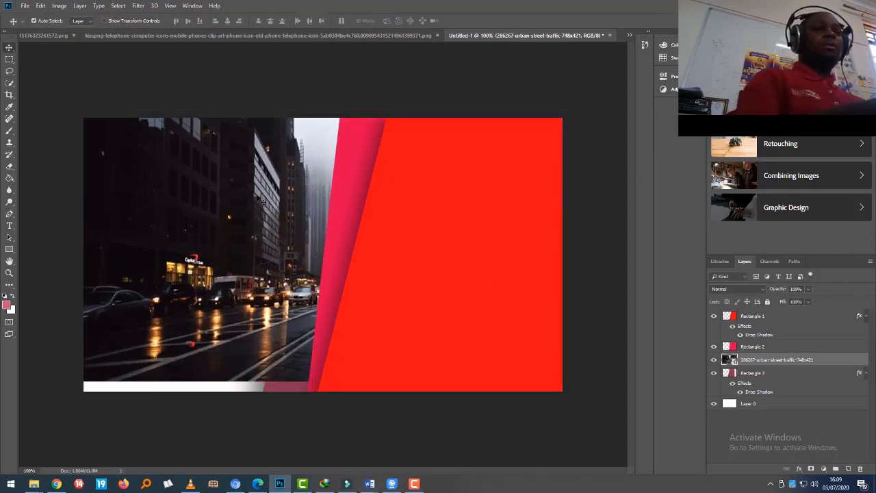
key(ctrl+t)
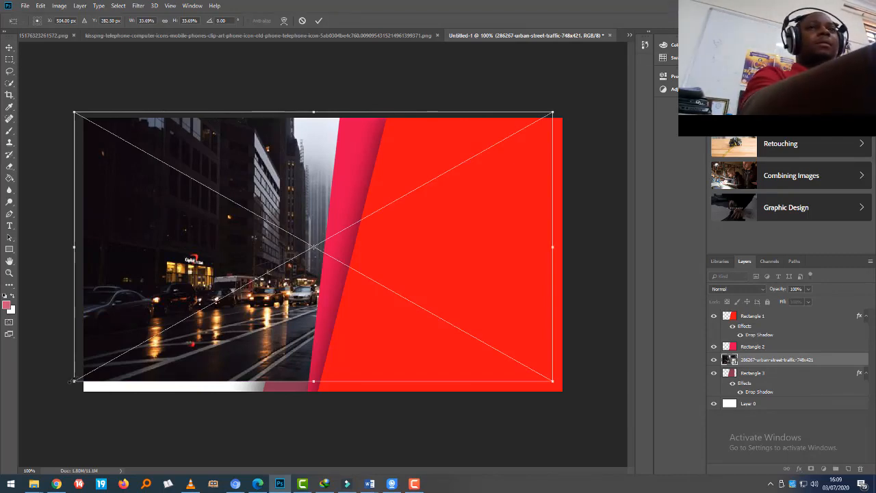
drag(70, 382, 19, 414)
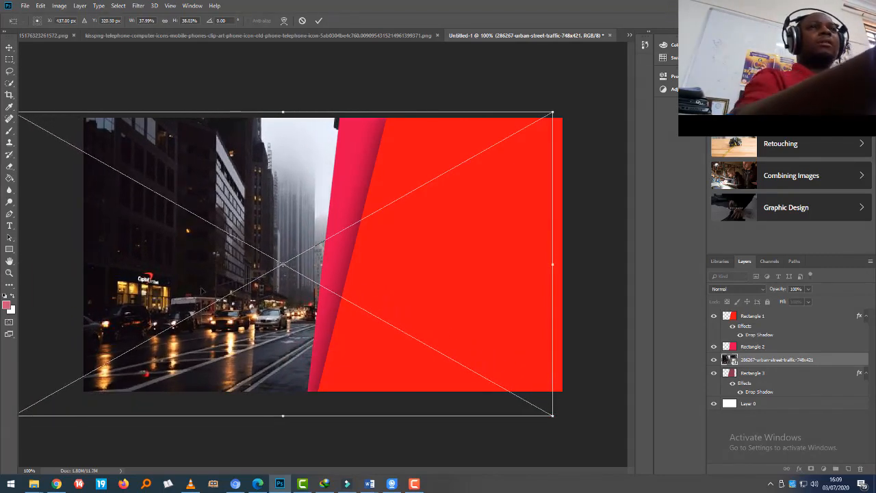
drag(201, 290, 92, 272)
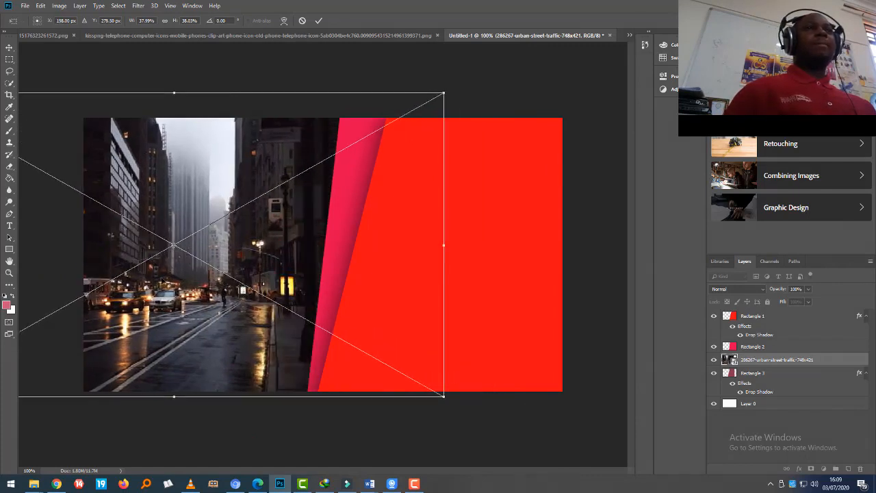
drag(180, 290, 213, 284)
click(318, 20)
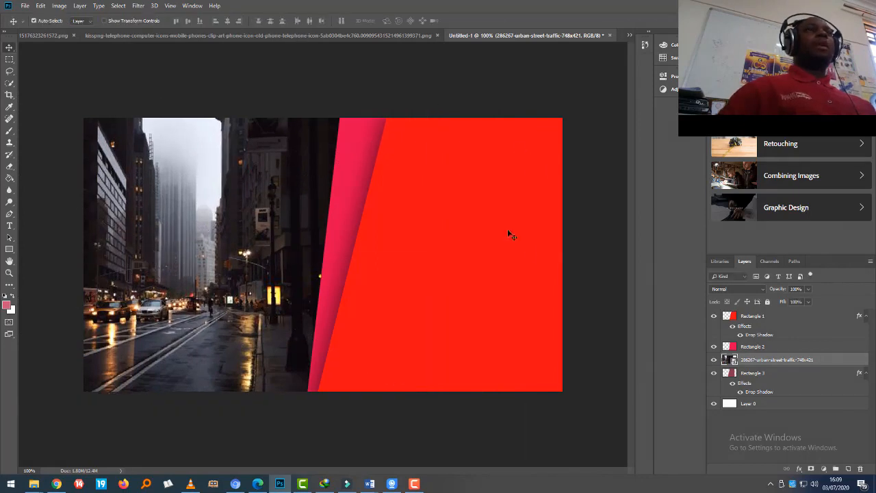
Rasterize the street photo's layer and lower its opacity to 77%.
right_click(758, 361)
click(696, 248)
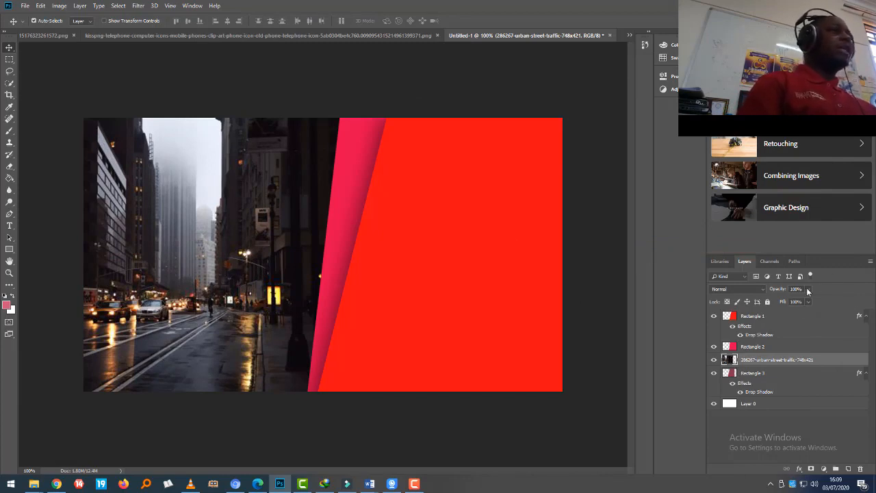
click(808, 302)
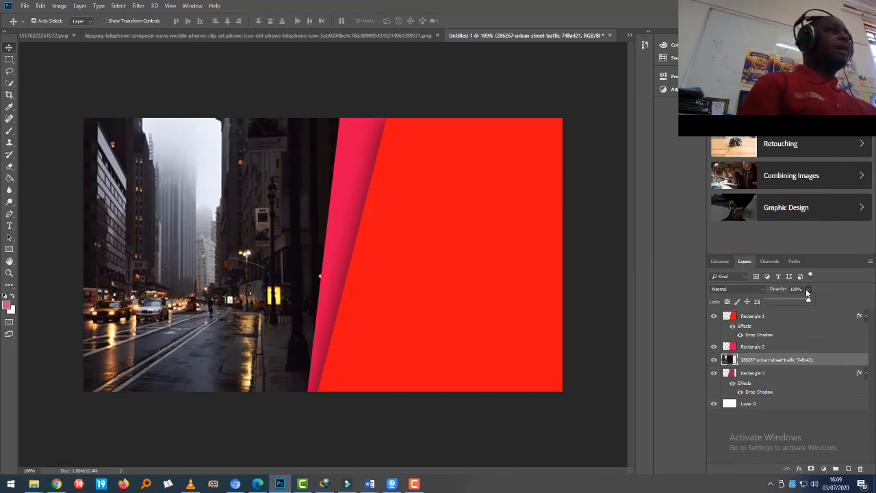
drag(808, 302, 798, 303)
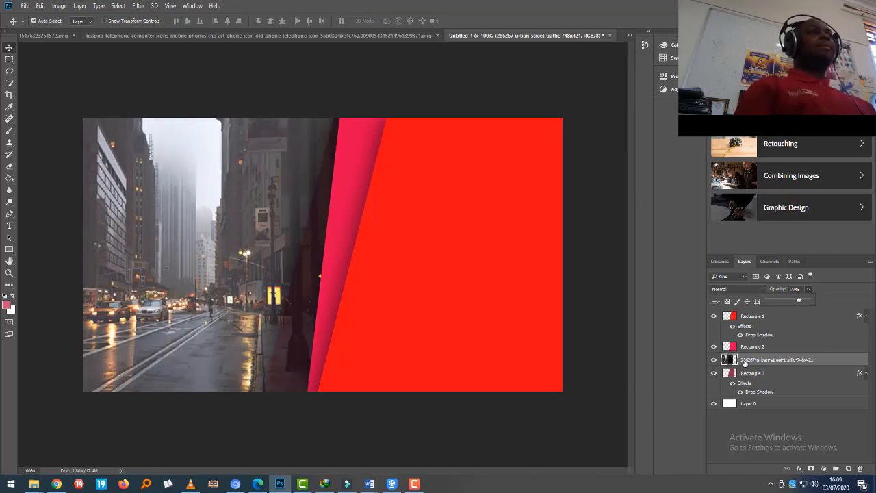
Apply a Black & White adjustment to the street photo with Reds 26, Yellows -9, Greens 119, Cyans 172 and Magentas 83.
click(59, 6)
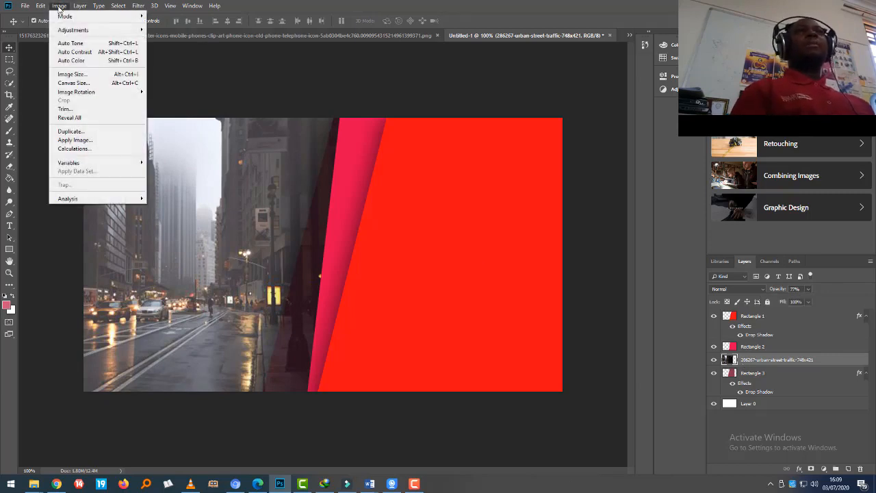
mouse_move(73, 30)
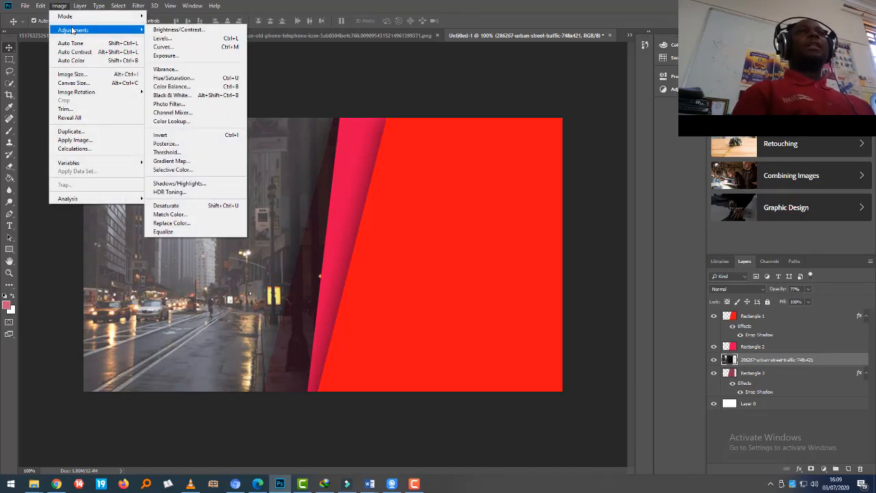
click(174, 100)
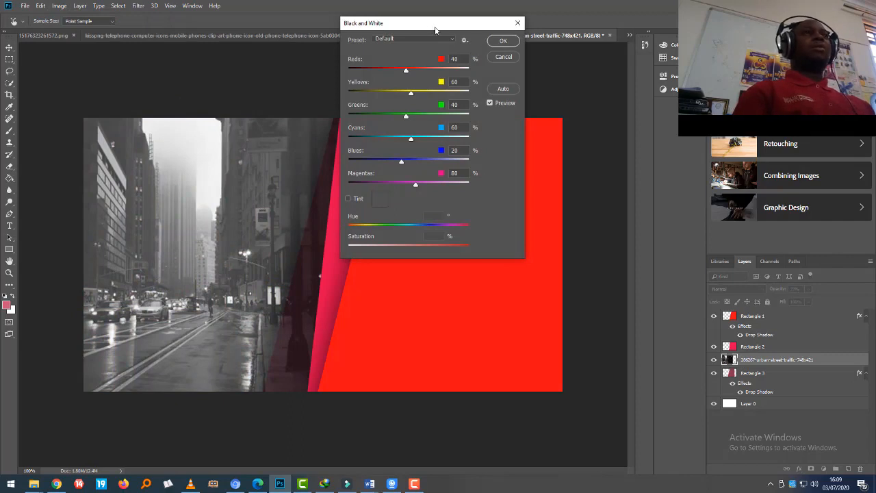
drag(430, 25, 609, 25)
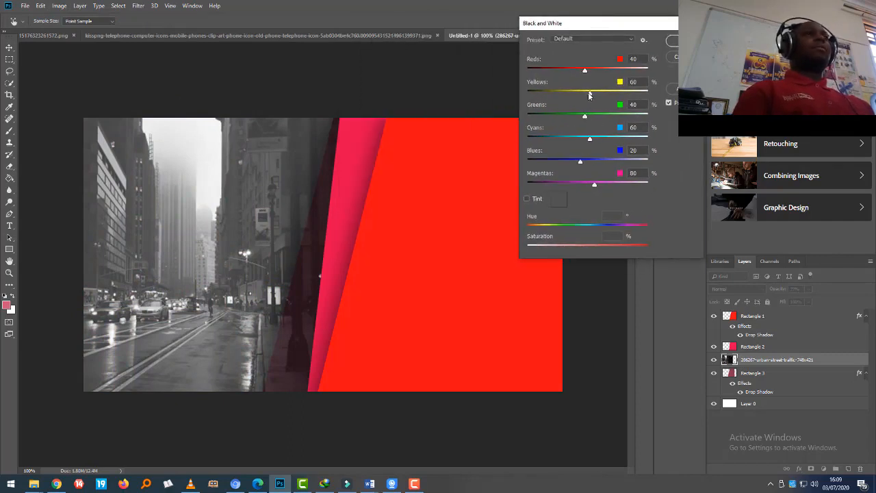
drag(589, 96, 618, 140)
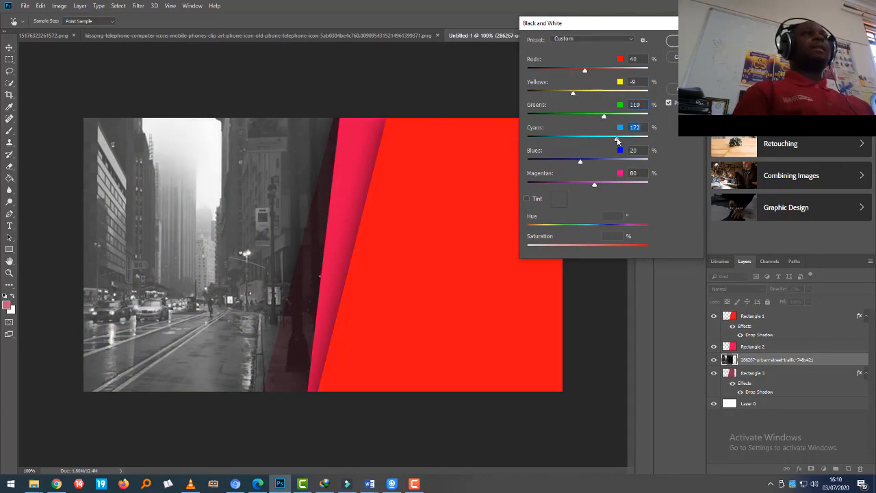
drag(599, 72, 581, 72)
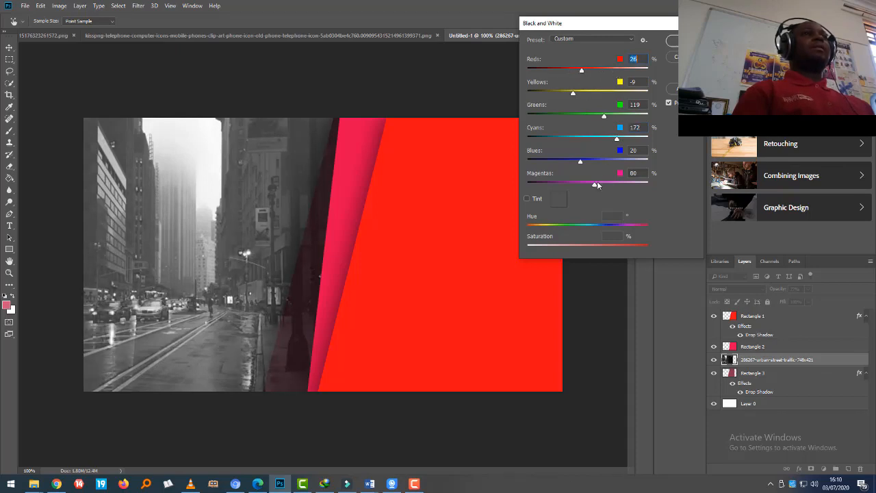
mouse_move(597, 184)
mouse_down()
mouse_move(571, 187)
mouse_move(595, 185)
mouse_up()
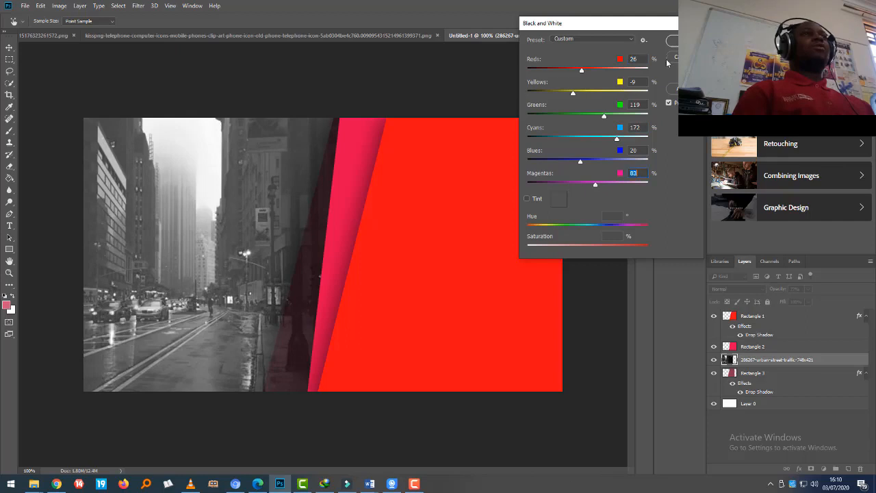
click(672, 44)
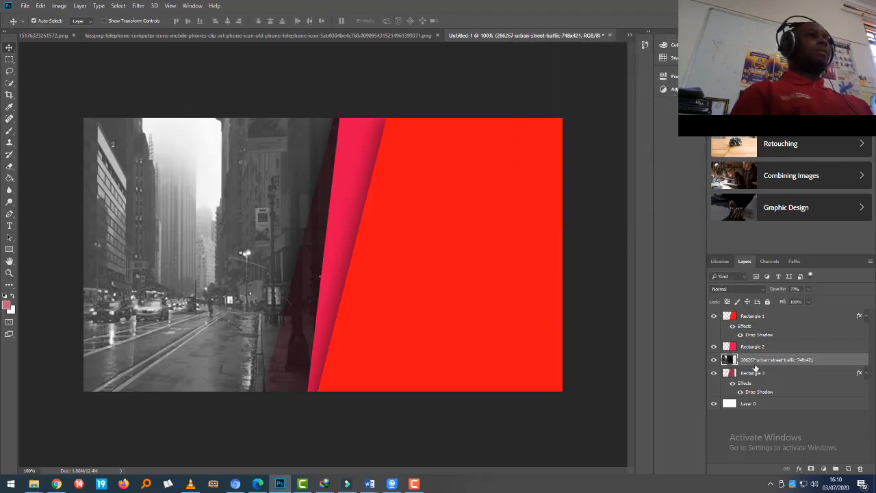
Move the street photo's layer beneath Rectangle 3 and draw a 1101 × 643 px rectangle covering the whole card on a new layer above the photo.
drag(755, 362, 757, 391)
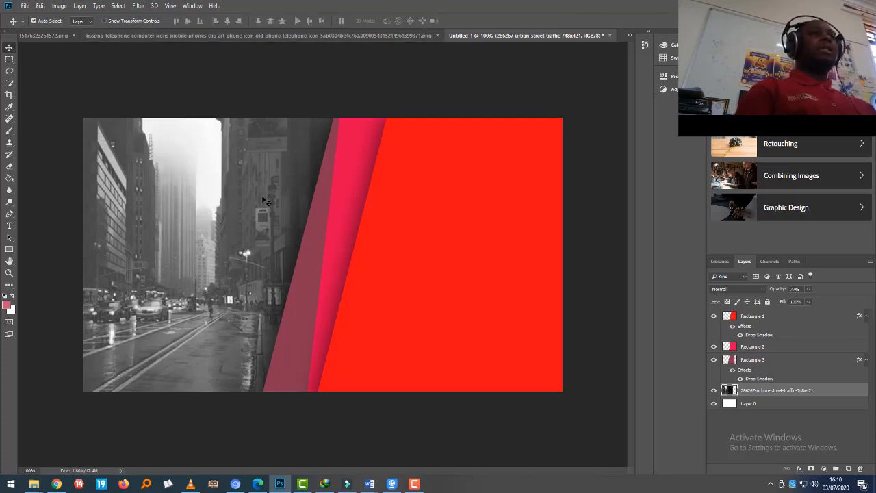
click(848, 469)
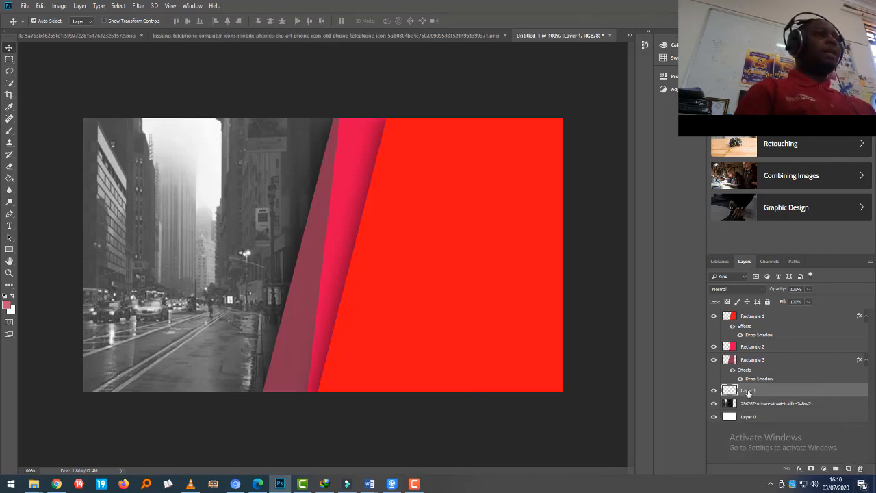
click(10, 251)
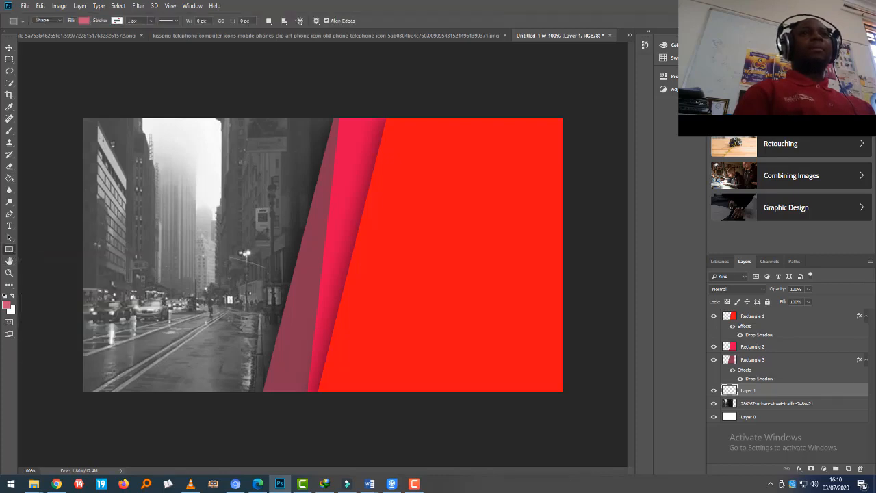
drag(80, 112, 581, 404)
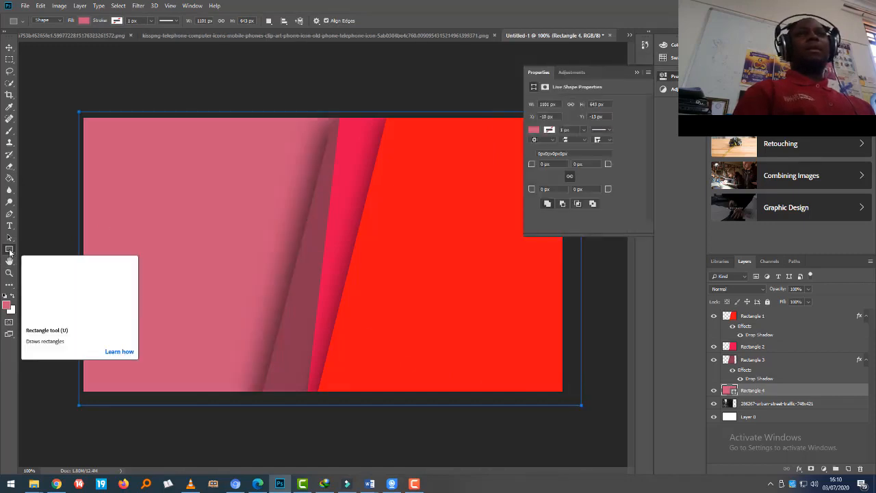
Fill the new card-sized rectangle with black and rasterize its layer.
click(84, 21)
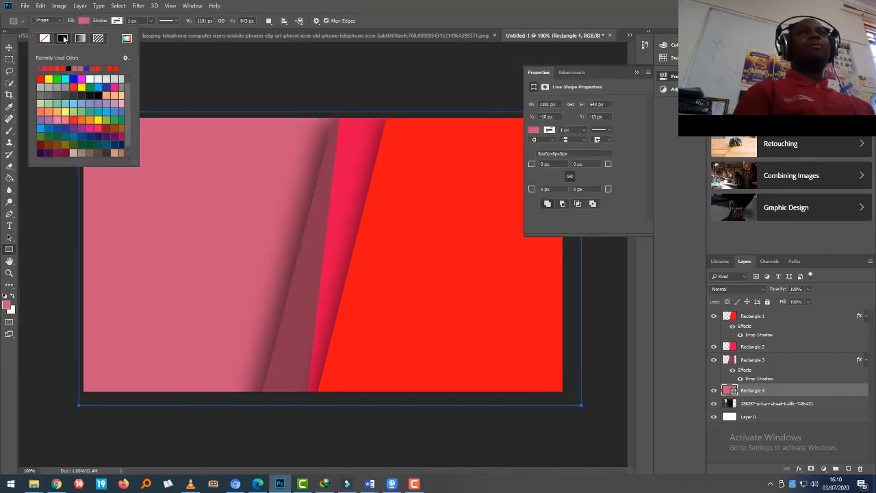
click(99, 96)
click(397, 8)
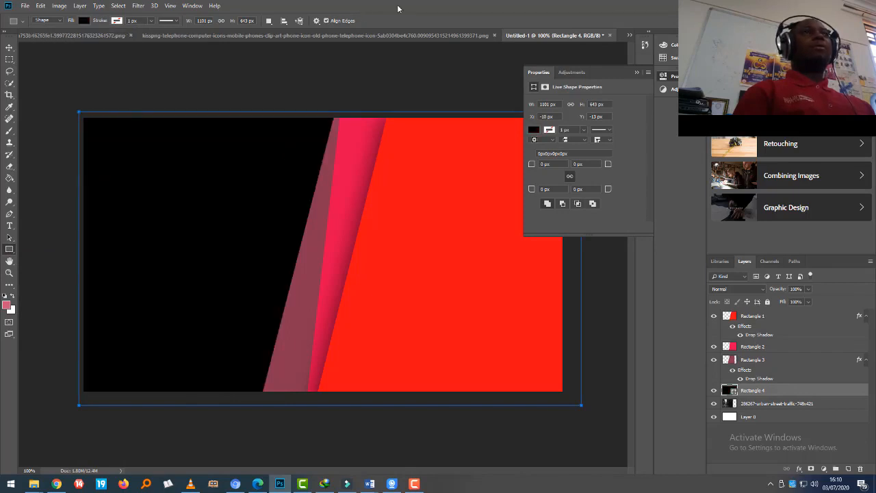
click(639, 72)
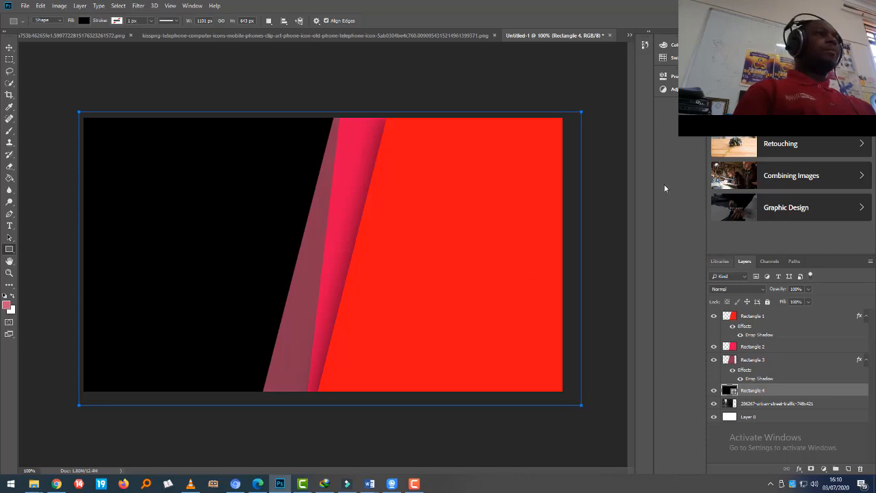
right_click(752, 392)
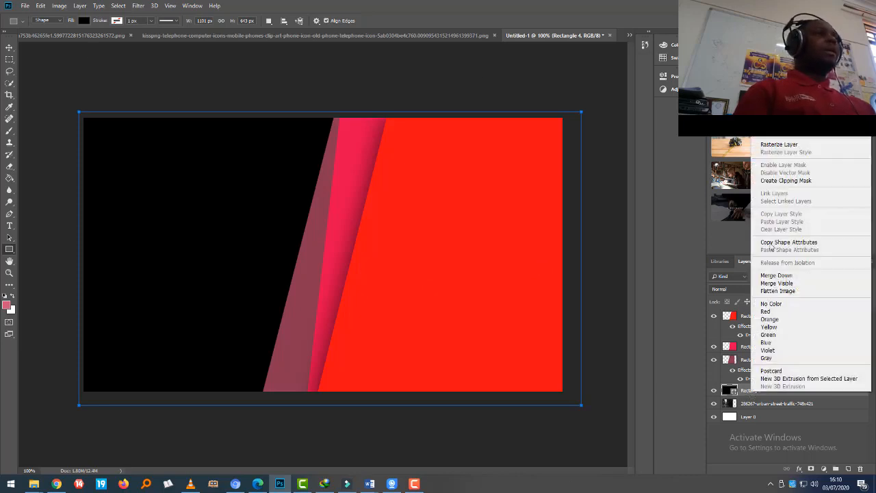
click(779, 144)
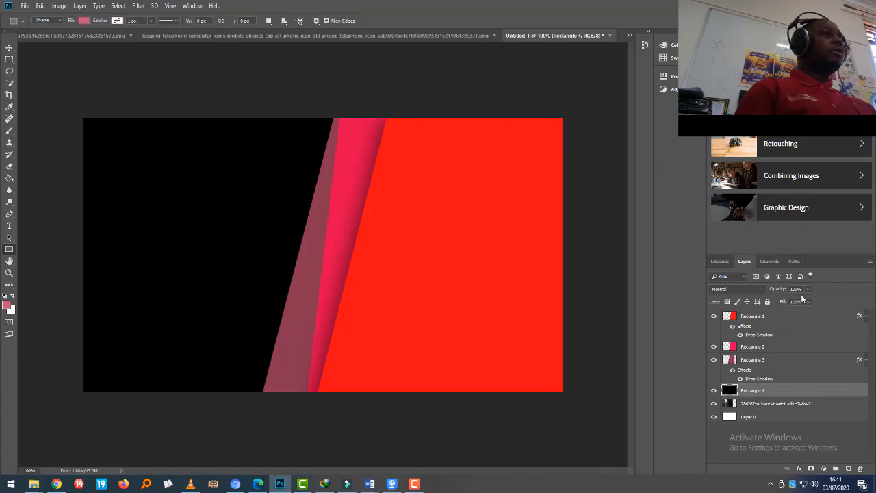
Try the Screen, Overlay, Soft Light and Lighten blend modes on the black rectangle's layer.
click(763, 289)
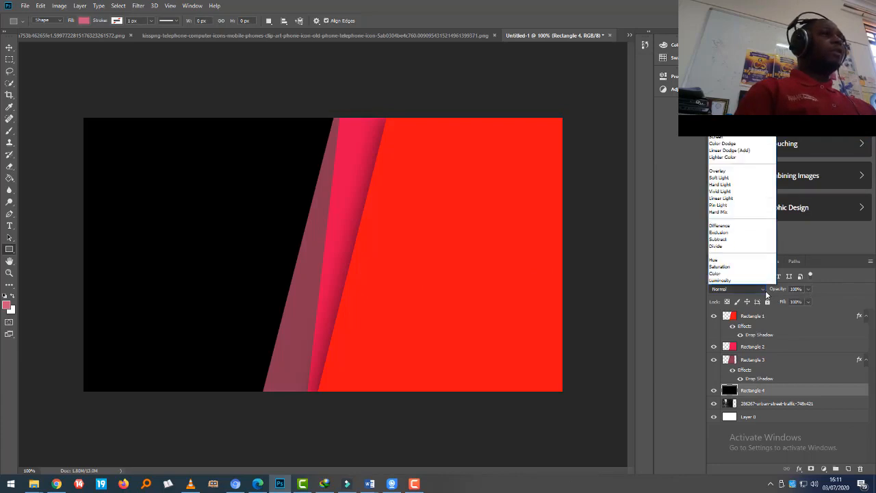
click(721, 137)
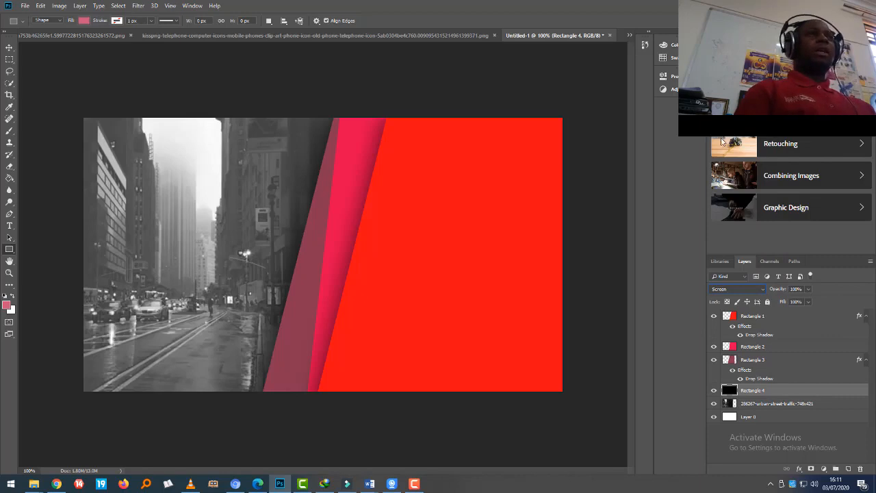
click(764, 289)
click(735, 172)
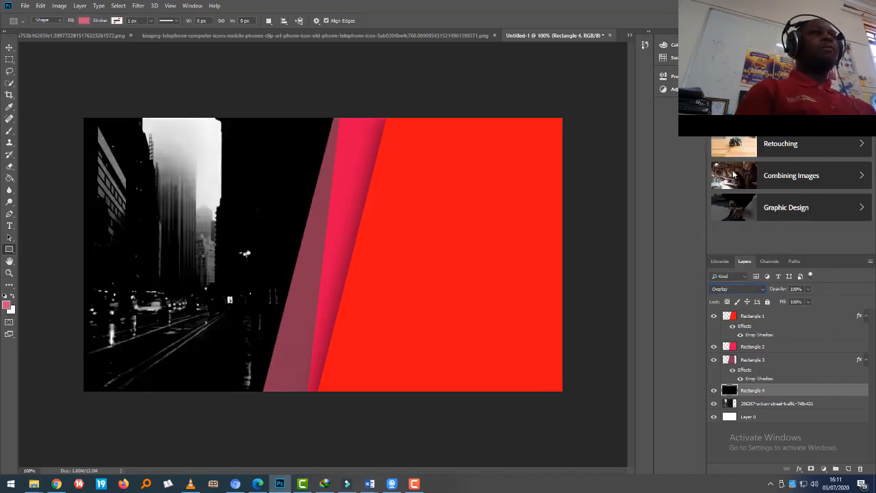
click(738, 289)
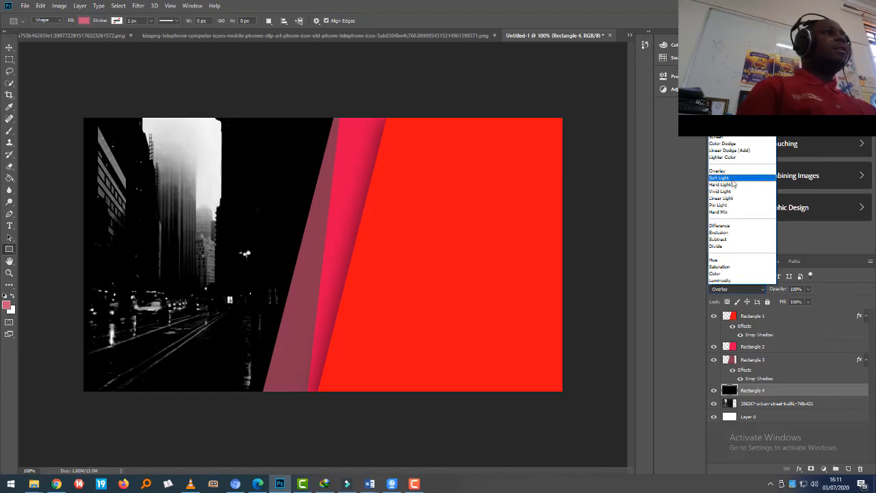
click(733, 181)
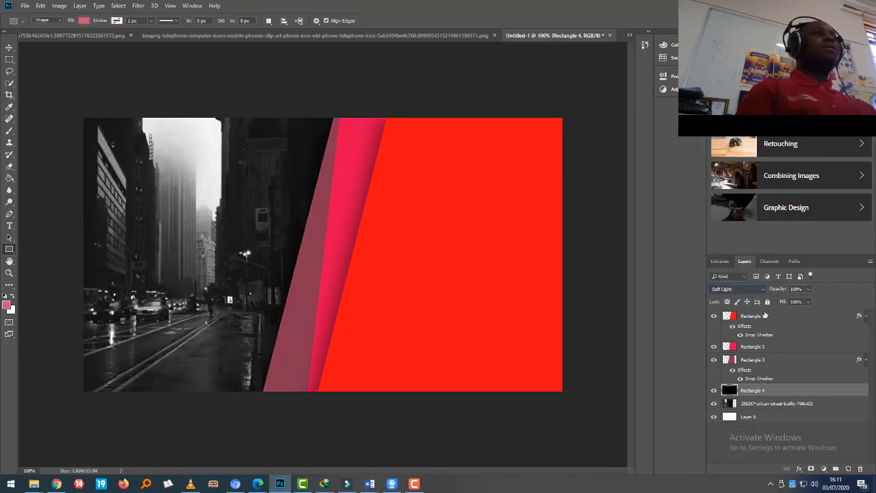
click(764, 289)
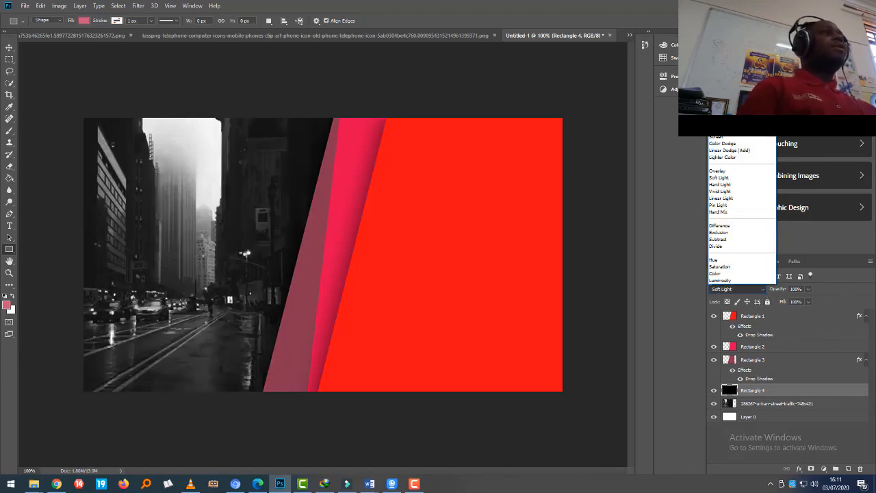
click(723, 130)
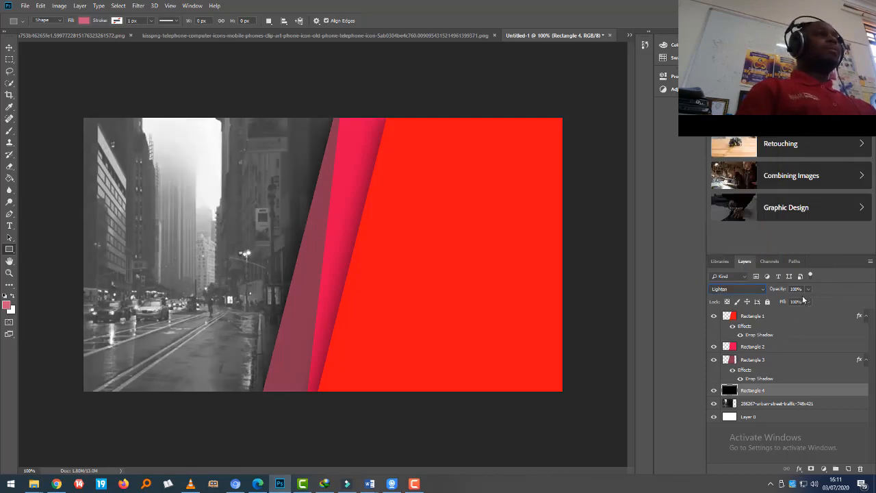
Set the black rectangle's blend mode to Multiply and lower its opacity to 30%.
click(759, 290)
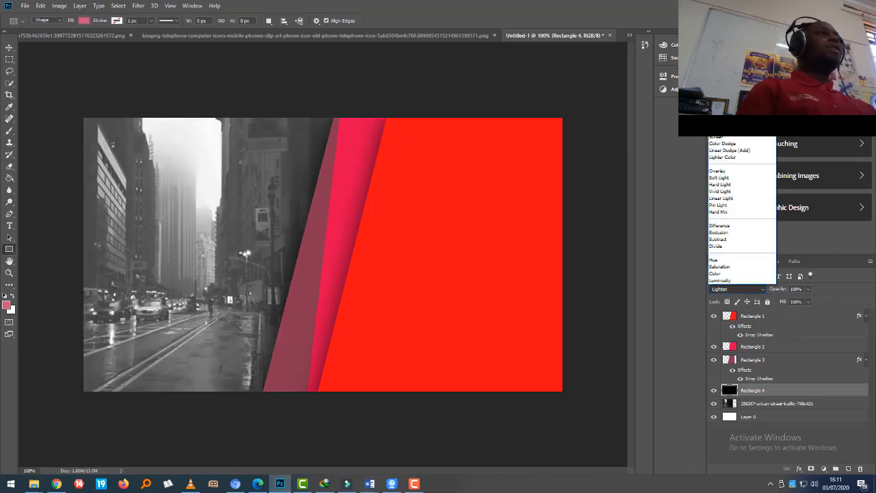
click(721, 95)
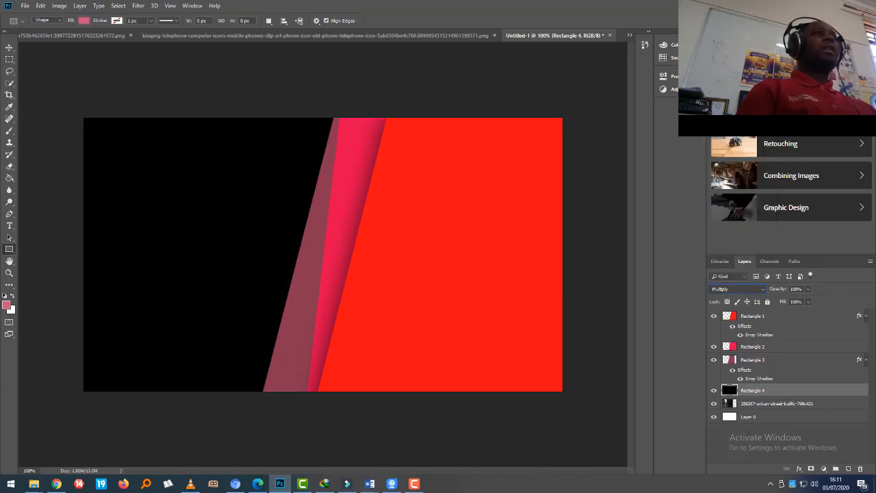
click(807, 291)
drag(794, 302, 786, 302)
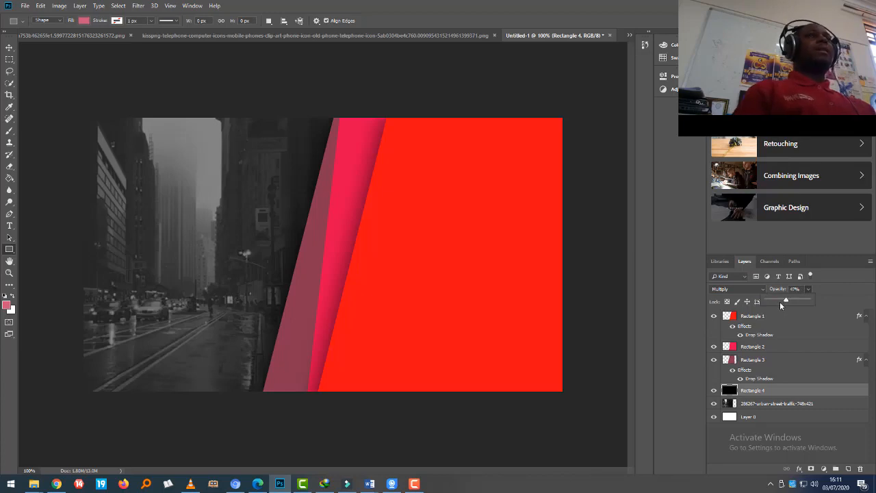
drag(781, 302, 779, 302)
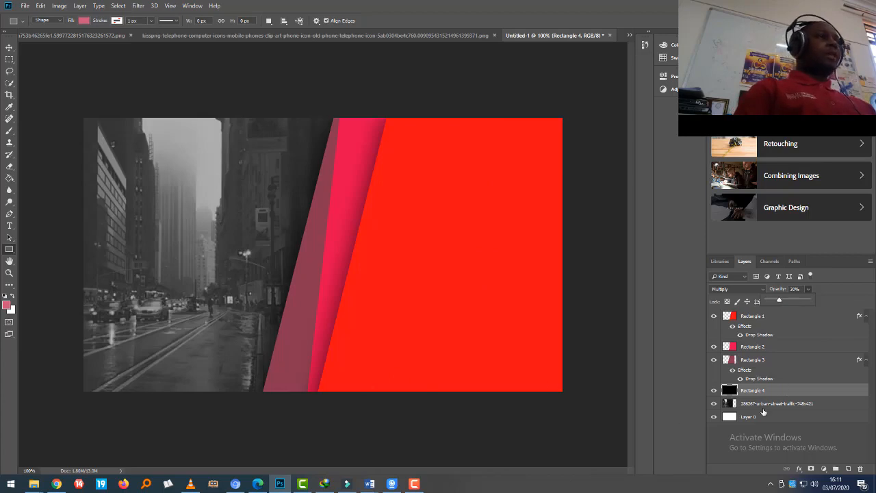
Copy the whole old-telephone icon from its PNG document and paste it into the Untitled-1 business card.
click(9, 47)
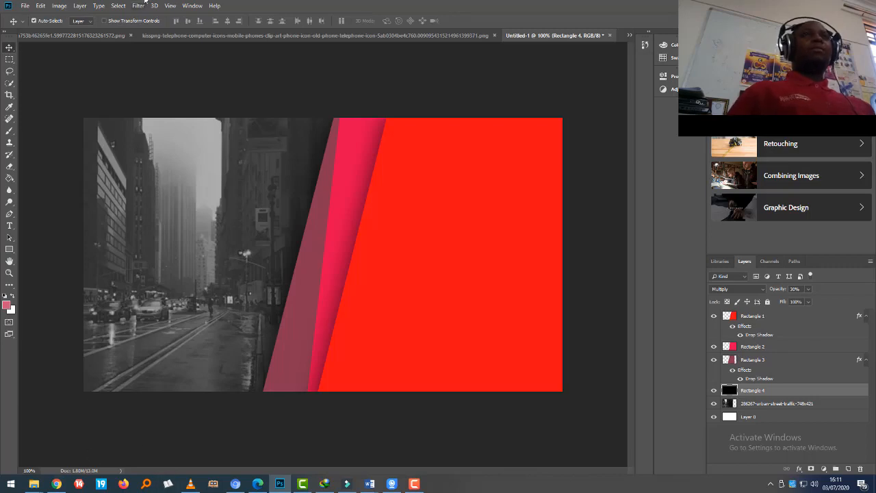
click(191, 35)
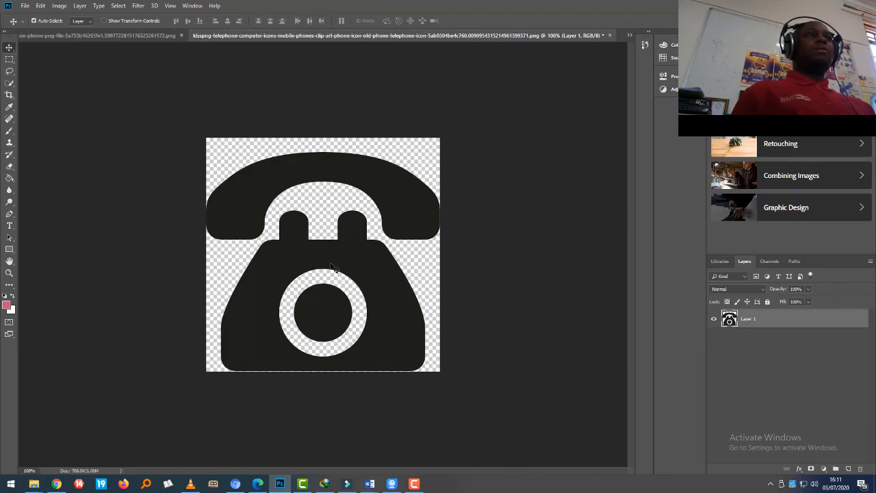
key(ctrl)
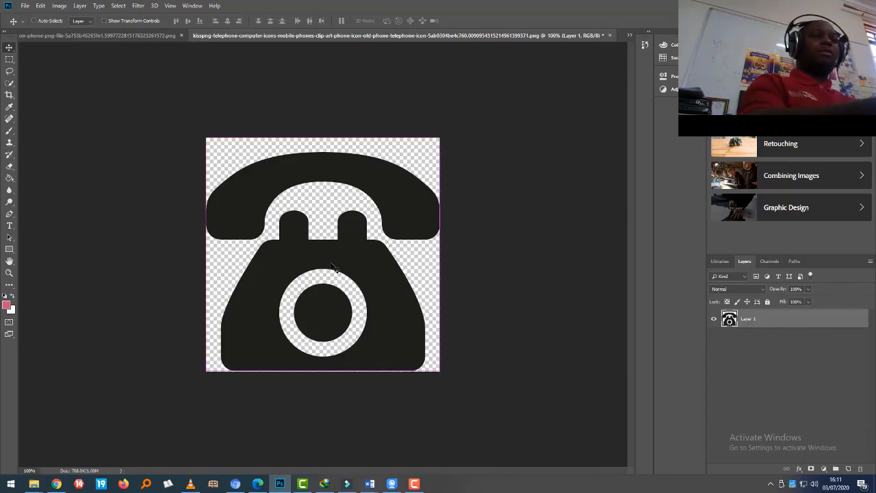
key(ctrl+a)
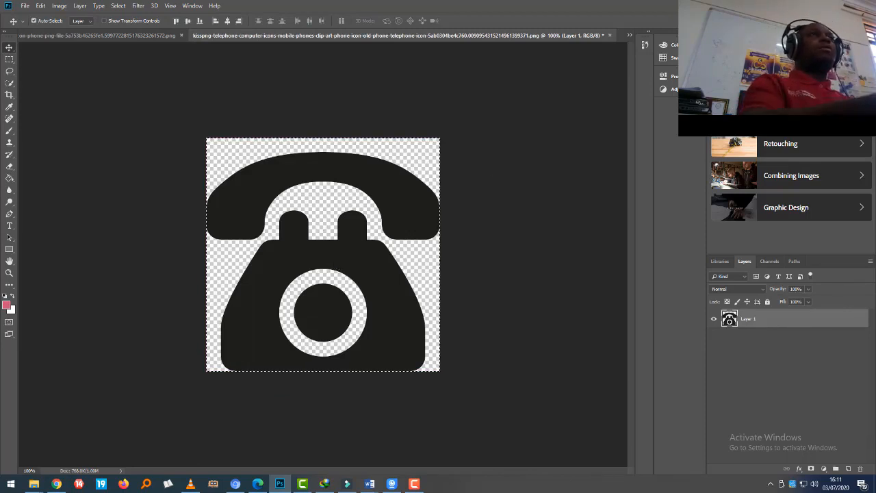
click(630, 35)
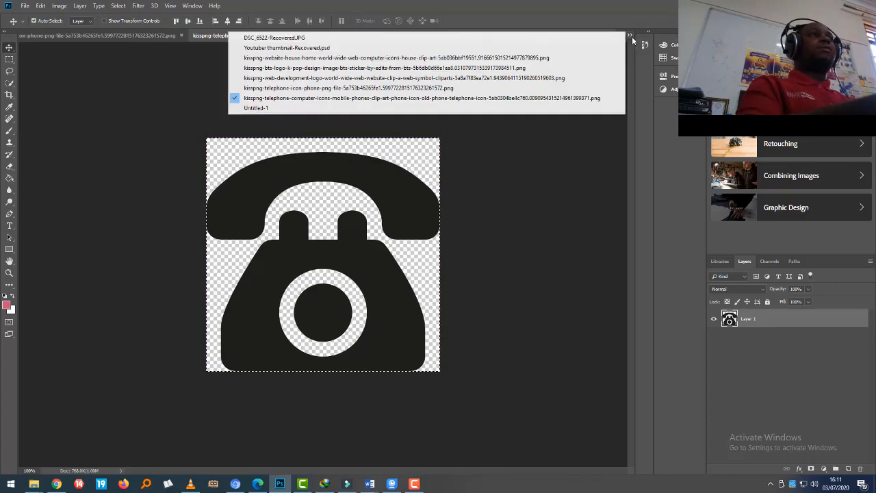
click(284, 112)
key(ctrl)
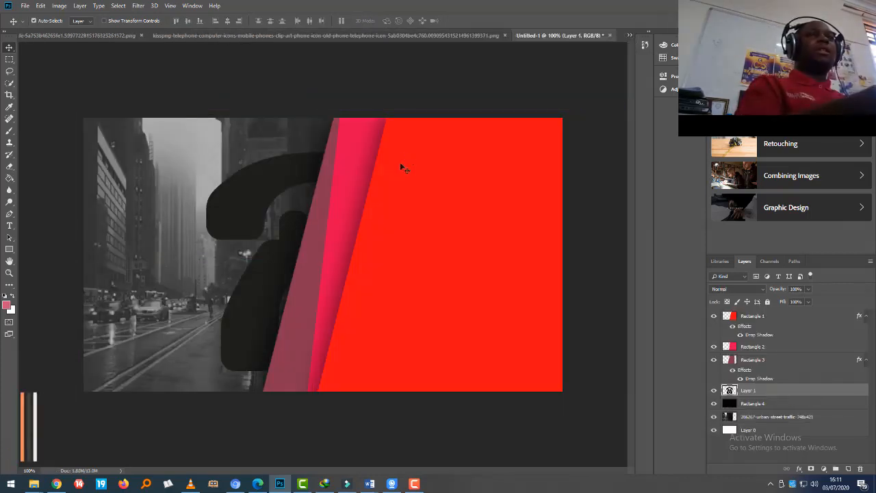
Scale the old-telephone icon down to about 7% and place it over the road in the photo's lower-left area.
drag(283, 192, 216, 195)
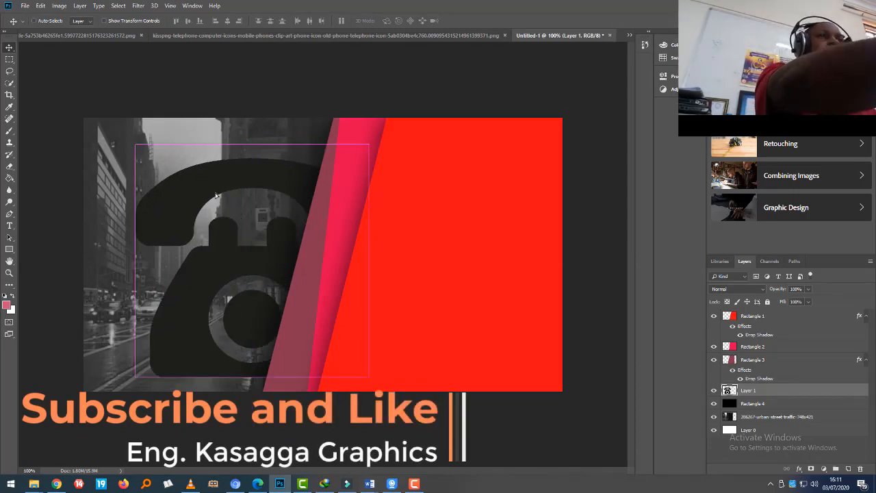
key(ctrl+t)
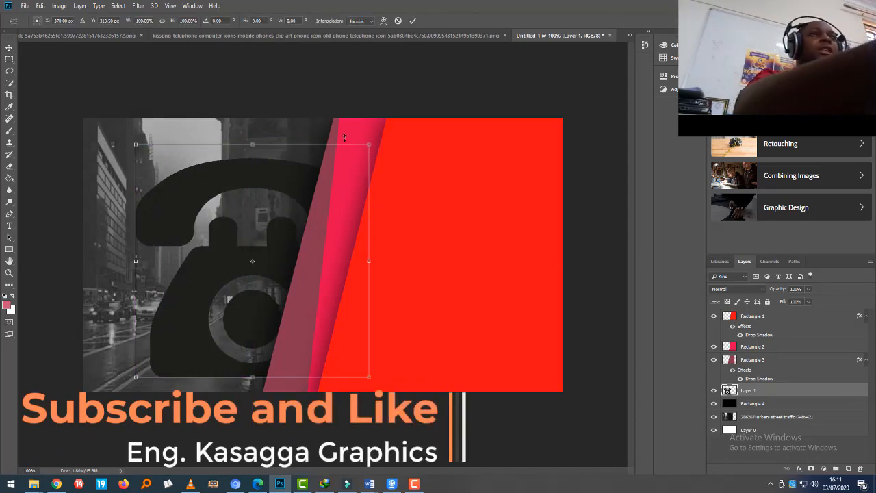
drag(369, 144, 120, 344)
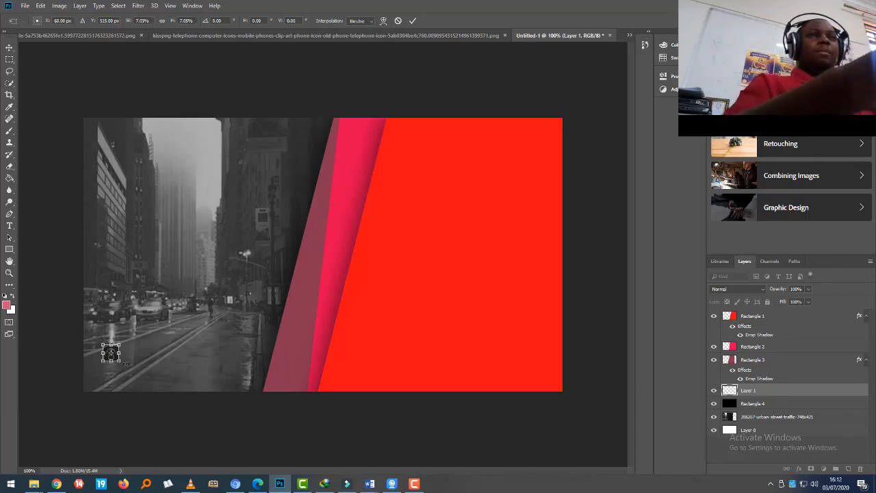
click(413, 20)
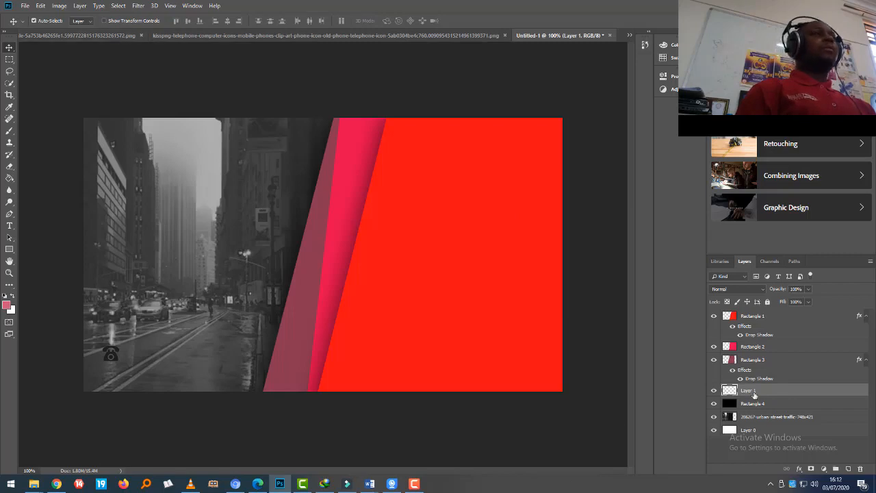
Copy the whole circled phone icon from its PNG document and paste it into the Untitled-1 business card.
click(103, 35)
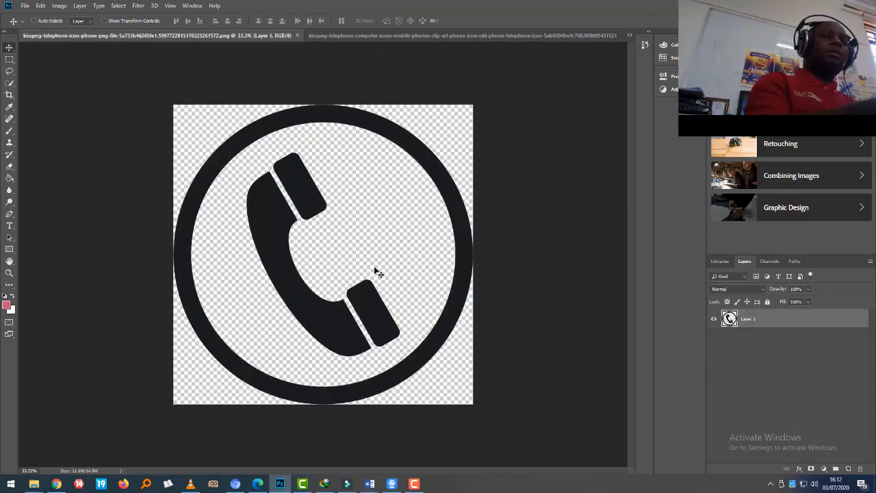
key(ctrl+a)
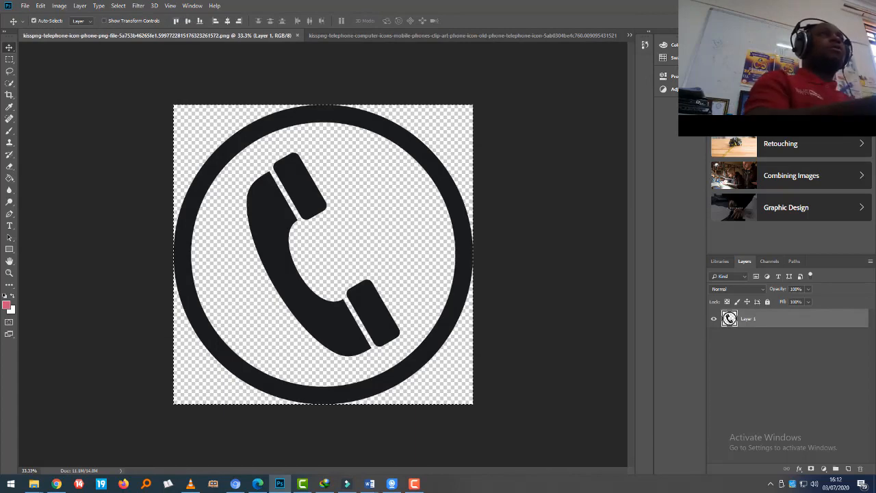
click(629, 35)
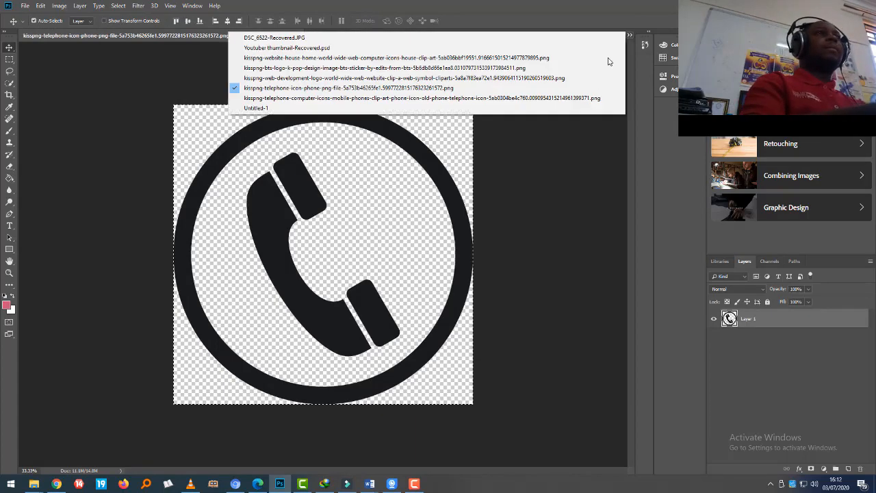
click(340, 108)
key(ctrl+v)
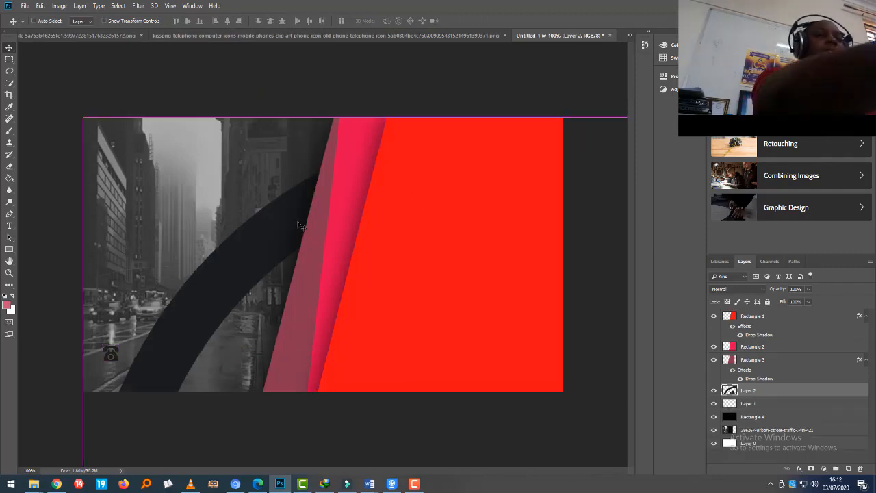
Scale the circled phone icon down to about 1.9% and place it just right of the old-telephone icon.
key(ctrl+t)
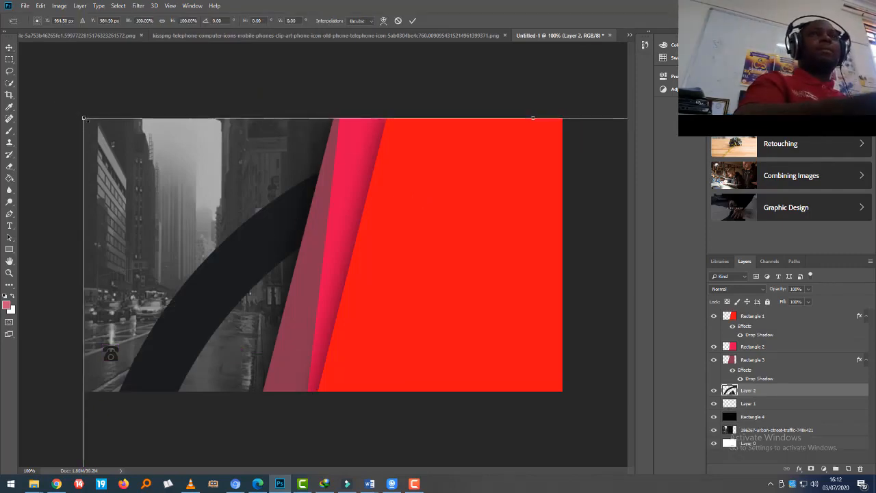
drag(152, 239, 343, 404)
drag(418, 433, 136, 223)
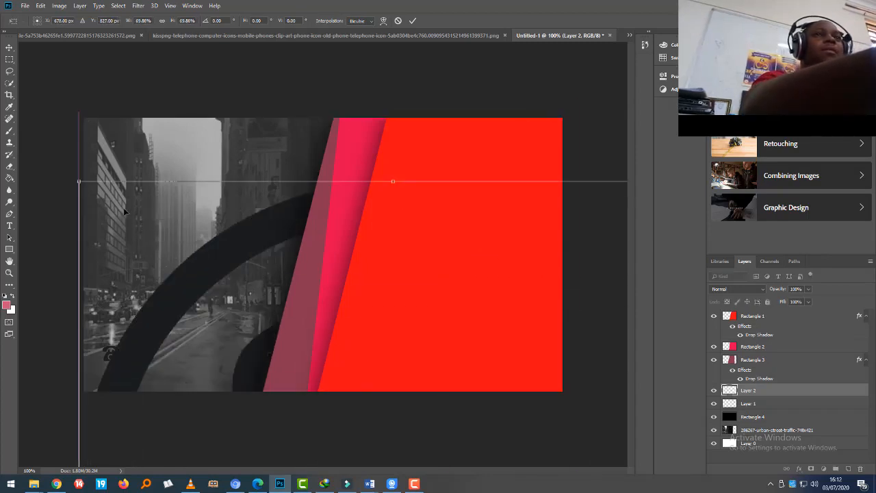
drag(79, 183, 392, 433)
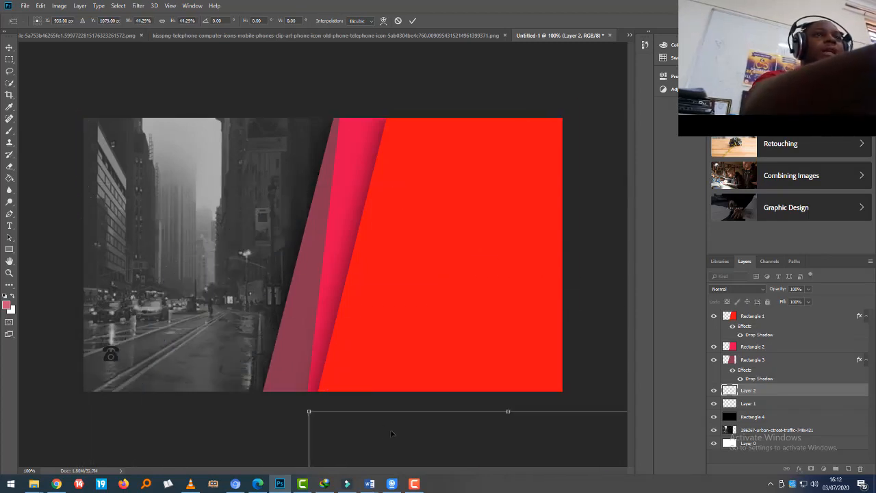
drag(170, 236, 220, 354)
drag(256, 384, 146, 264)
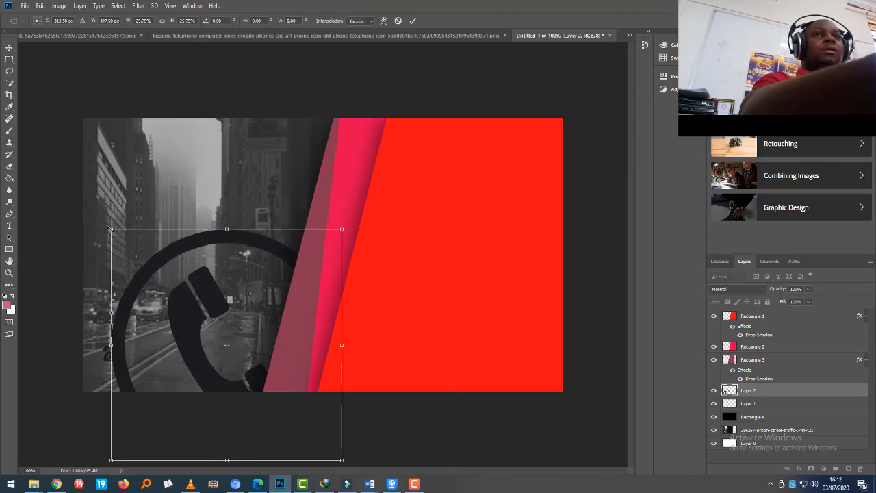
drag(111, 230, 211, 330)
drag(242, 359, 156, 284)
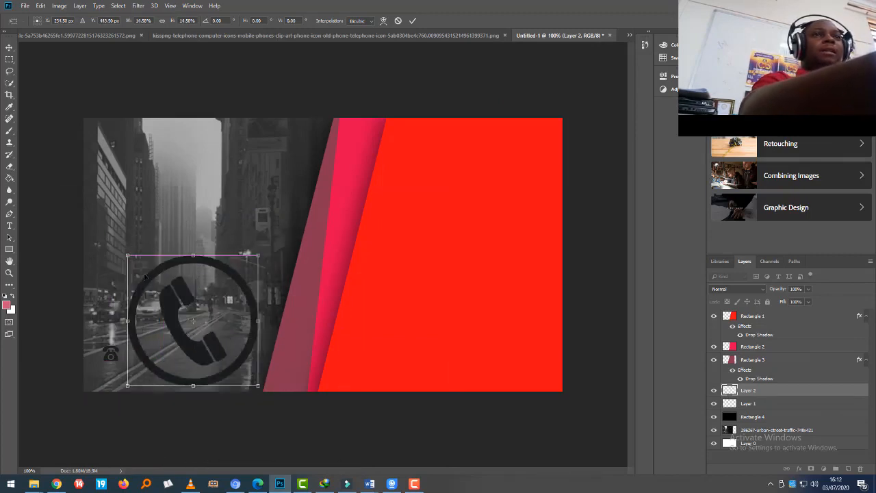
drag(124, 255, 144, 350)
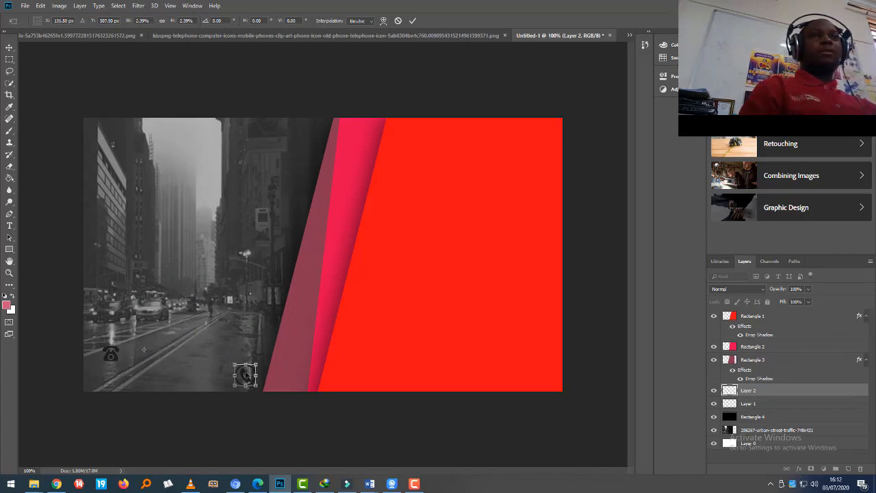
drag(245, 374, 145, 344)
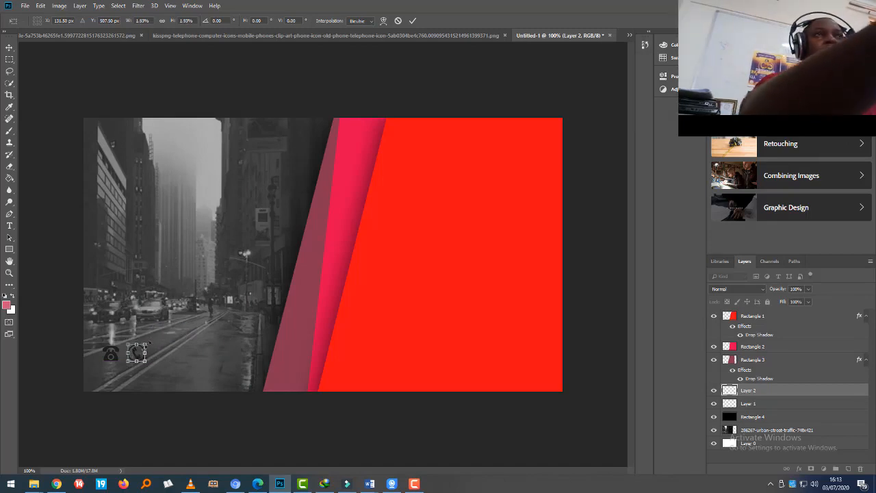
click(412, 21)
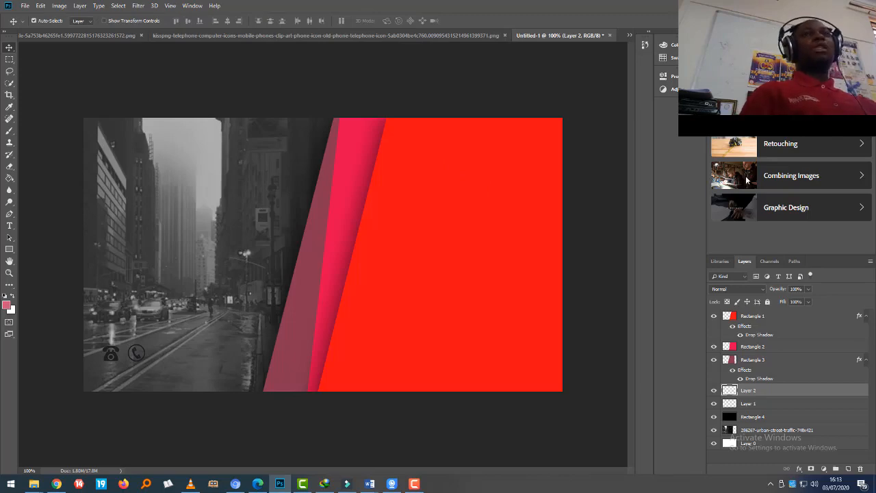
Copy the whole globe icon from the web-development-logo PNG document and paste it into the Untitled-1 business card.
click(87, 34)
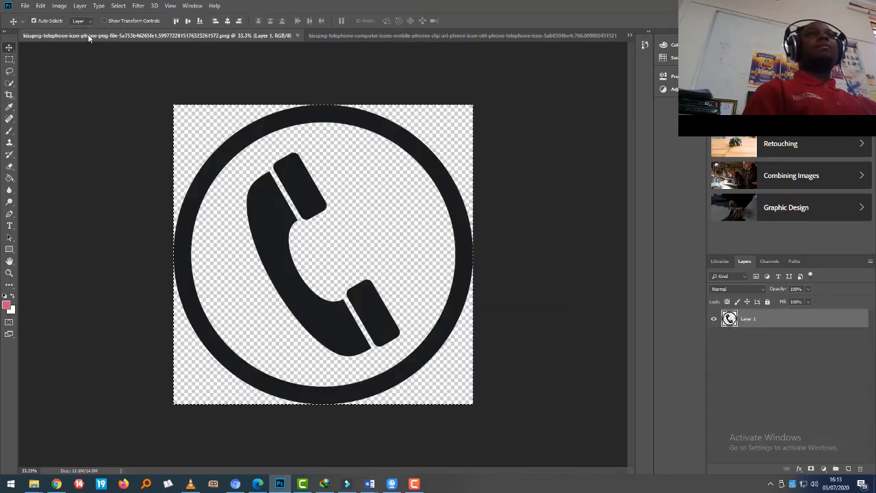
click(630, 35)
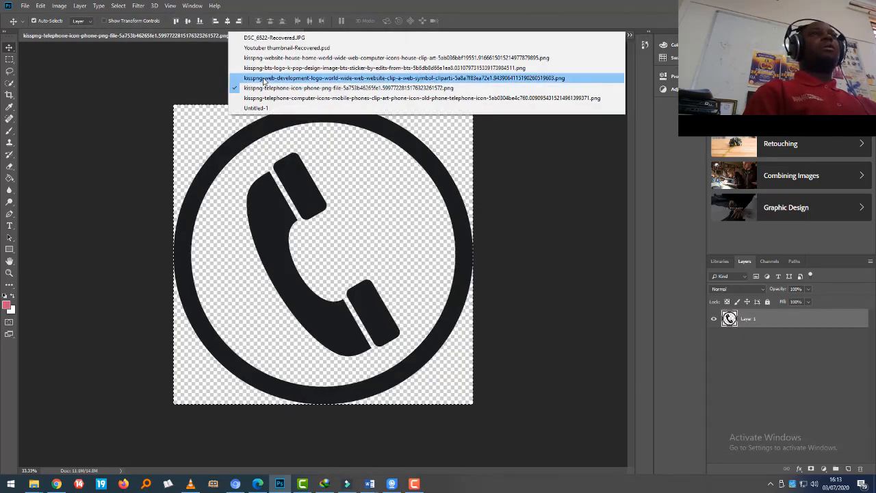
click(273, 77)
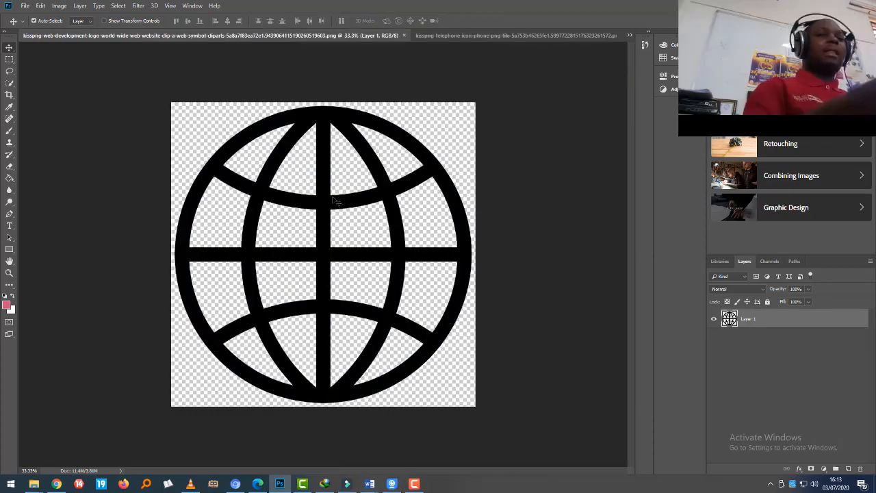
key(ctrl+a)
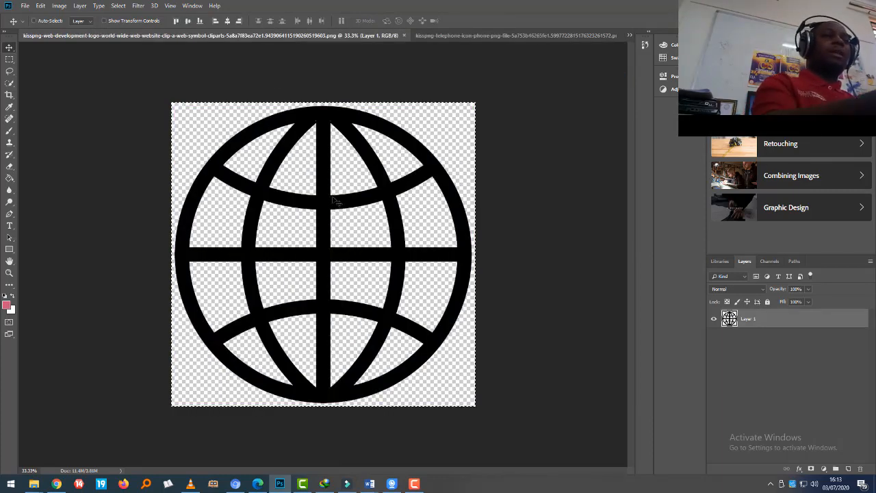
click(630, 36)
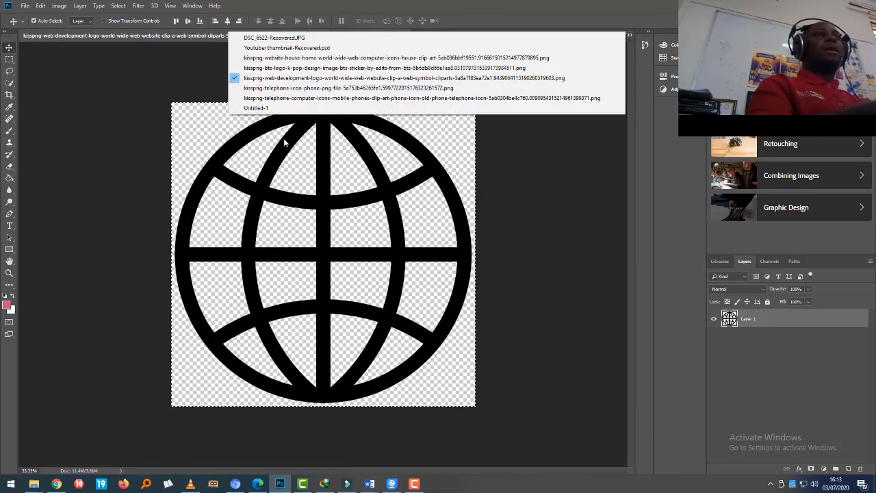
click(266, 112)
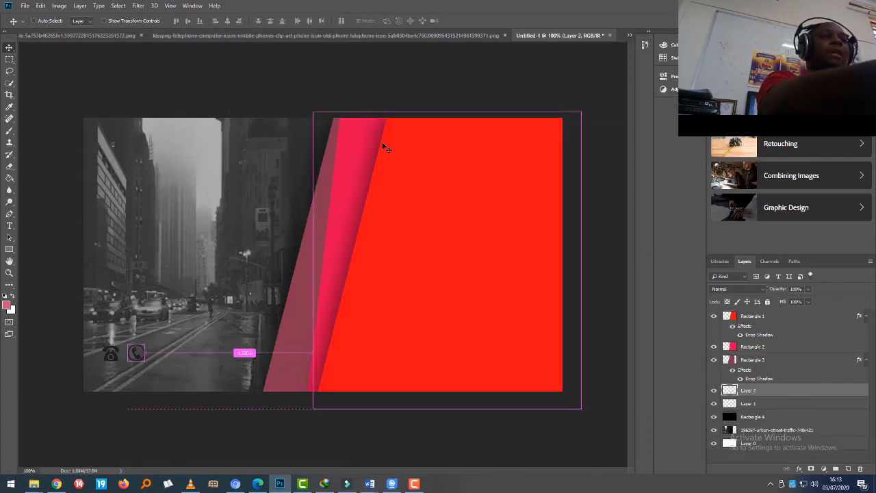
drag(384, 147, 383, 147)
Scale the globe icon down to about 2.2% and place it in line just right of the circled phone icon.
key(ctrl+t)
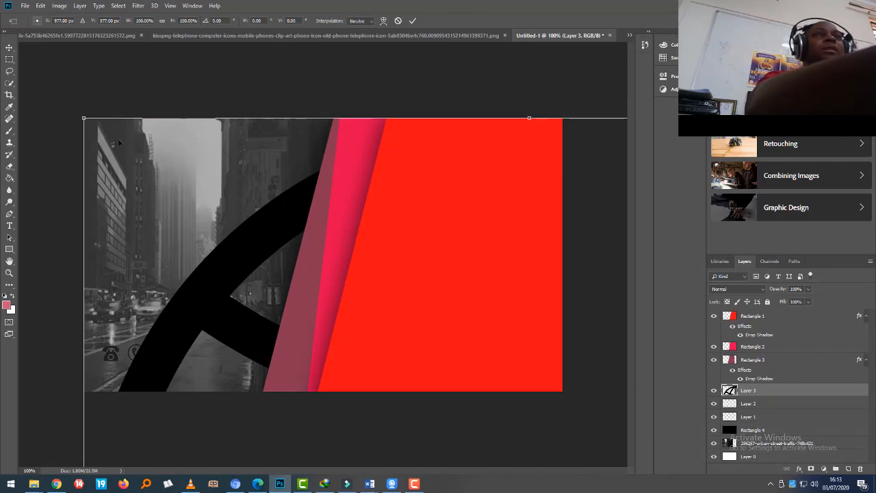
drag(83, 118, 351, 391)
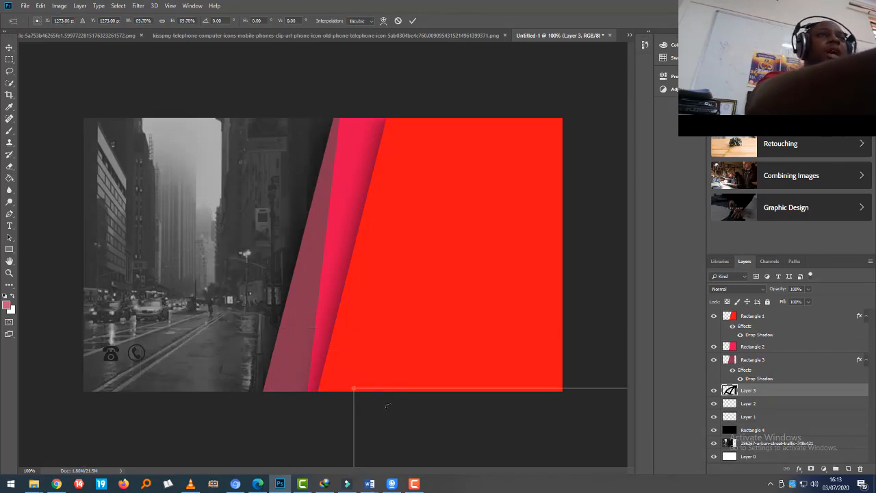
drag(424, 428, 102, 224)
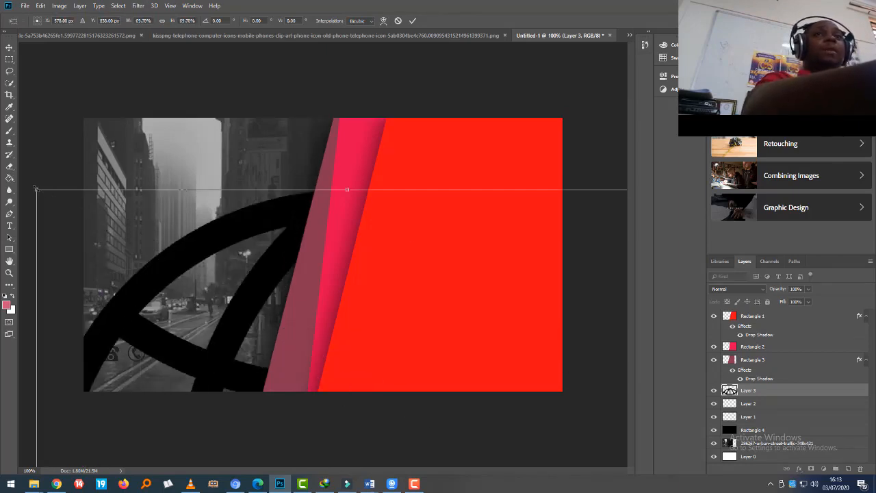
drag(38, 190, 303, 456)
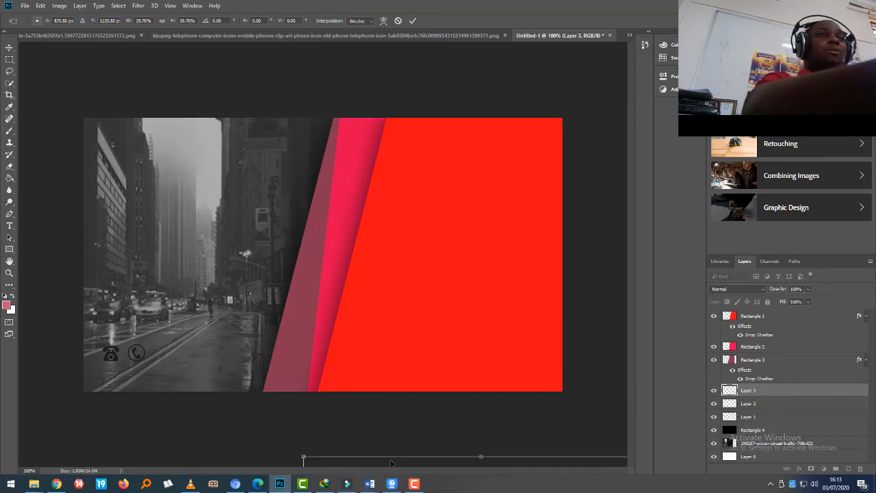
drag(391, 464, 215, 267)
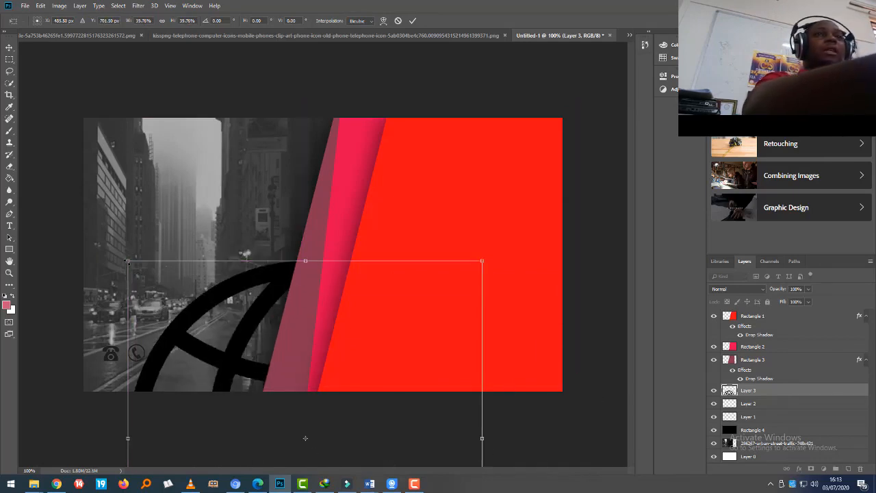
drag(127, 261, 262, 393)
drag(314, 423, 211, 351)
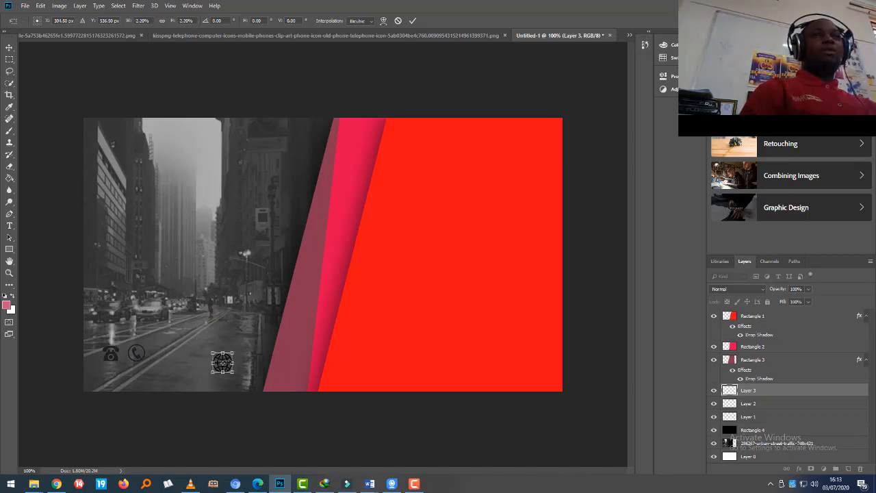
drag(221, 363, 164, 351)
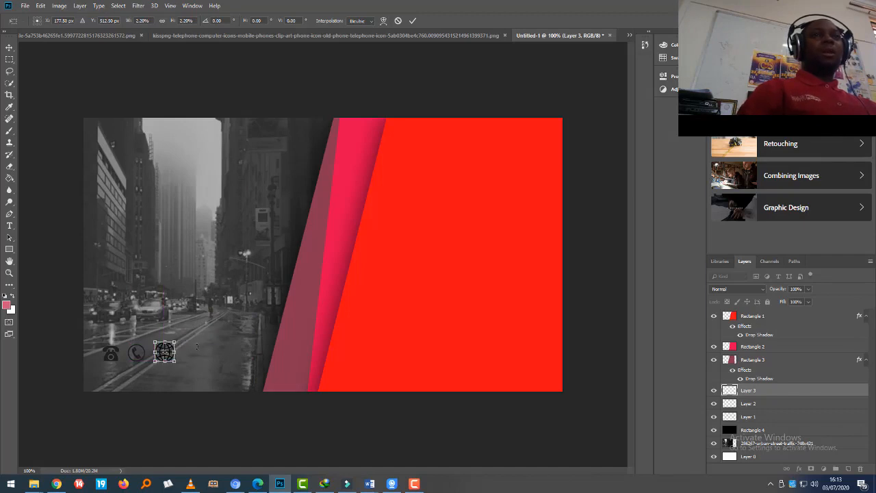
click(412, 21)
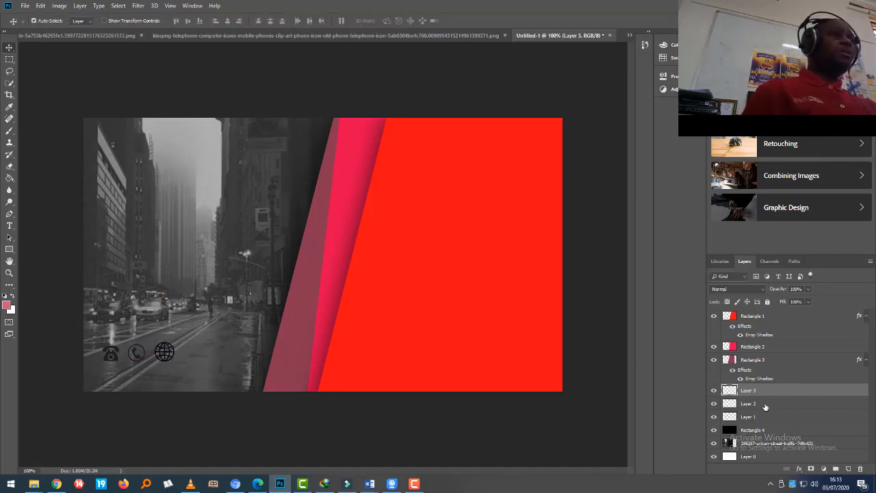
Give the globe icon's layer a Color Overlay in near-white with Normal blend mode at 100% opacity.
right_click(749, 389)
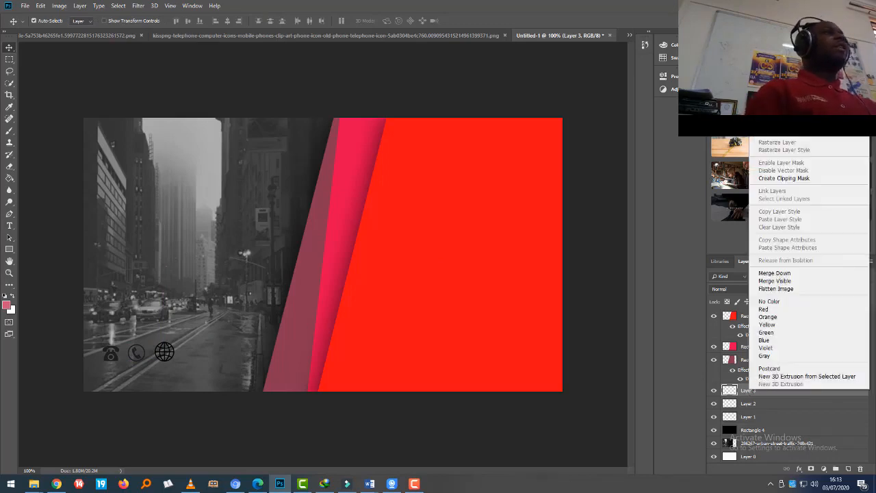
click(776, 21)
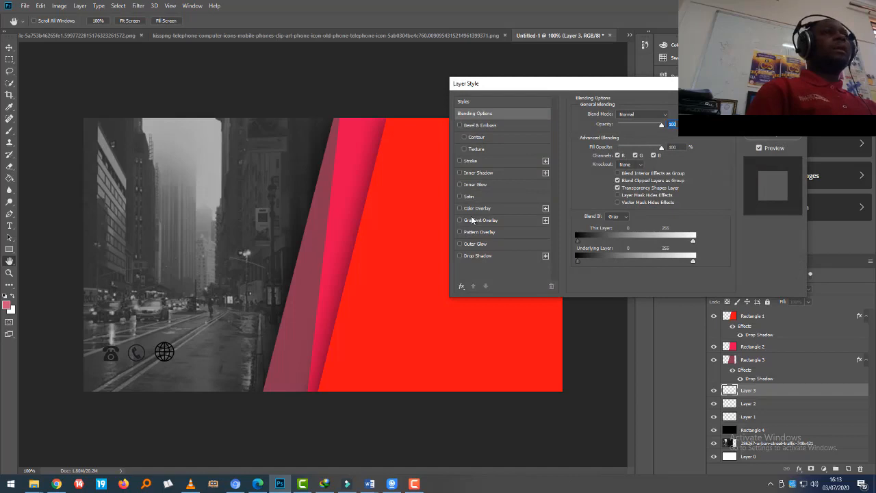
click(477, 208)
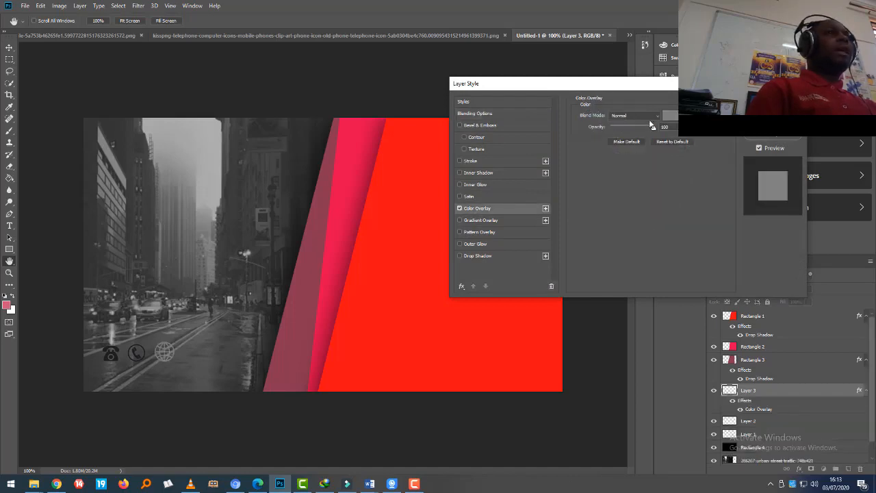
click(671, 116)
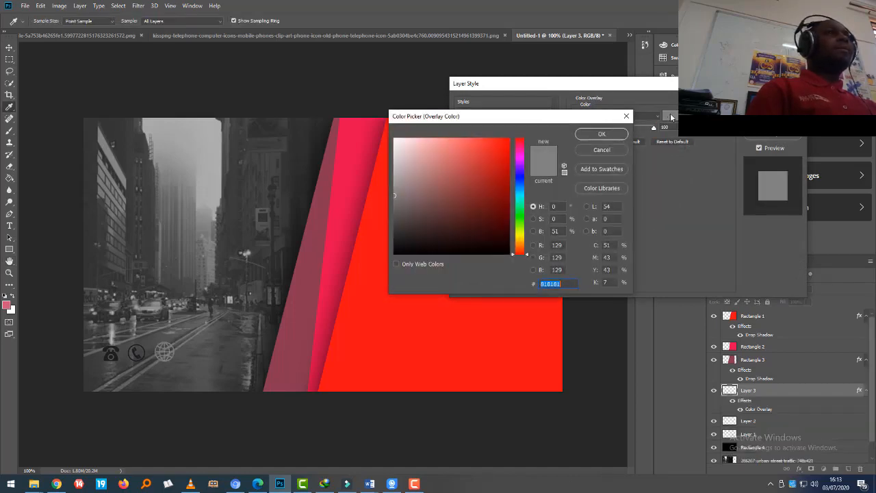
click(398, 144)
click(599, 135)
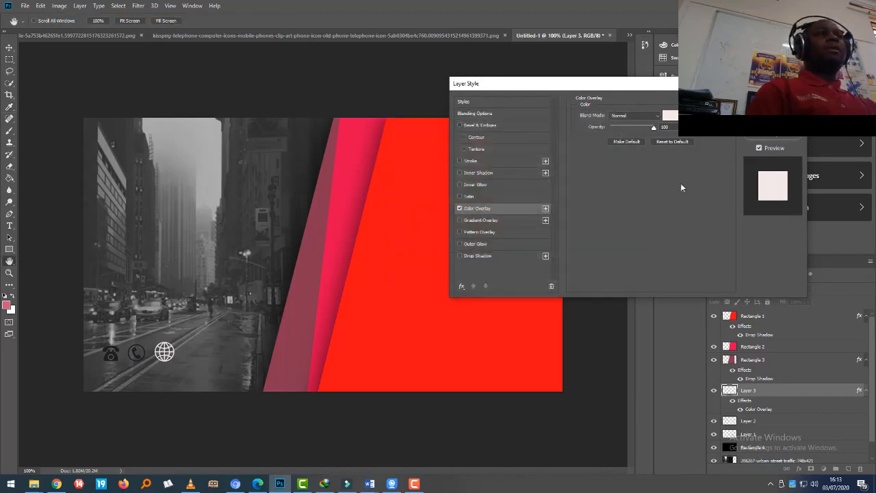
click(773, 102)
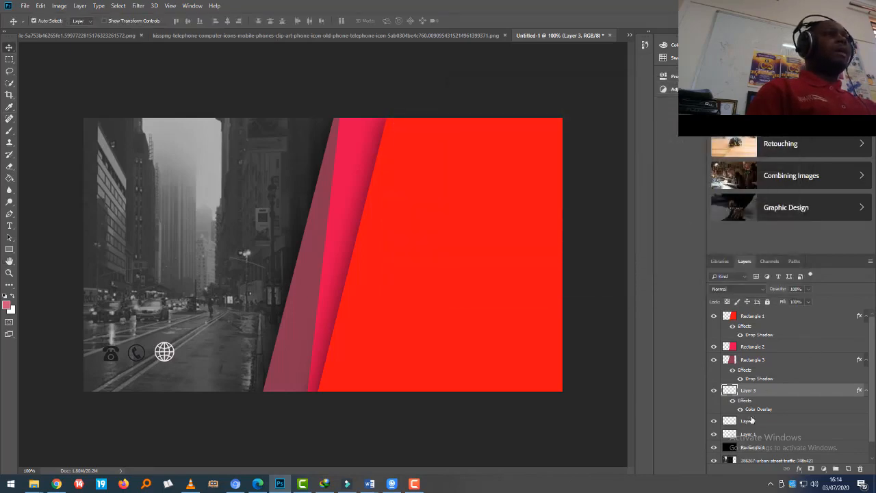
Give the circled phone icon's layer a near-white Color Overlay with Normal blend mode at 100% opacity.
click(753, 423)
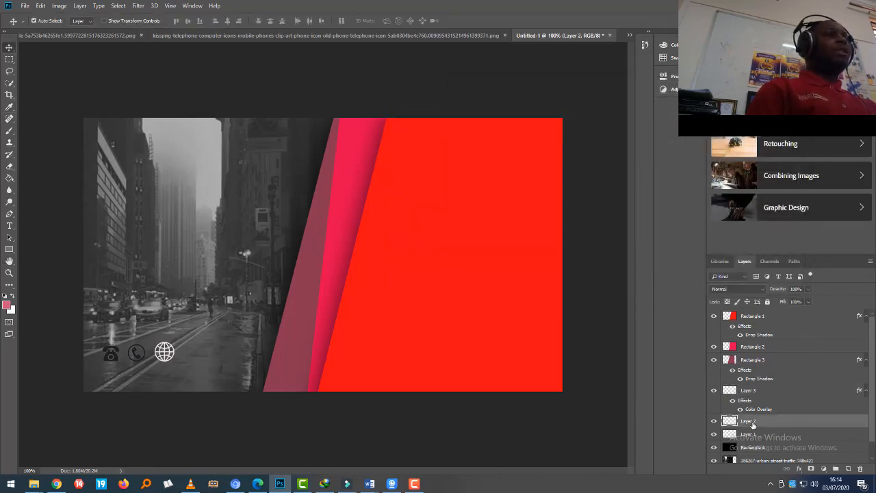
right_click(753, 425)
click(787, 48)
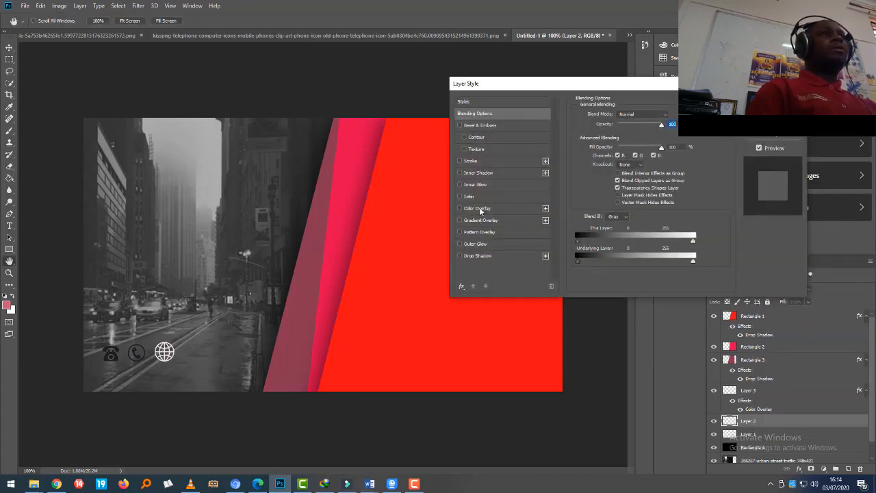
click(480, 209)
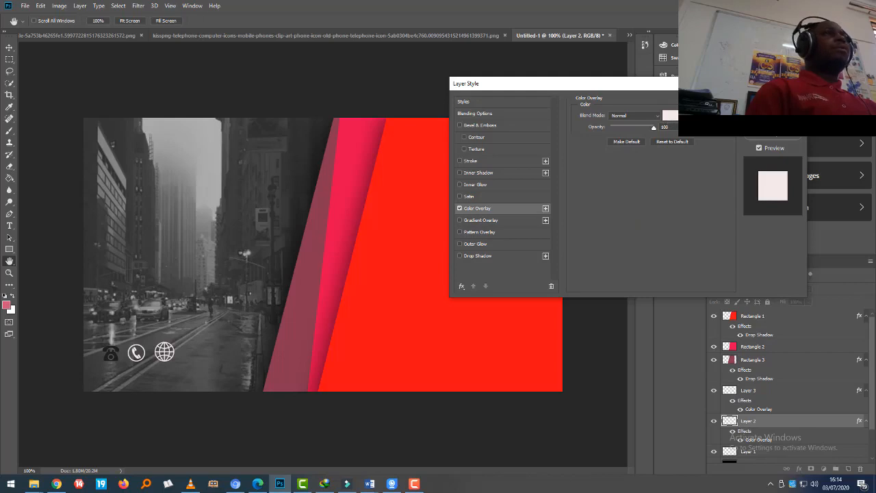
key(Return)
Apply a near-white Color Overlay to the old-telephone icon's layer, Layer 1.
scroll(781, 377, down, 1)
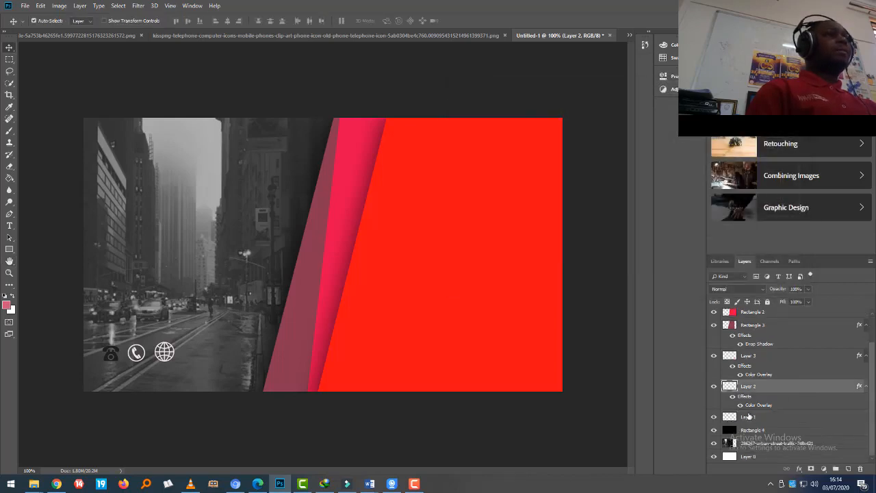
right_click(749, 416)
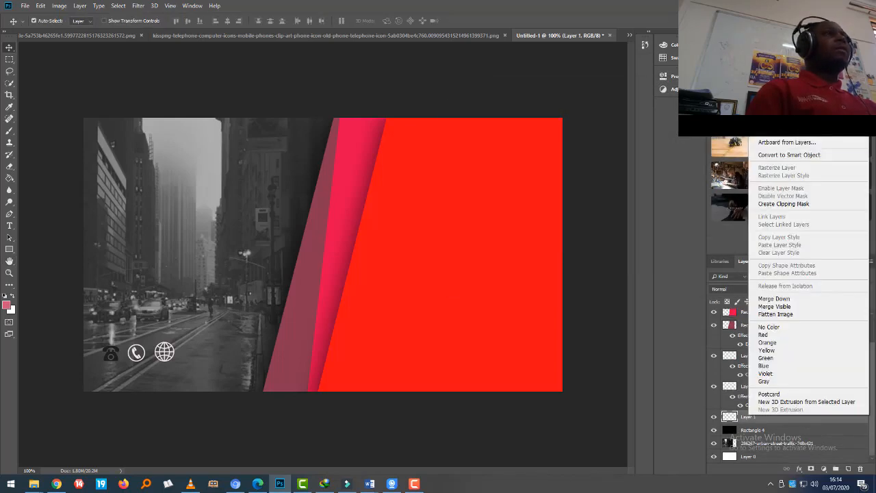
click(775, 48)
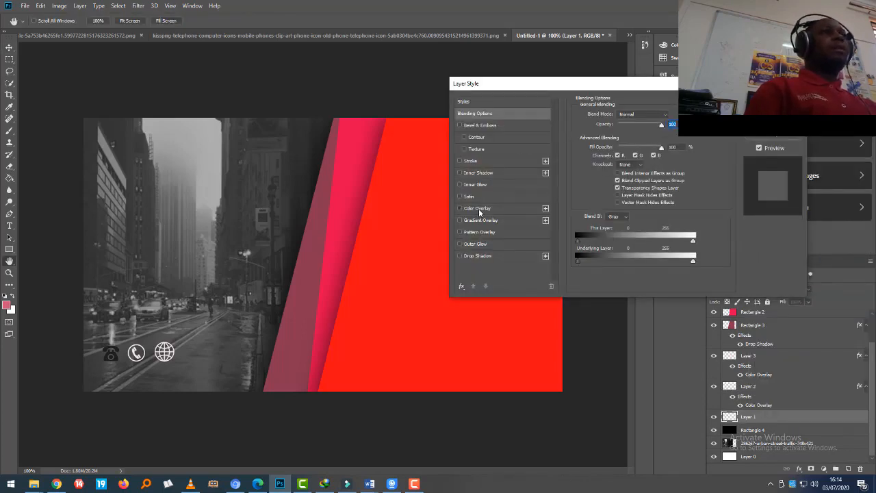
click(478, 208)
click(773, 102)
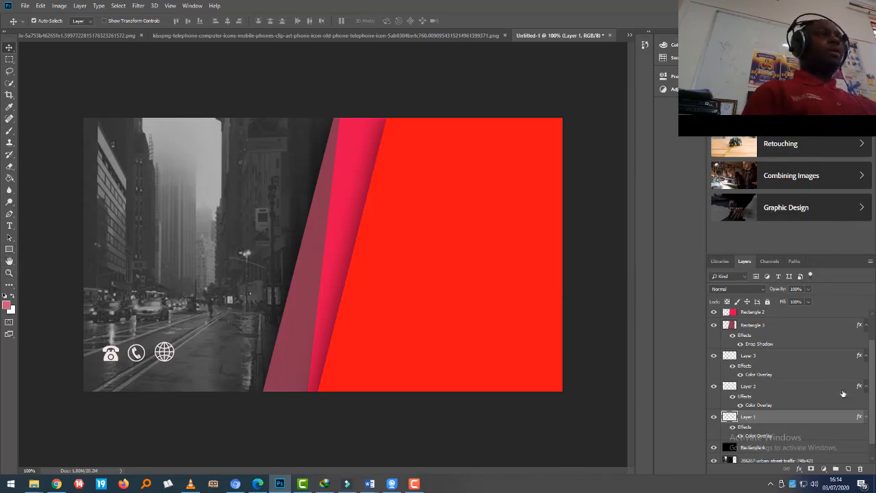
Draw a rounded rectangle about 666 × 94 px with 10 px corners across the card's middle, above the Rectangle 1 layer.
drag(872, 382, 870, 344)
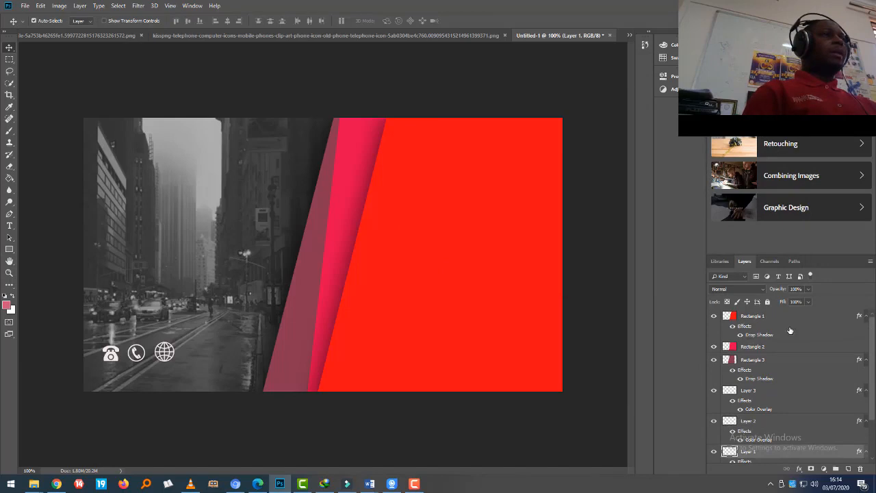
click(754, 316)
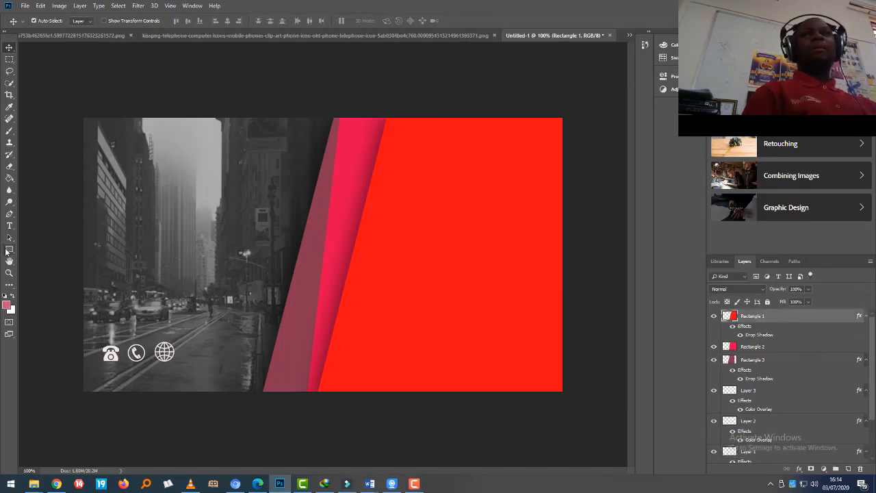
click(9, 249)
click(61, 258)
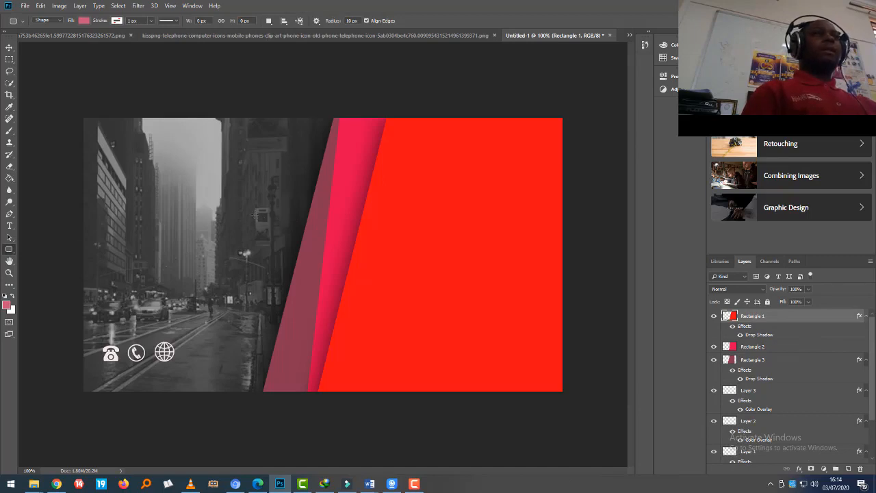
drag(255, 215, 559, 256)
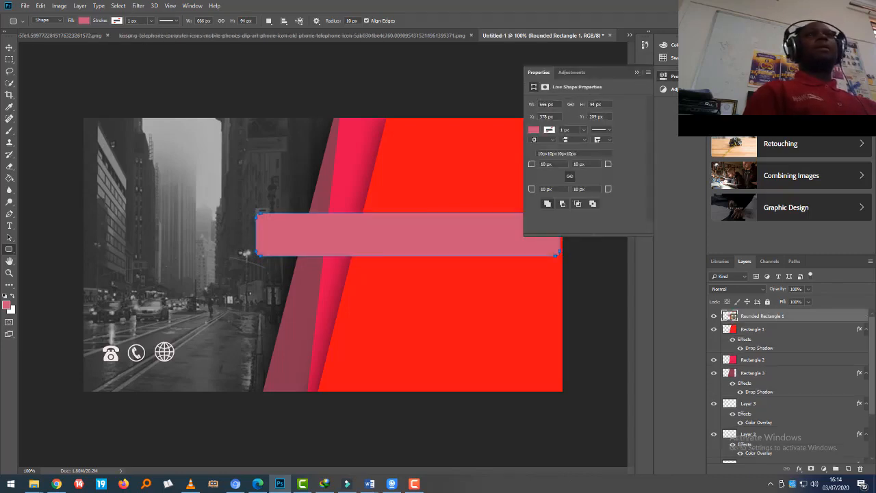
Fill the new rounded rectangle with black and close its shape properties.
click(85, 21)
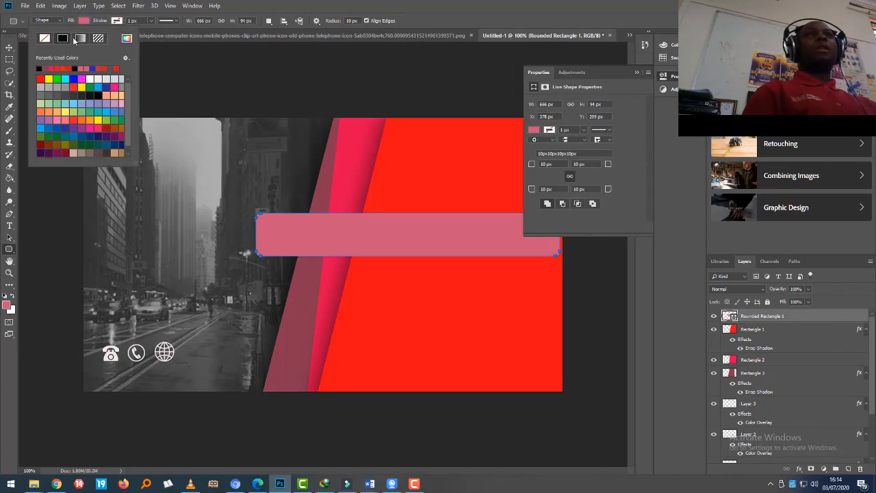
click(98, 95)
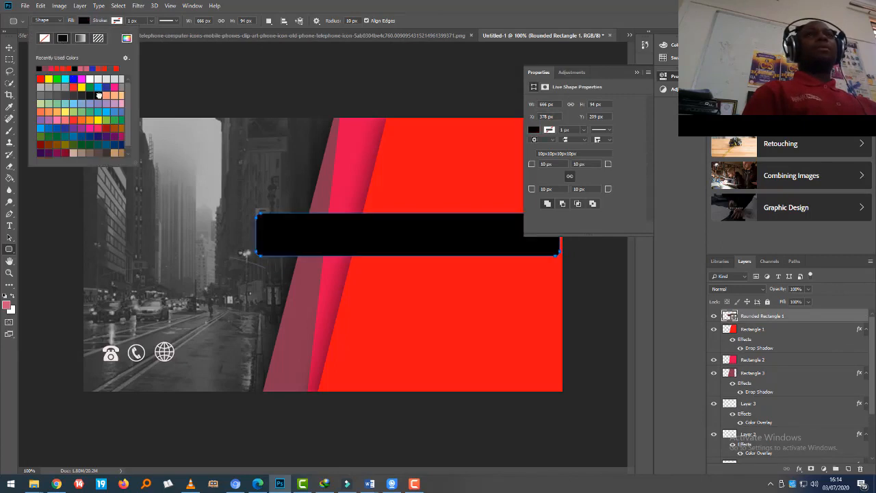
click(637, 73)
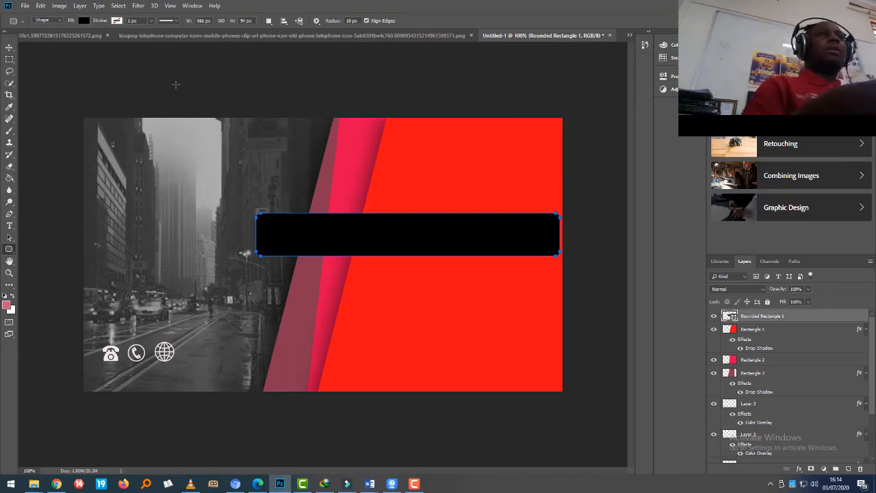
click(10, 48)
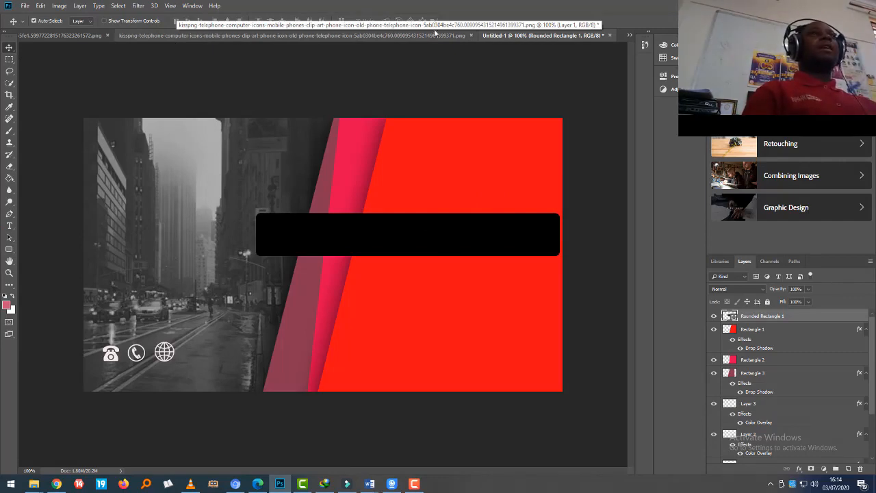
Look at the Youtuber thumbnail-Recovered.psd document and return to the Untitled-1 business card.
click(630, 35)
click(269, 48)
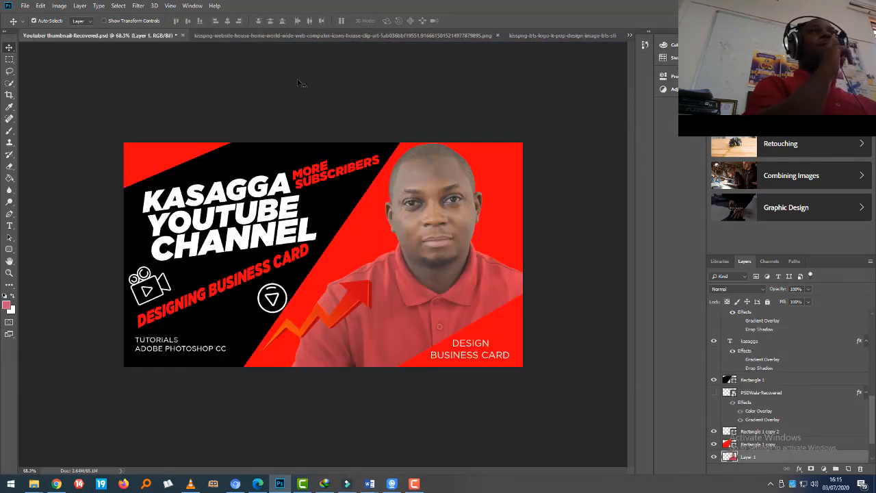
click(629, 37)
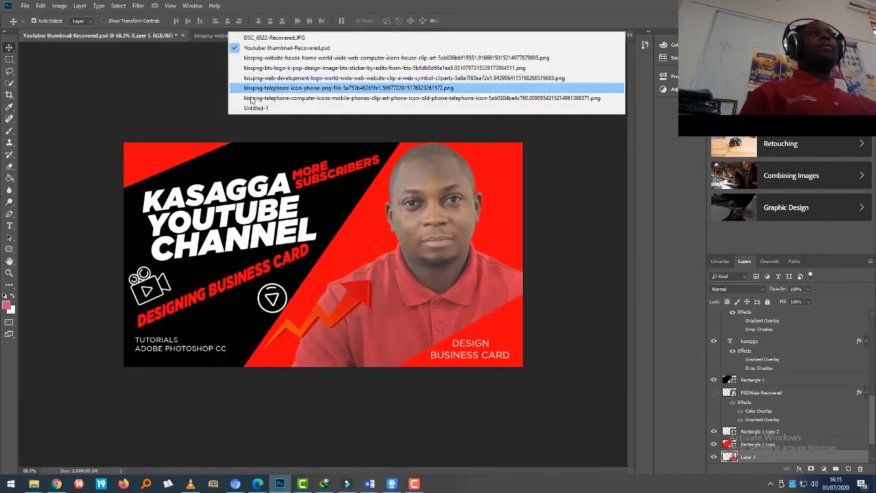
click(251, 109)
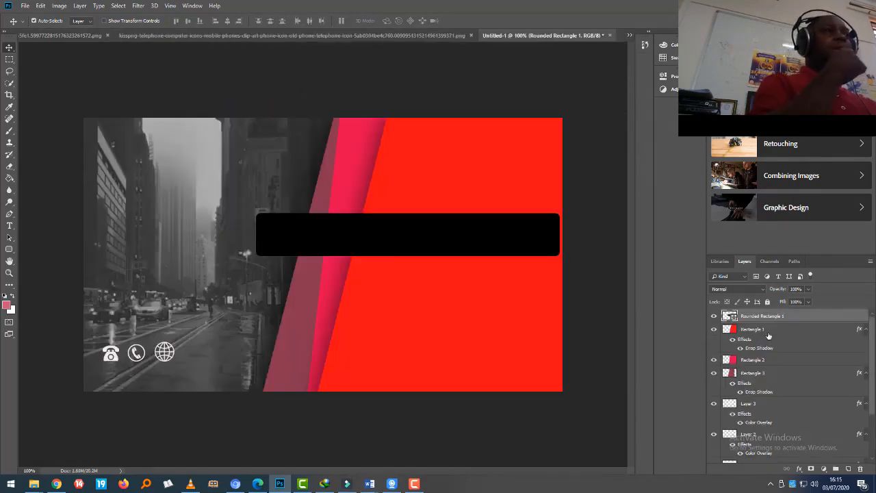
Try to add text inside the black rounded rectangle.
click(9, 226)
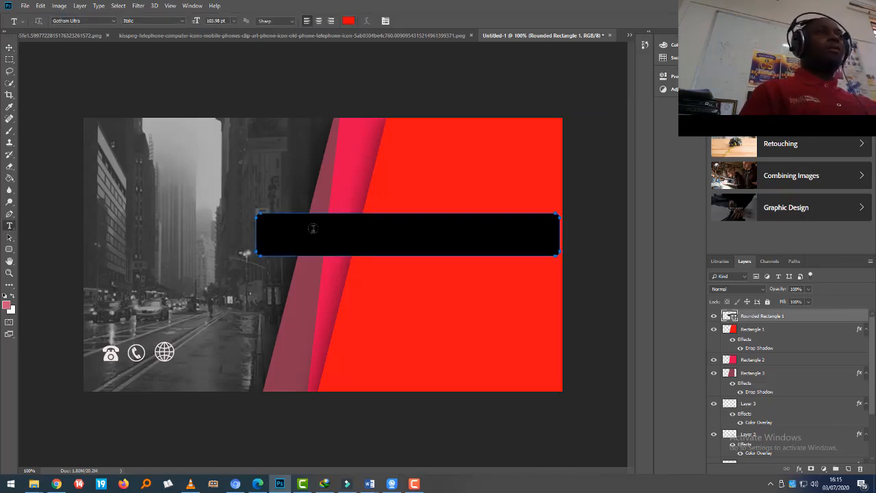
click(313, 228)
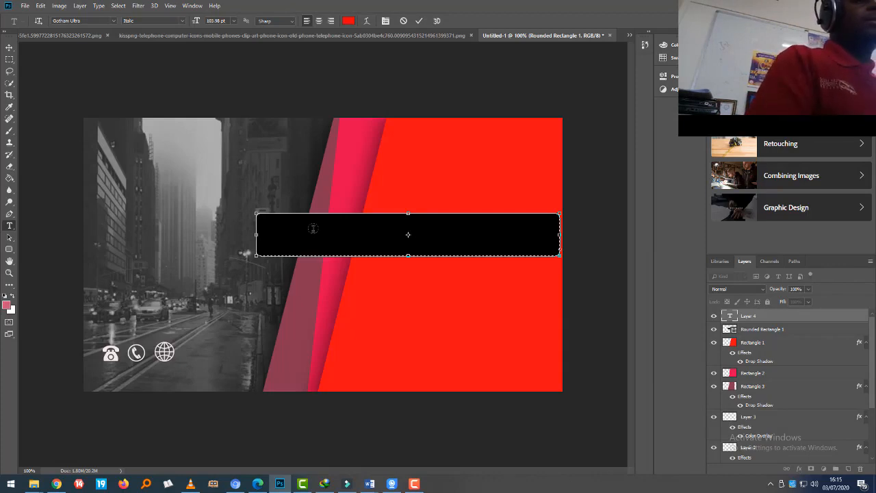
click(419, 21)
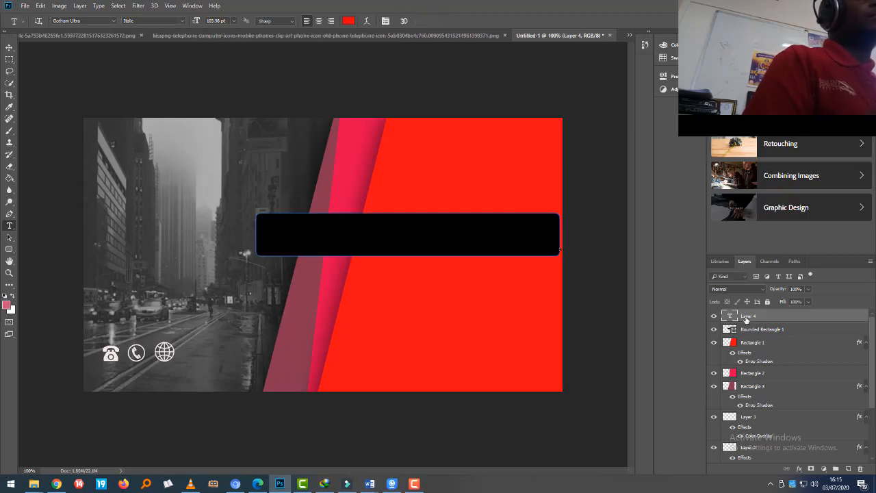
Move the black rounded rectangle right so it starts inside the red area and runs off the card's right edge.
click(9, 47)
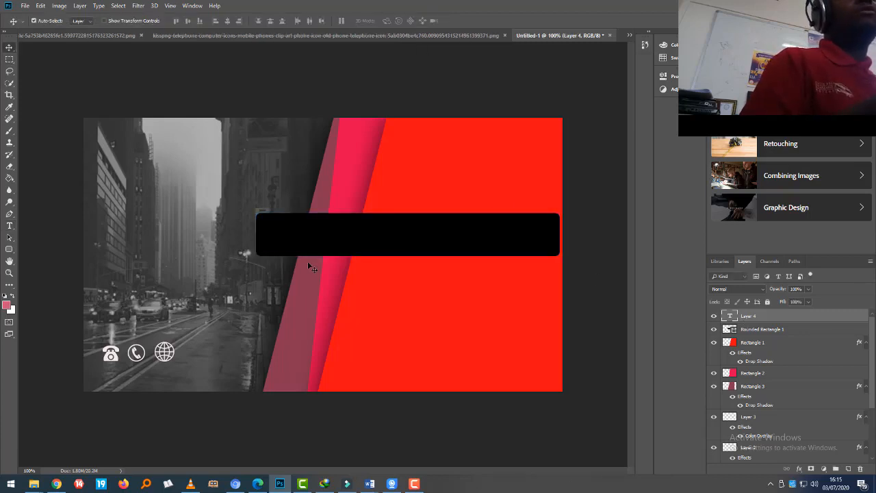
mouse_move(349, 237)
mouse_down()
mouse_move(384, 284)
mouse_move(348, 241)
mouse_up()
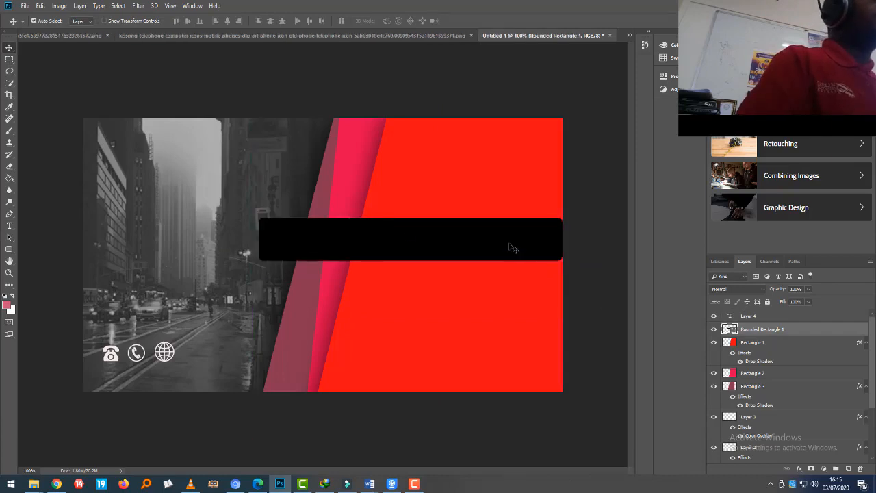
drag(512, 248, 536, 245)
drag(478, 243, 537, 243)
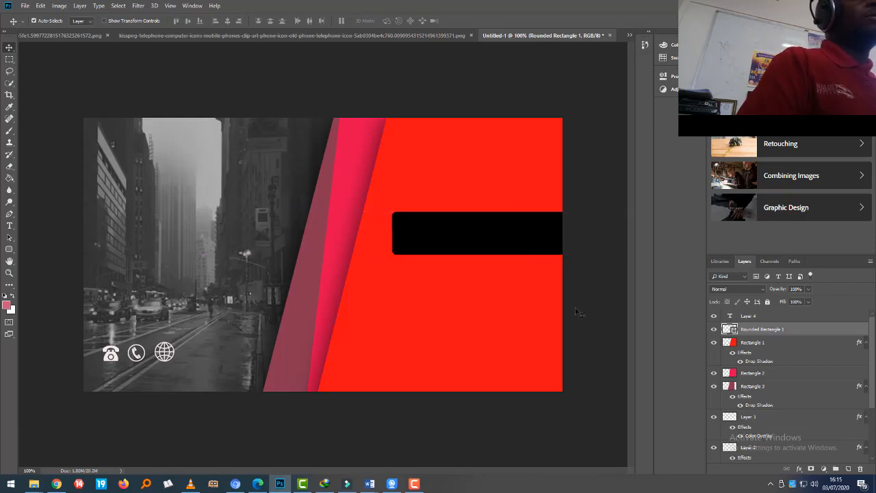
click(578, 308)
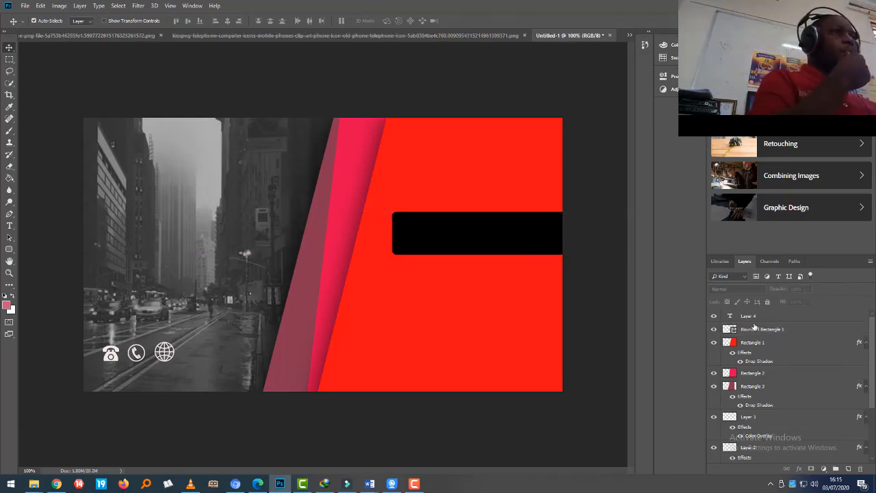
Check the text layer above the black rounded rectangle and delete it.
click(751, 317)
double_click(730, 316)
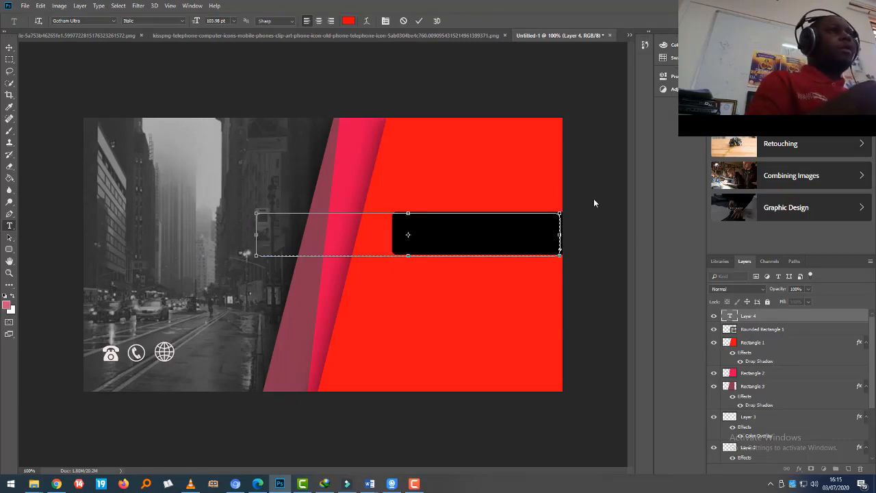
click(420, 21)
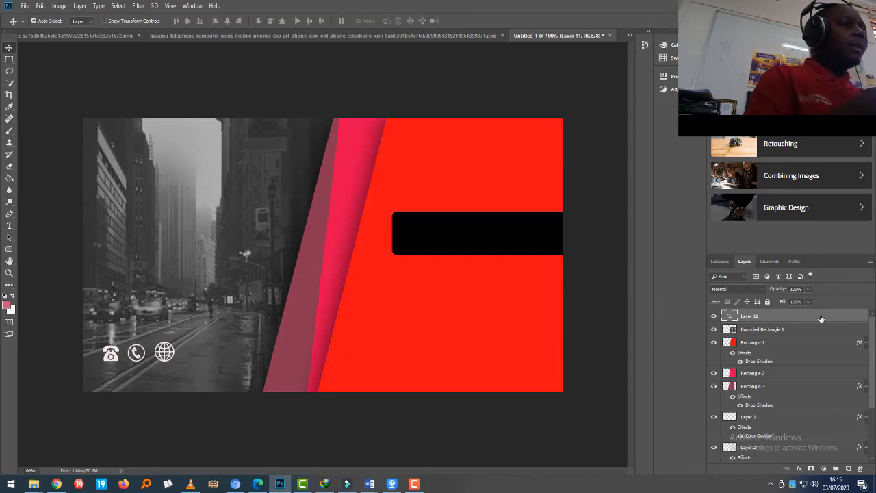
key(Delete)
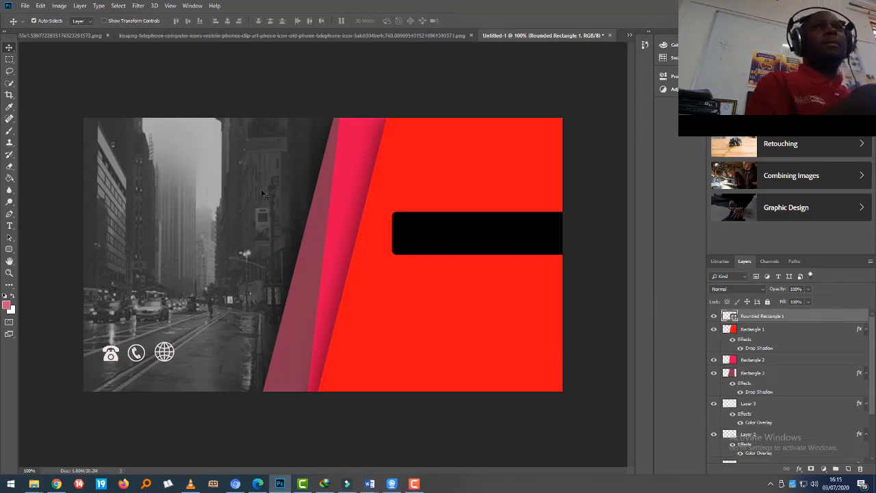
Create a text box in the lower part of the red area and set its text color to near-white.
click(9, 225)
drag(374, 324, 504, 344)
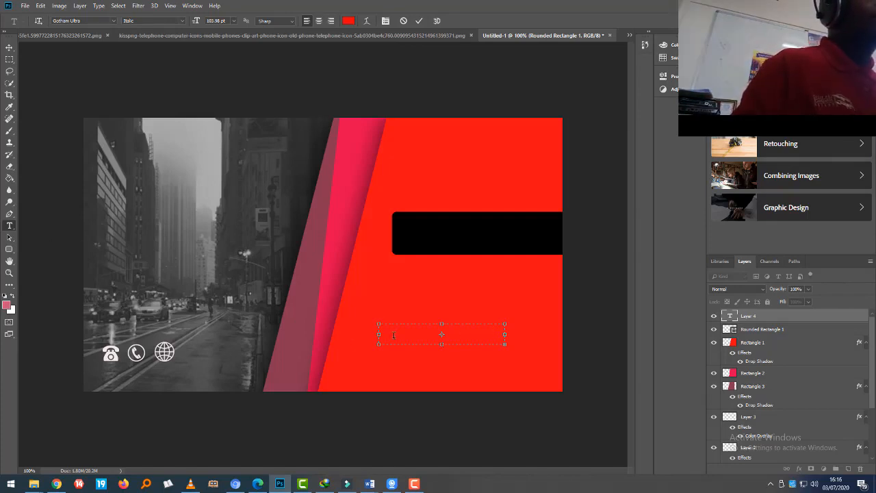
click(349, 21)
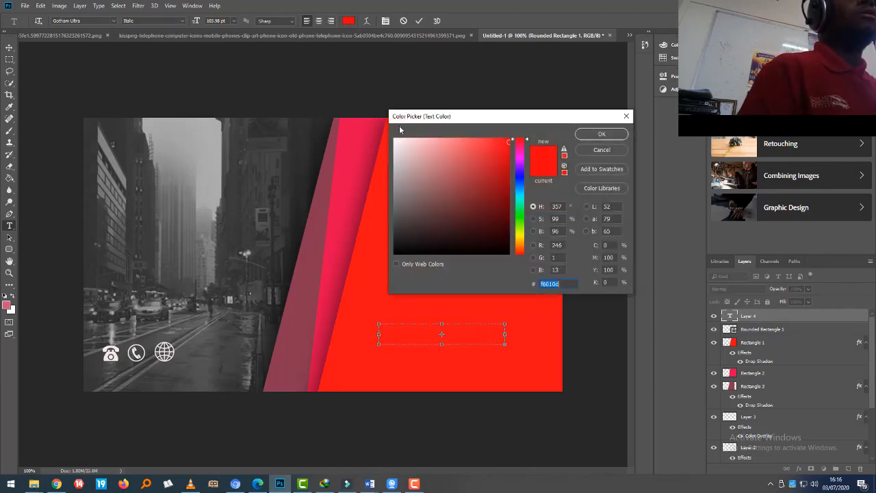
click(402, 148)
click(600, 150)
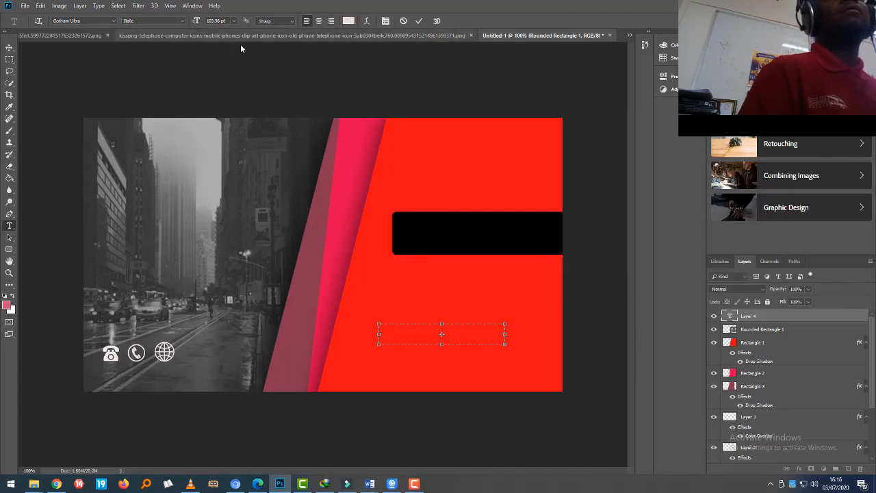
Set the text size to 30 pt, enter "Company" in the text box, and select its layer.
click(234, 20)
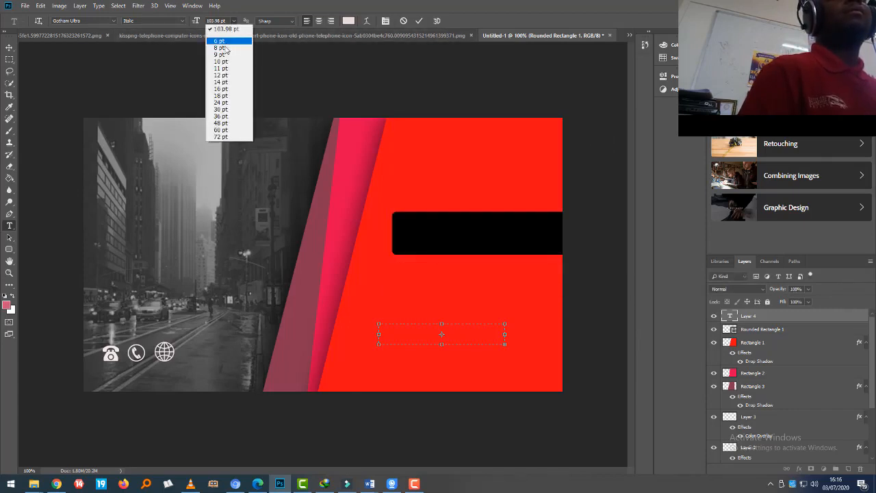
click(225, 110)
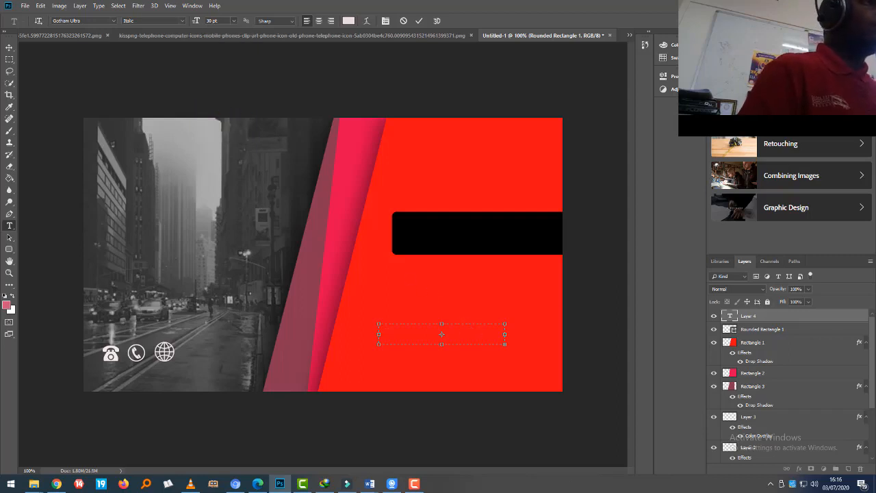
click(742, 334)
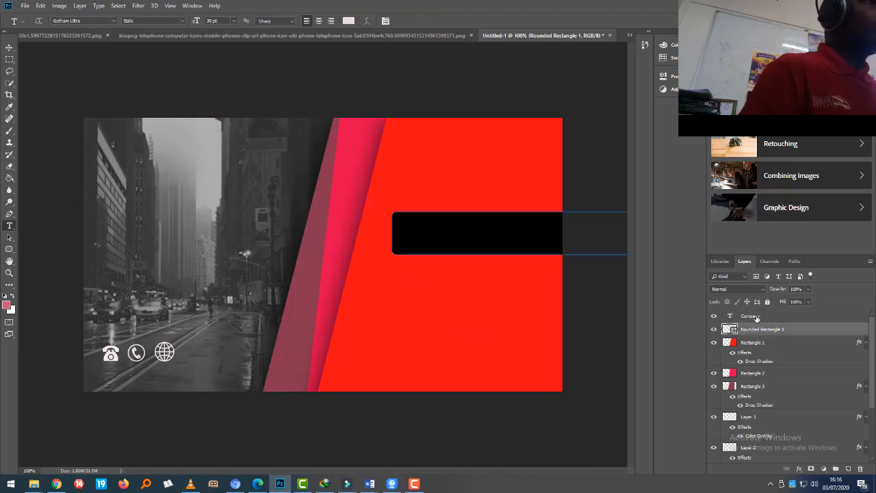
click(757, 316)
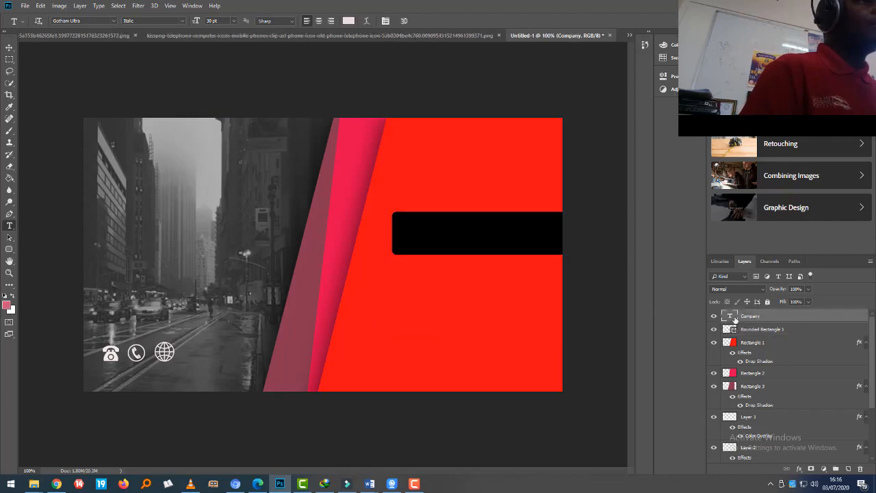
Move the large red slanted shape slightly left over the pink stripe.
double_click(729, 316)
click(9, 48)
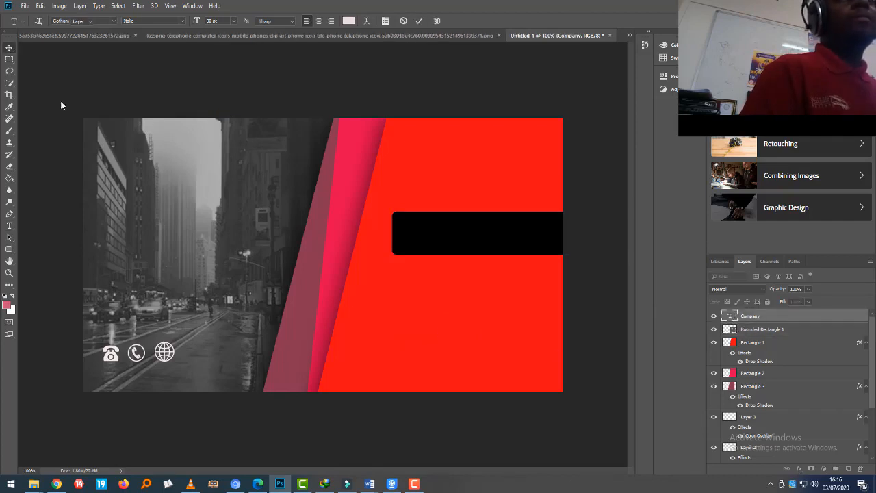
drag(450, 328, 433, 328)
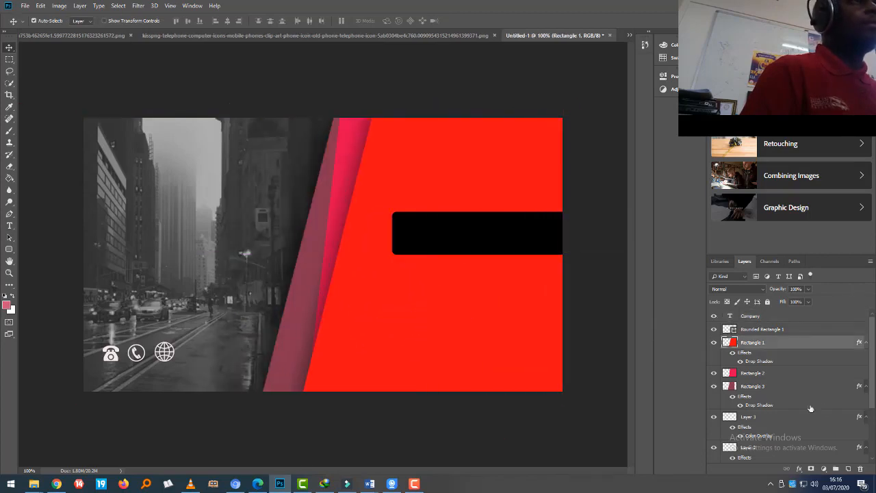
Move the "Company" text layer up onto the right end of the black bar with Free Transform.
click(753, 316)
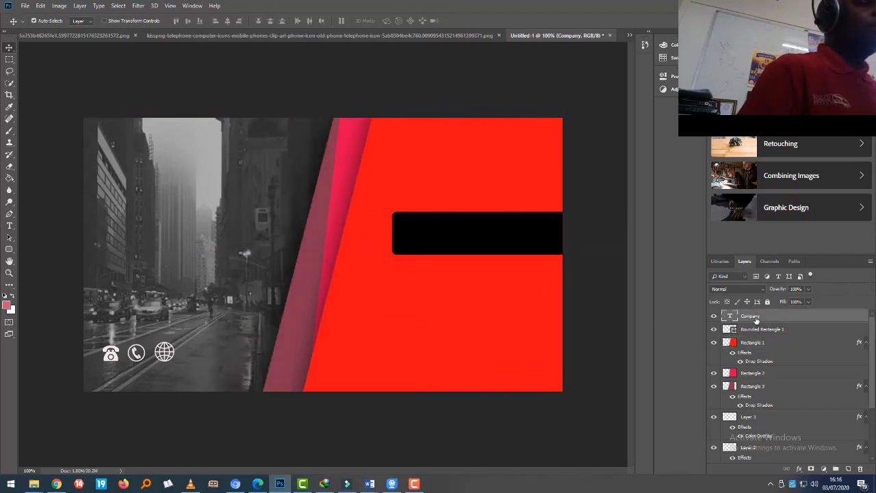
key(ctrl+t)
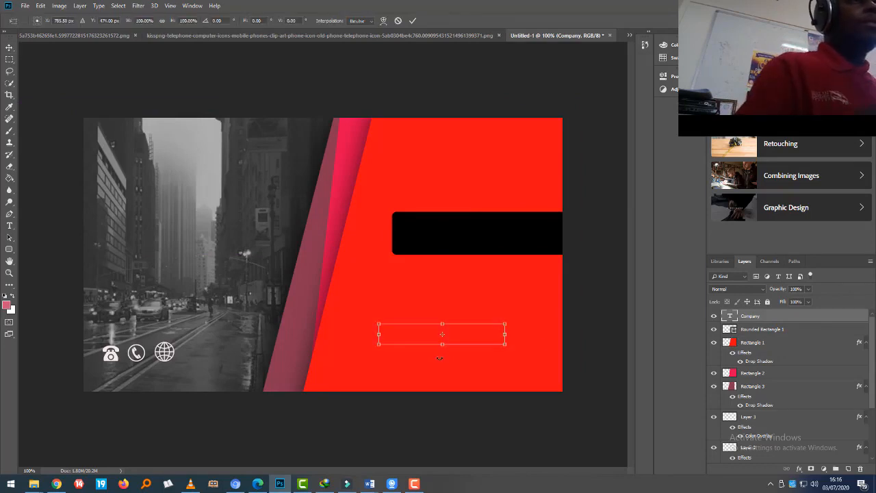
drag(422, 334, 538, 235)
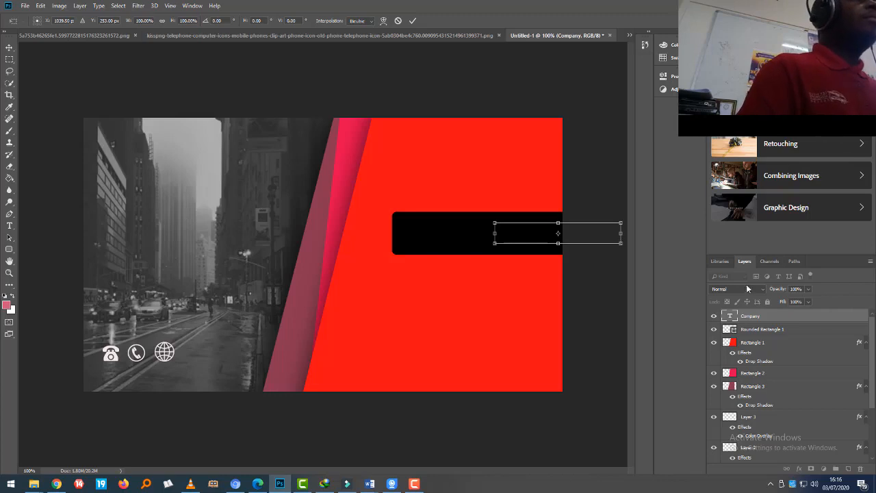
click(413, 21)
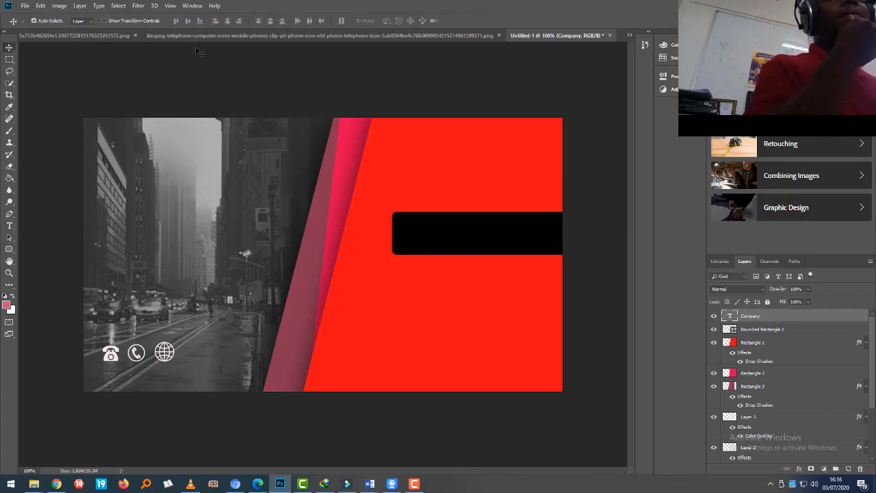
Look through the open house, globe and telephone icon images, and return to the Untitled-1 business card.
click(630, 35)
click(292, 61)
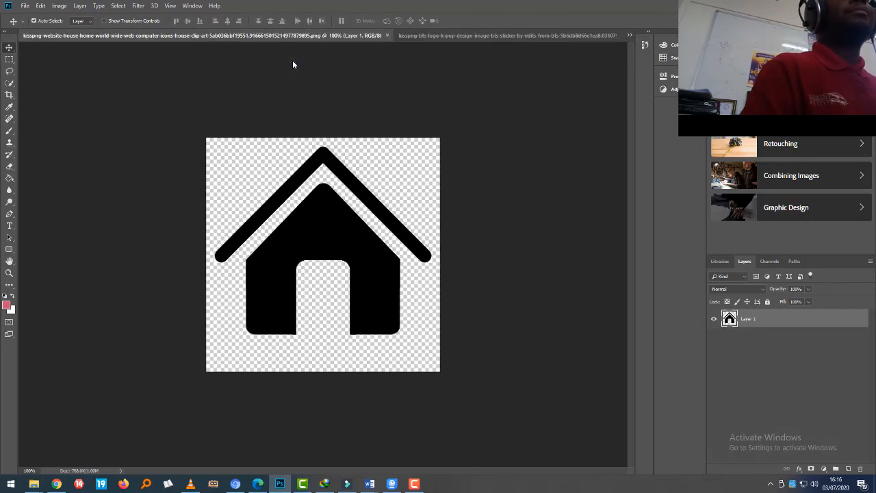
click(631, 36)
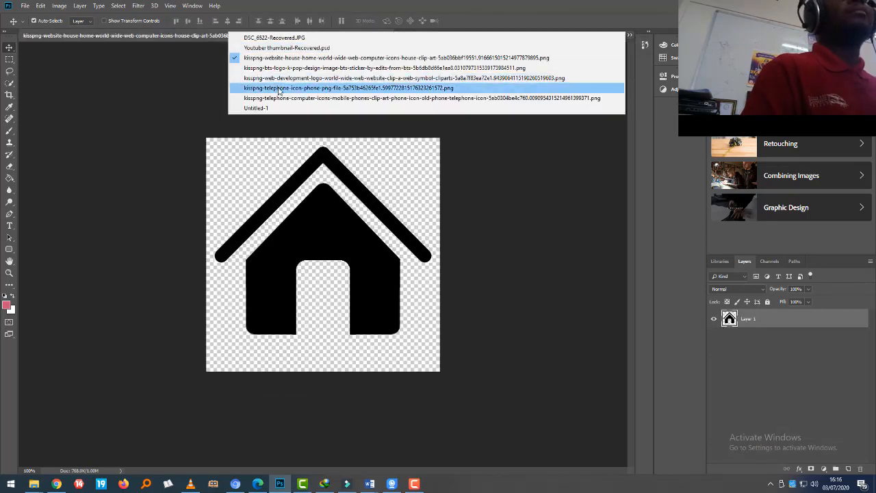
click(294, 77)
click(630, 36)
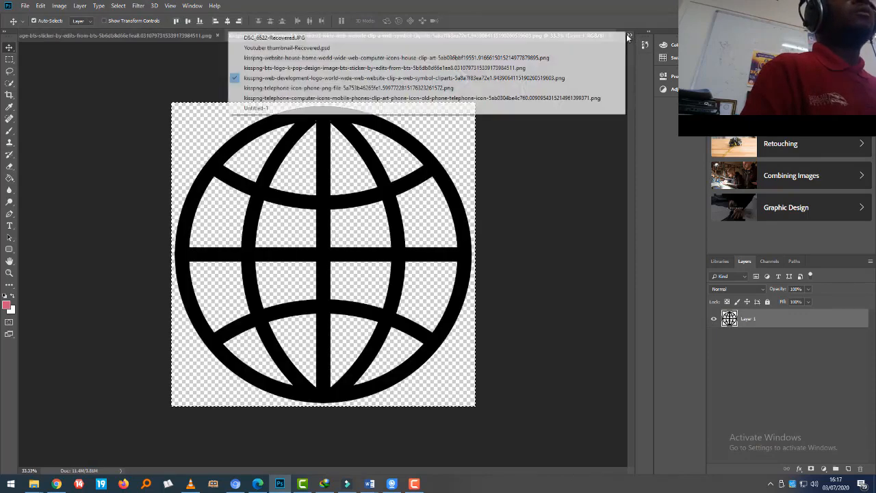
click(281, 98)
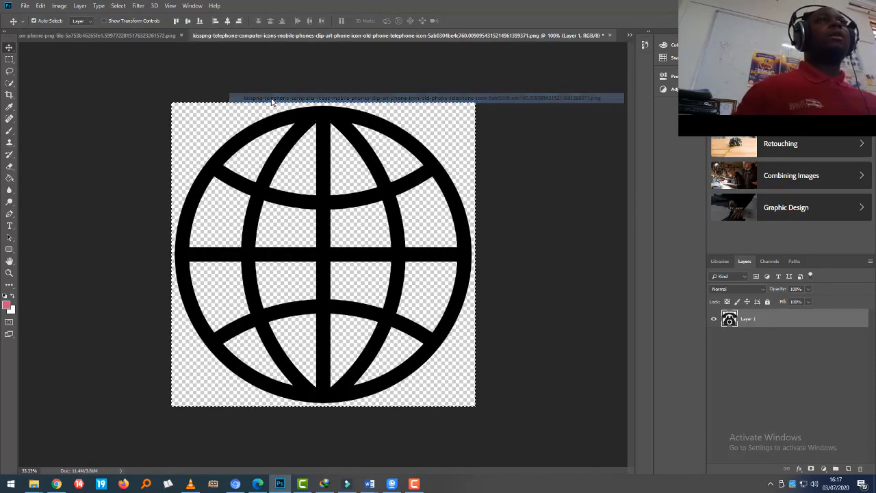
click(629, 37)
click(263, 85)
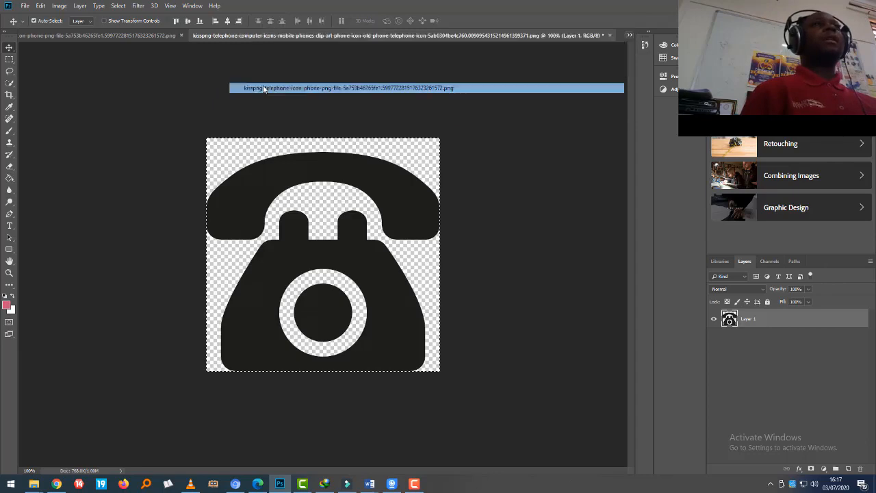
click(629, 37)
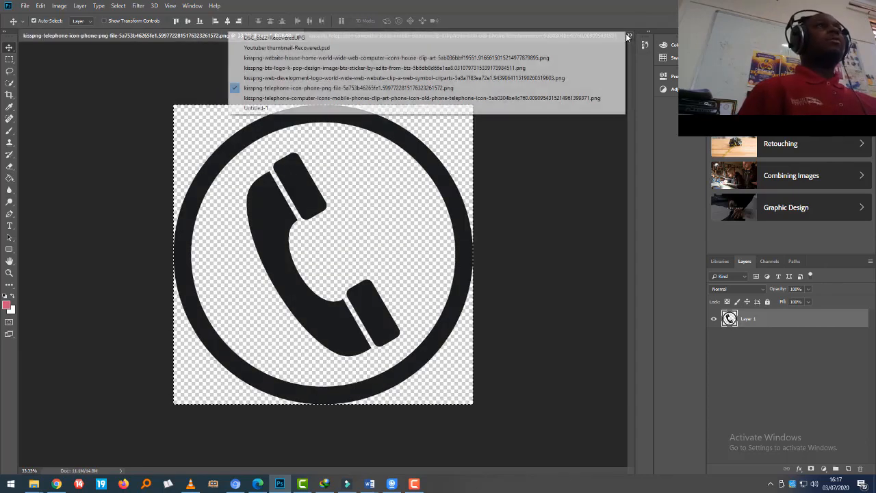
click(272, 111)
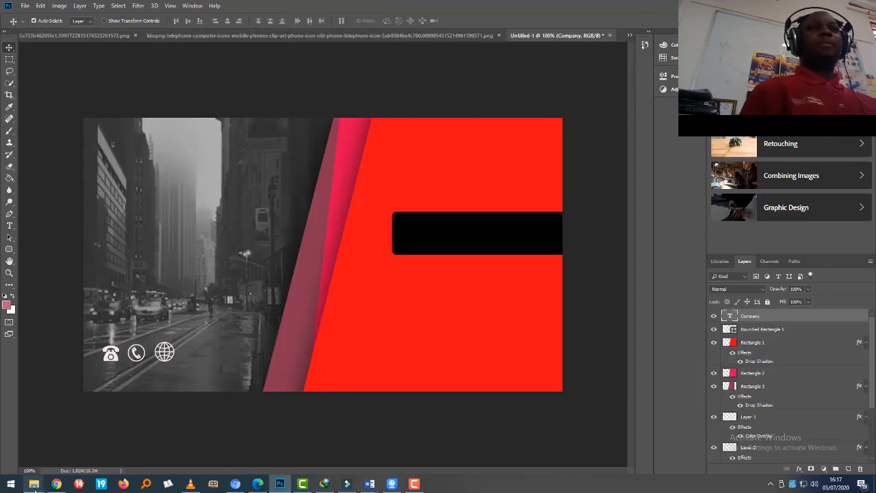
Place the BTS logo image from the Downloads folder into the business card.
mouse_move(33, 483)
click(41, 417)
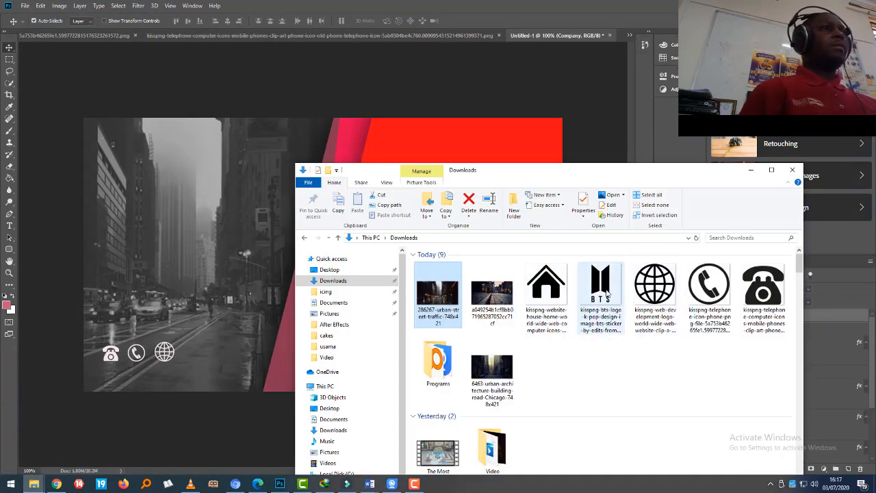
drag(600, 284, 348, 111)
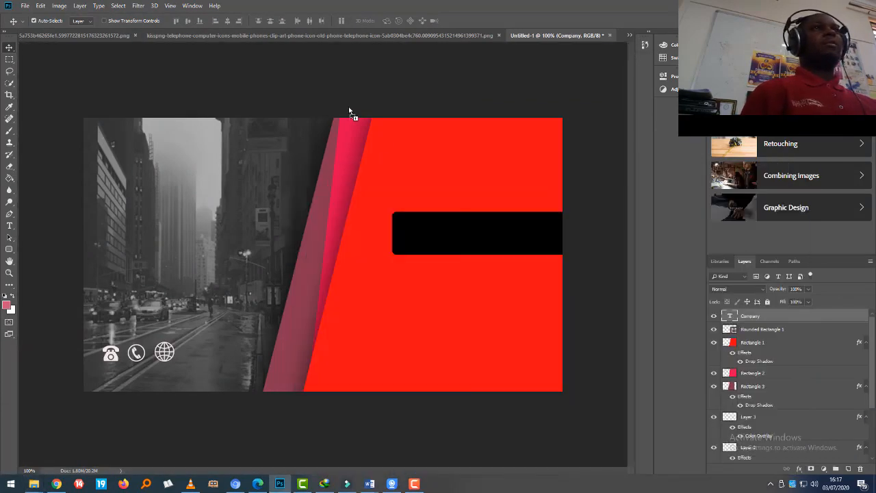
Scale the placed BTS logo down and position it in the red area just above the black bar.
drag(348, 212, 394, 255)
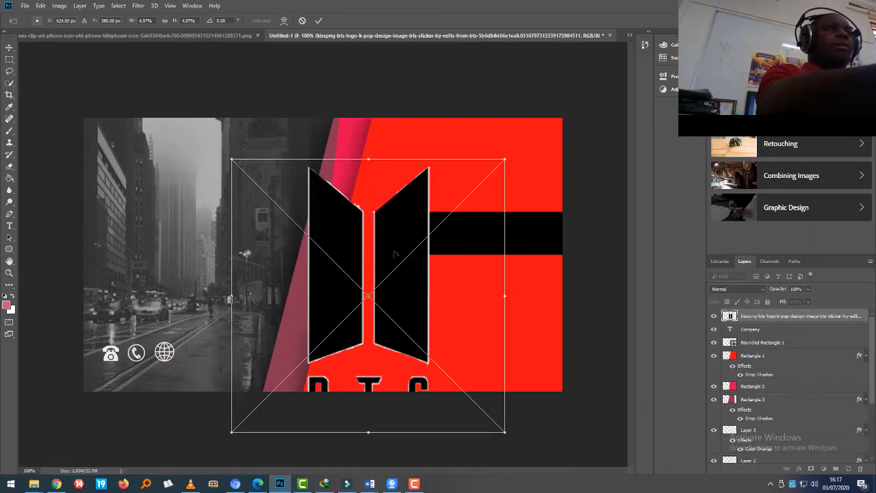
drag(505, 158, 366, 298)
drag(317, 340, 464, 144)
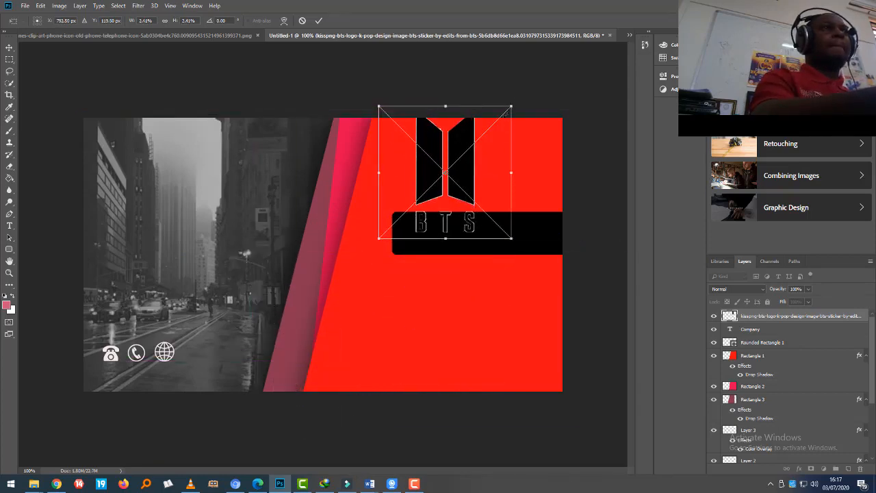
drag(512, 107, 492, 133)
click(318, 20)
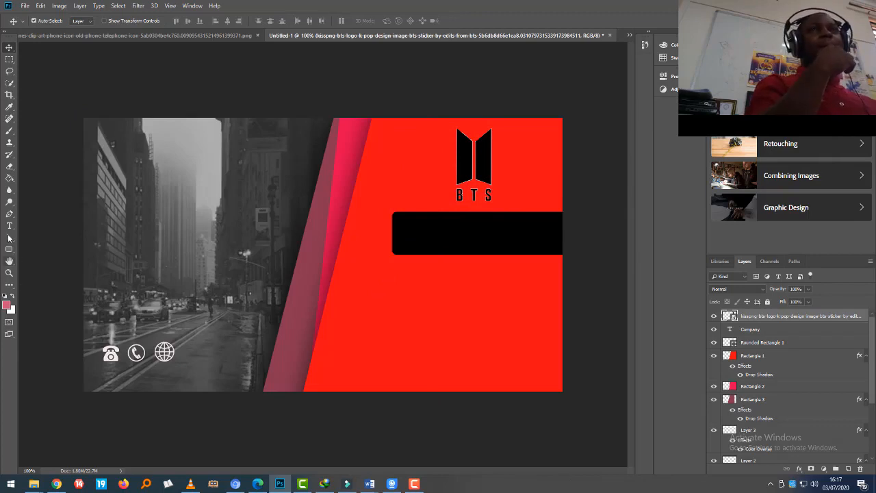
Create a text box on the empty canvas below the card and enter "Company" at 48 pt.
click(9, 226)
mouse_move(265, 419)
mouse_down()
mouse_move(434, 442)
mouse_move(433, 456)
mouse_up()
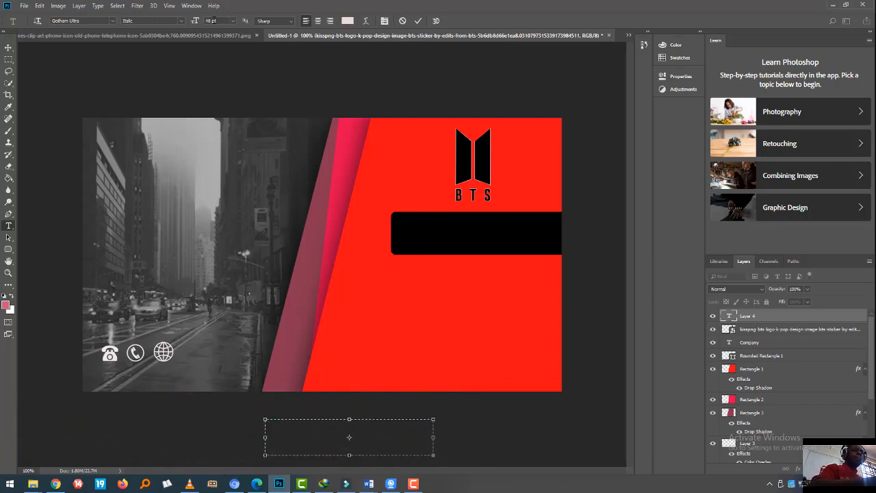
click(9, 48)
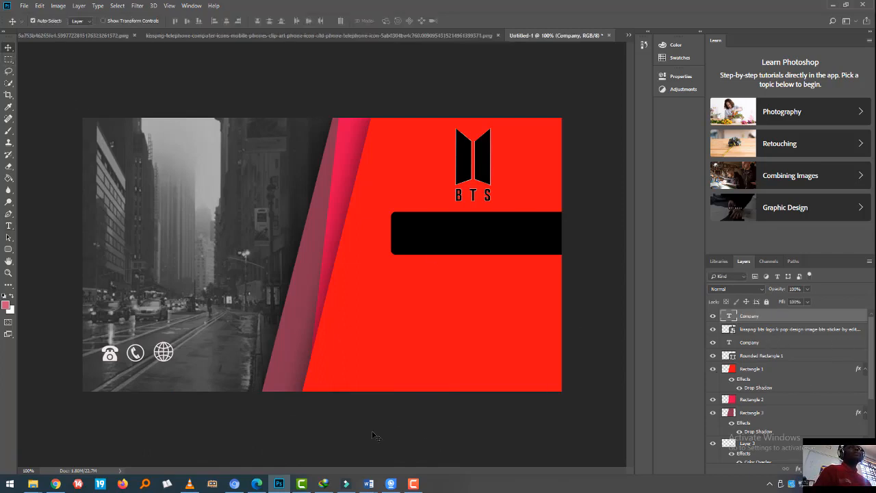
Try to move the new "Company" text up into the red area, and select its layer.
drag(373, 436, 445, 342)
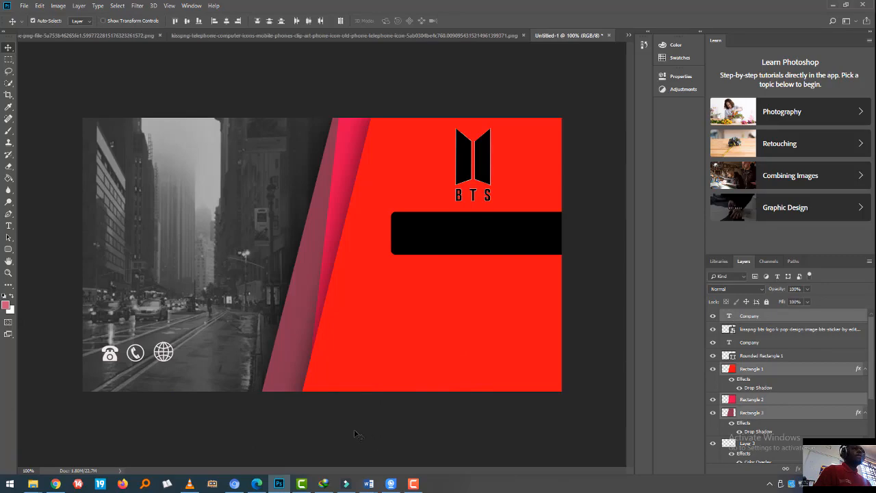
click(352, 436)
click(754, 318)
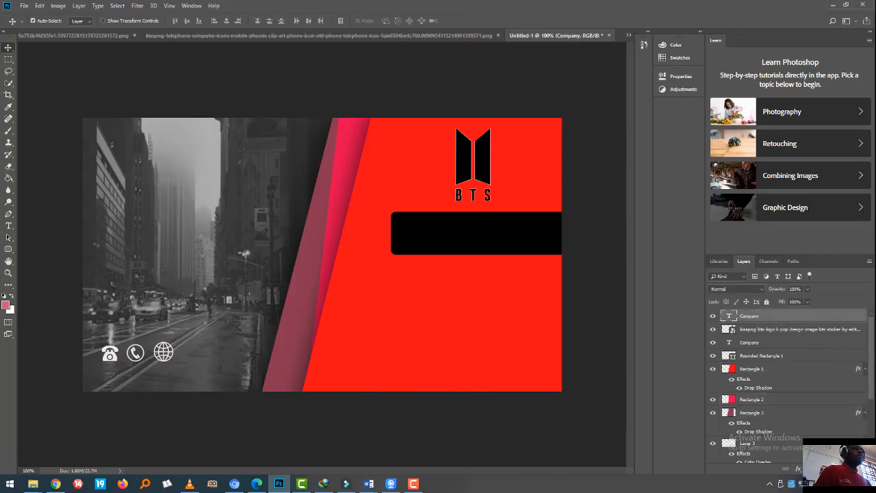